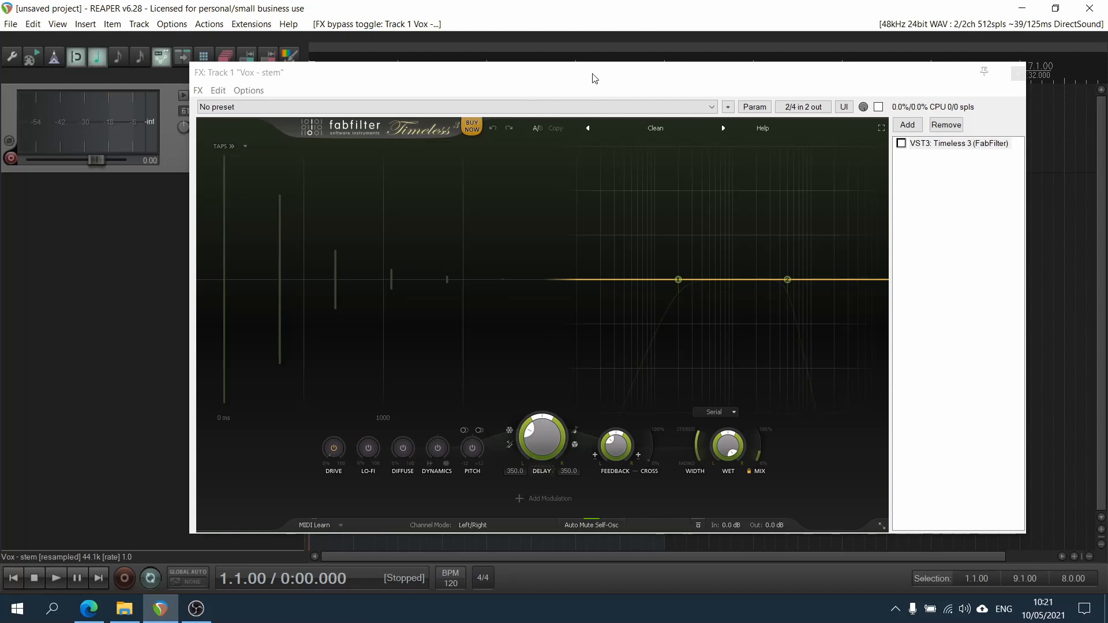
Step: Move the effects window clear of the timeline and play the Vox - stem track with Timeless 3 bypassed
left_click_drag(595, 78, 544, 67)
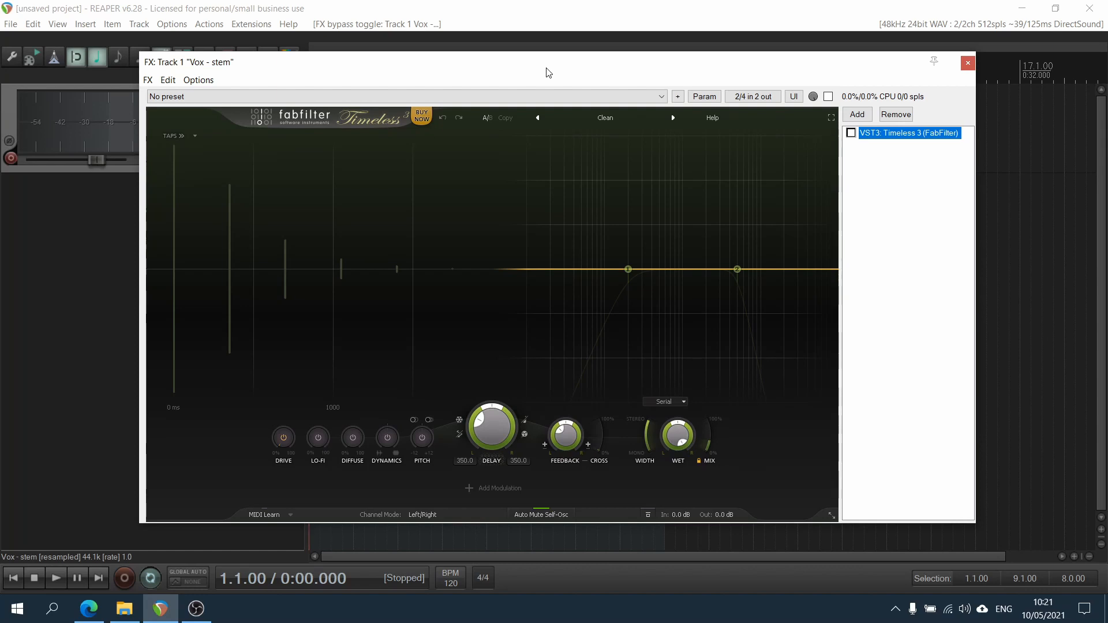
left_click_drag(548, 71, 542, 264)
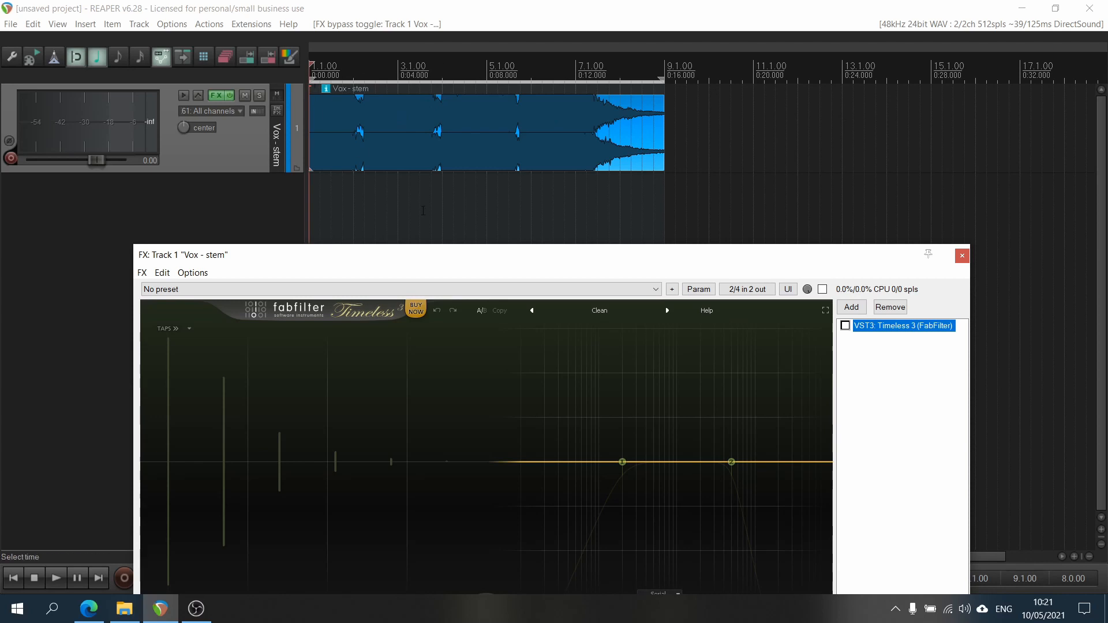
left_click_drag(410, 266, 398, 85)
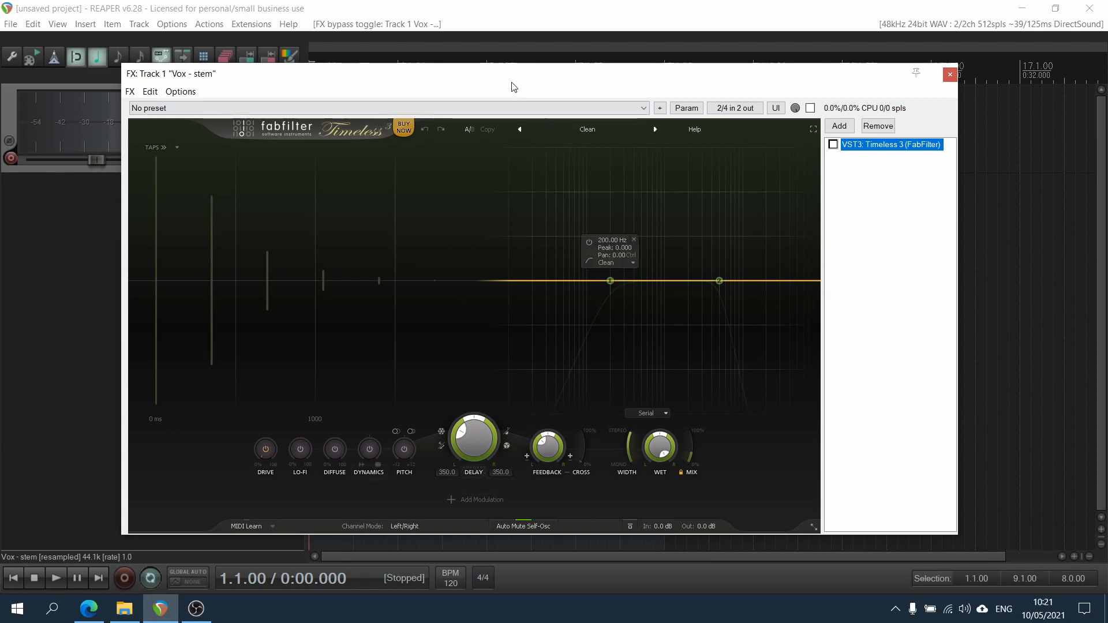
left_click_drag(511, 87, 546, 203)
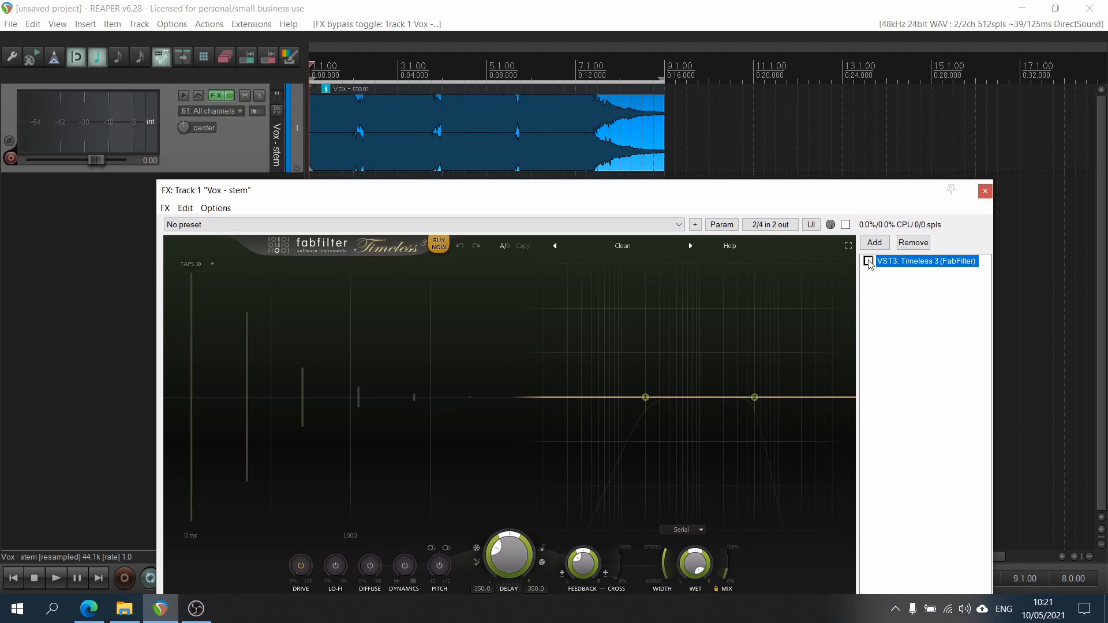
key("space")
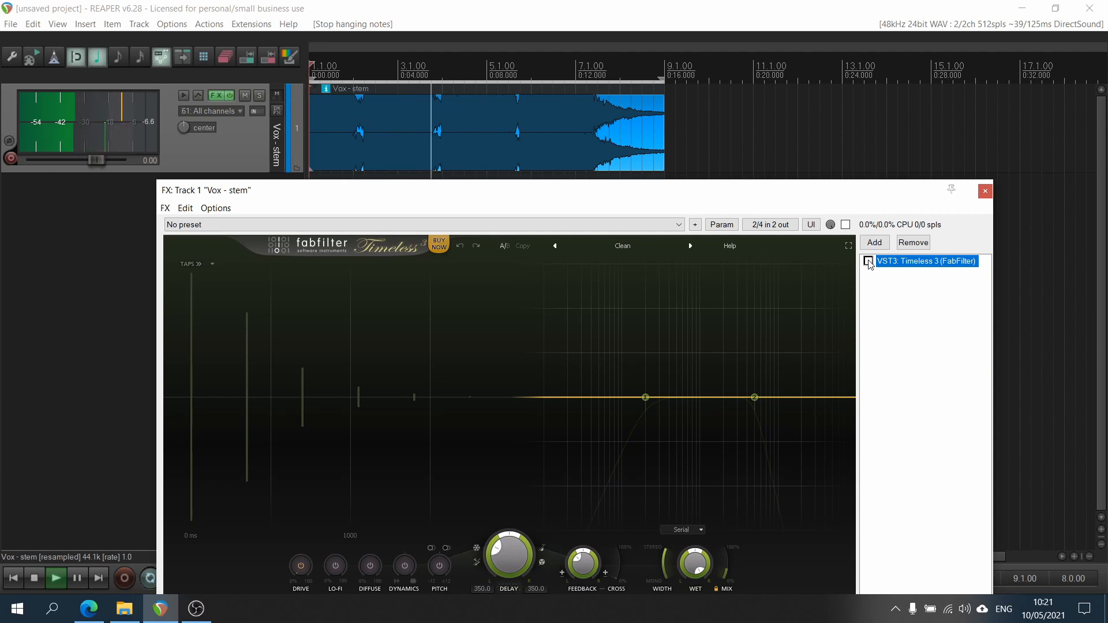
key("space")
Step: Enable Timeless 3 on the vocal track, try its Default Setting preset and reload the Clean preset
left_click_drag(787, 198, 745, 57)
left_click(826, 120)
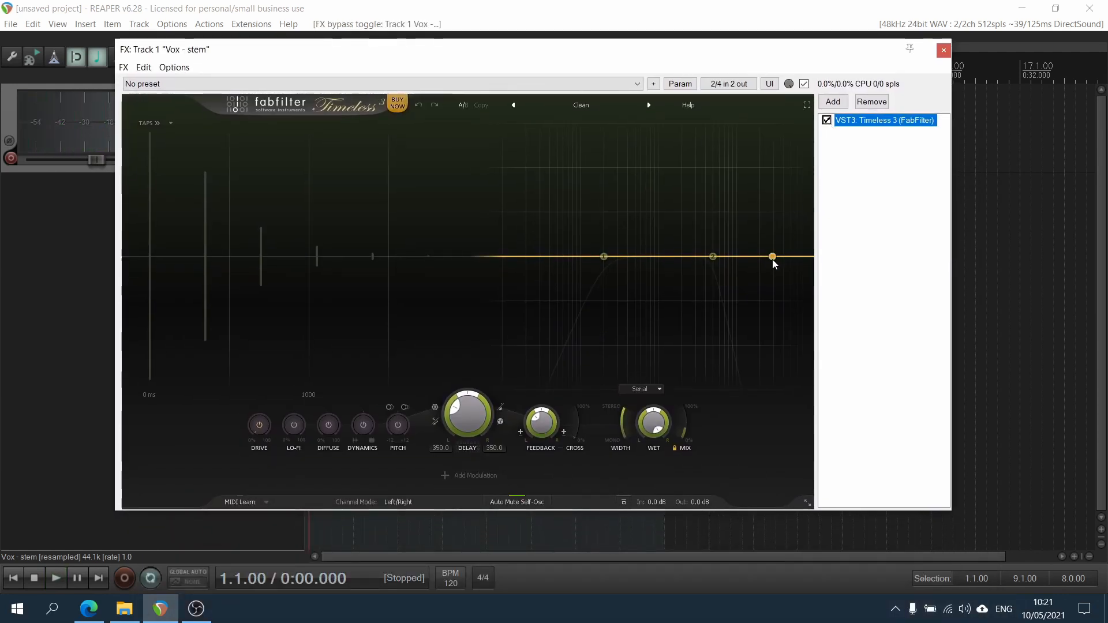
left_click(629, 104)
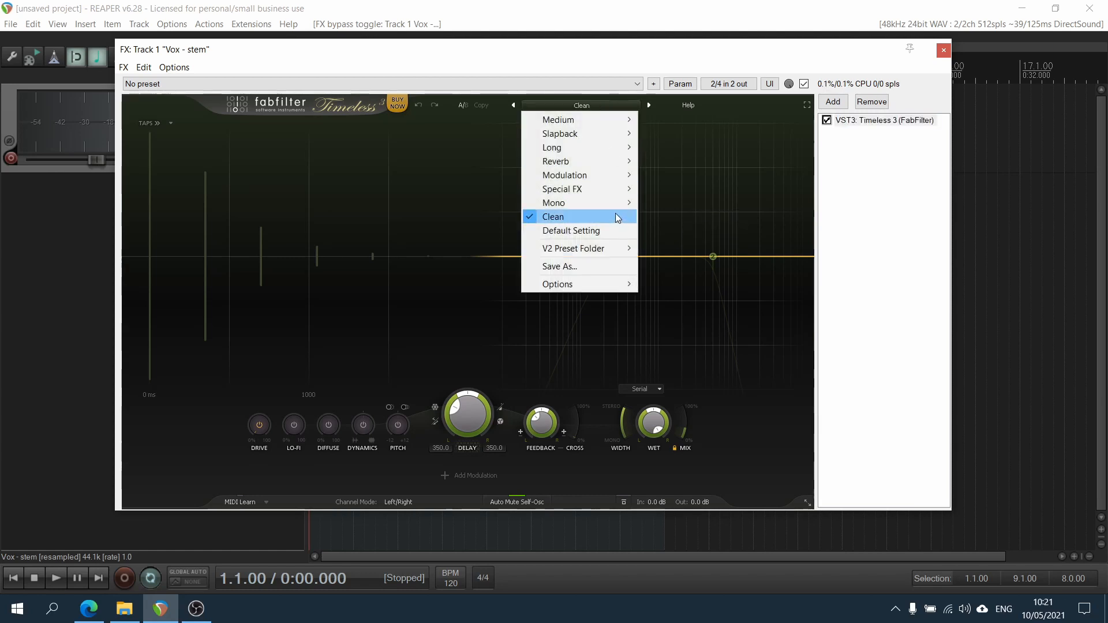
left_click(616, 218)
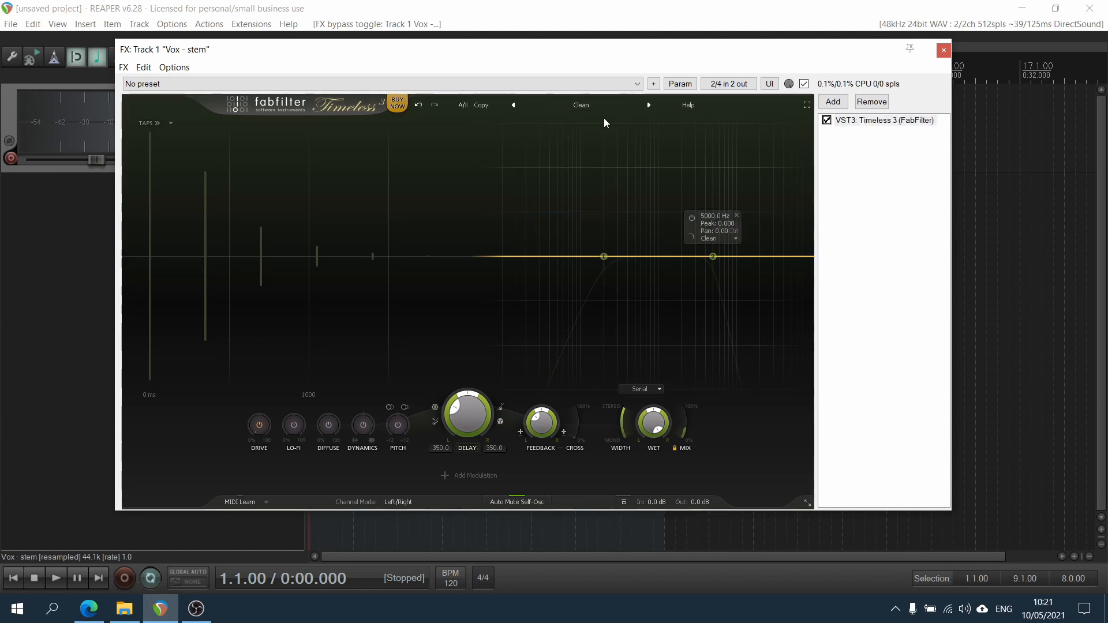
left_click(600, 106)
left_click(604, 229)
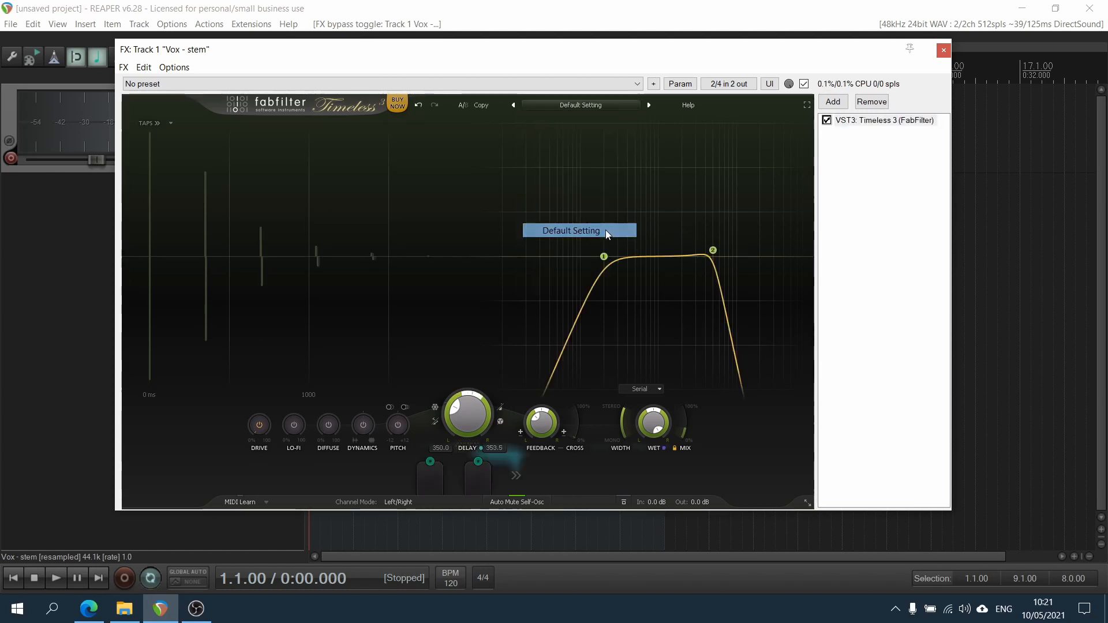
left_click(586, 104)
left_click(577, 217)
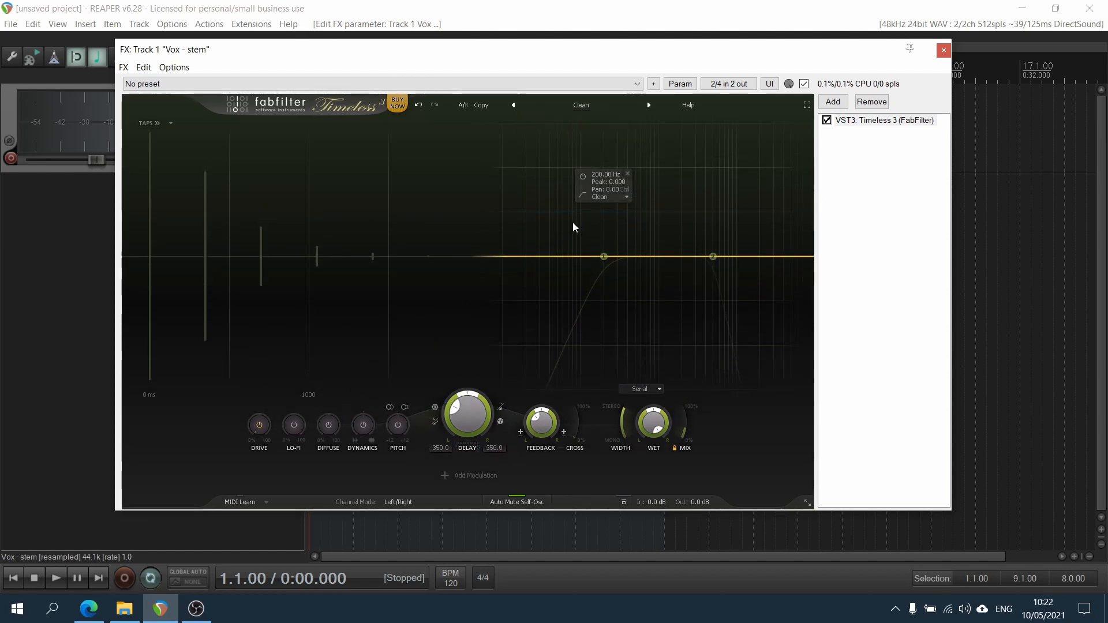
Step: Play the vocal track through the Clean delay preset and stop playback
key("space")
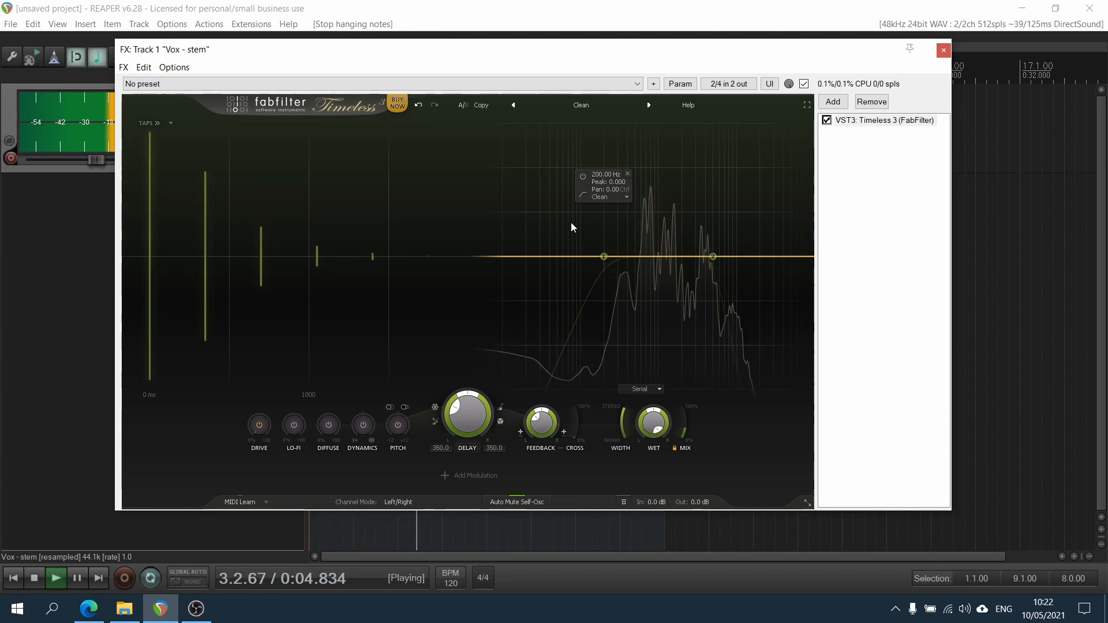
key("space")
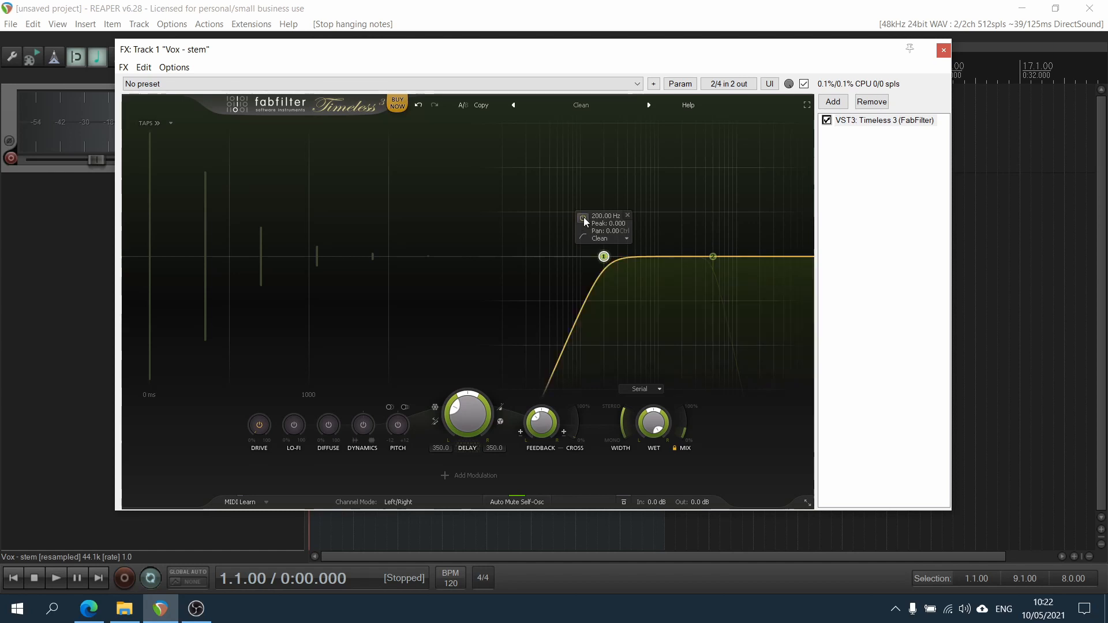
Step: Enable the 200 Hz and 5000 Hz filters and set their styles to Metal and Easy Going respectively
left_click(583, 218)
left_click(695, 219)
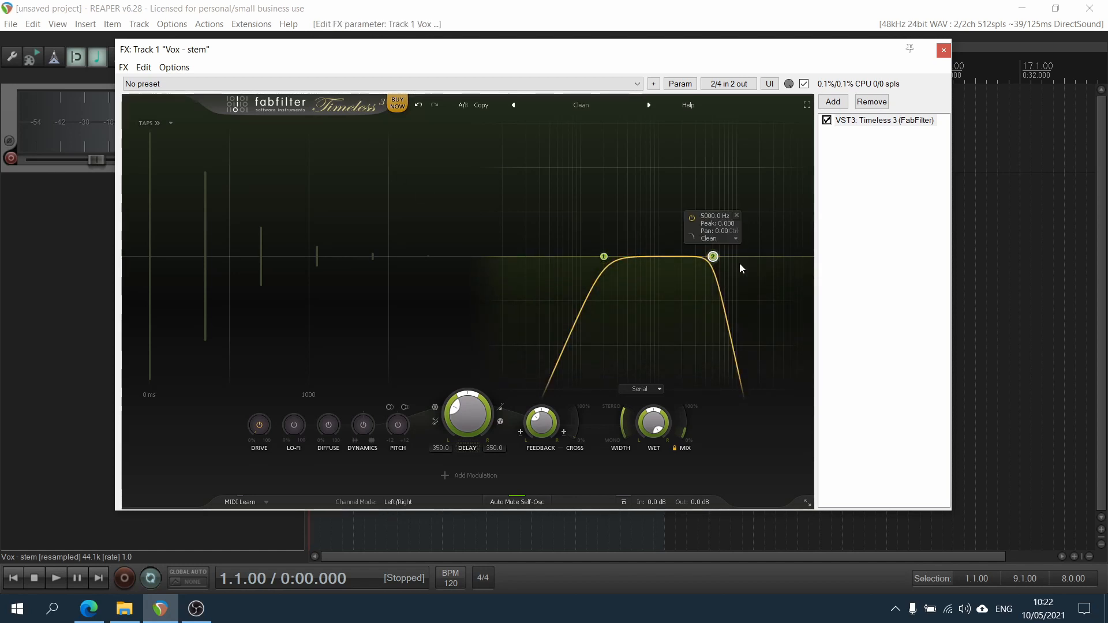
left_click(722, 239)
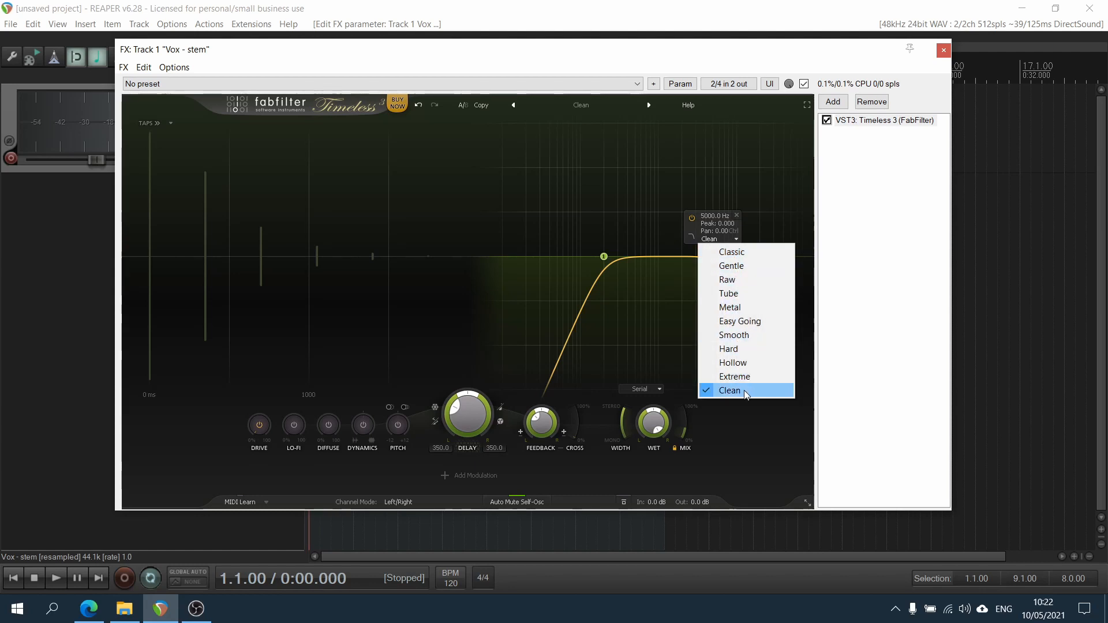
left_click(602, 258)
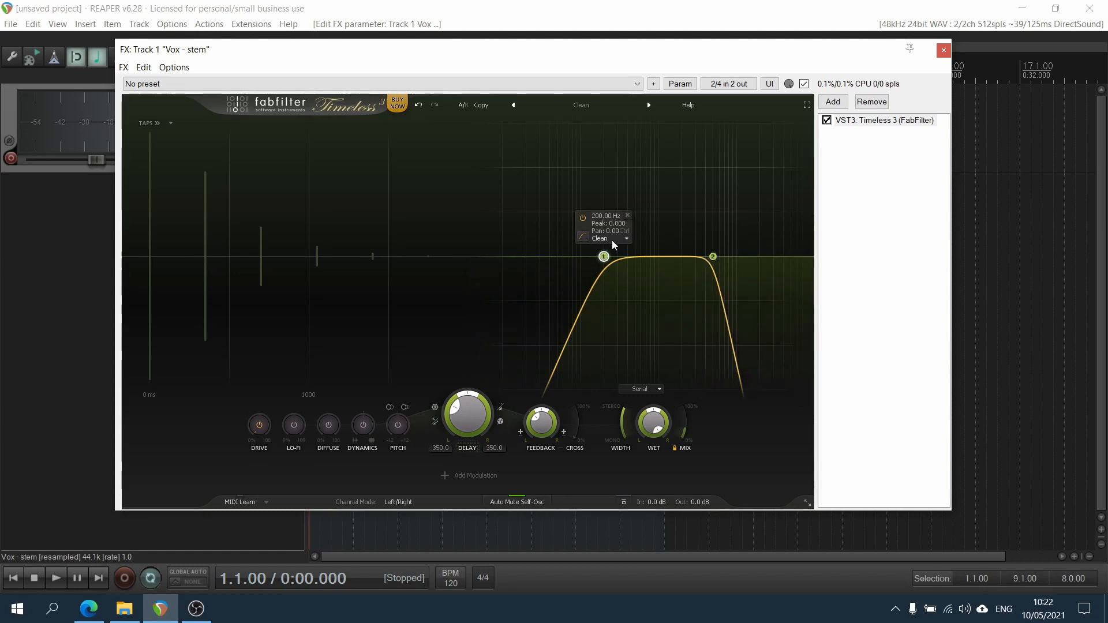
left_click(612, 240)
left_click(632, 307)
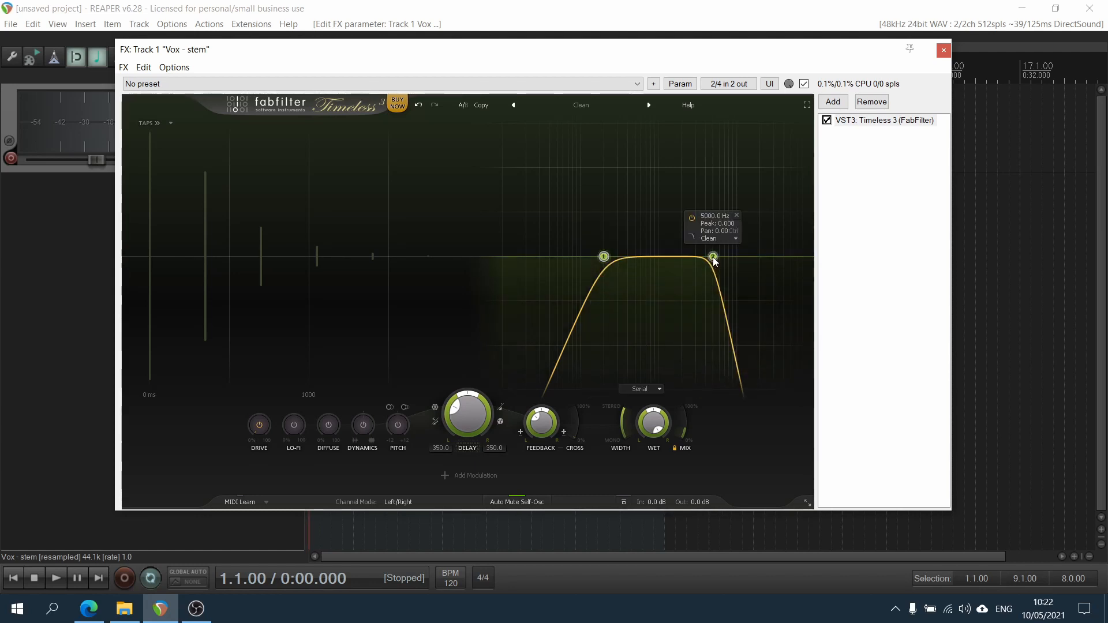
left_click(718, 237)
left_click(722, 321)
Step: Add a filter at about 568 Hz between the two pass filters, change its shape to Notch and shift it higher
left_click_drag(640, 258, 638, 304)
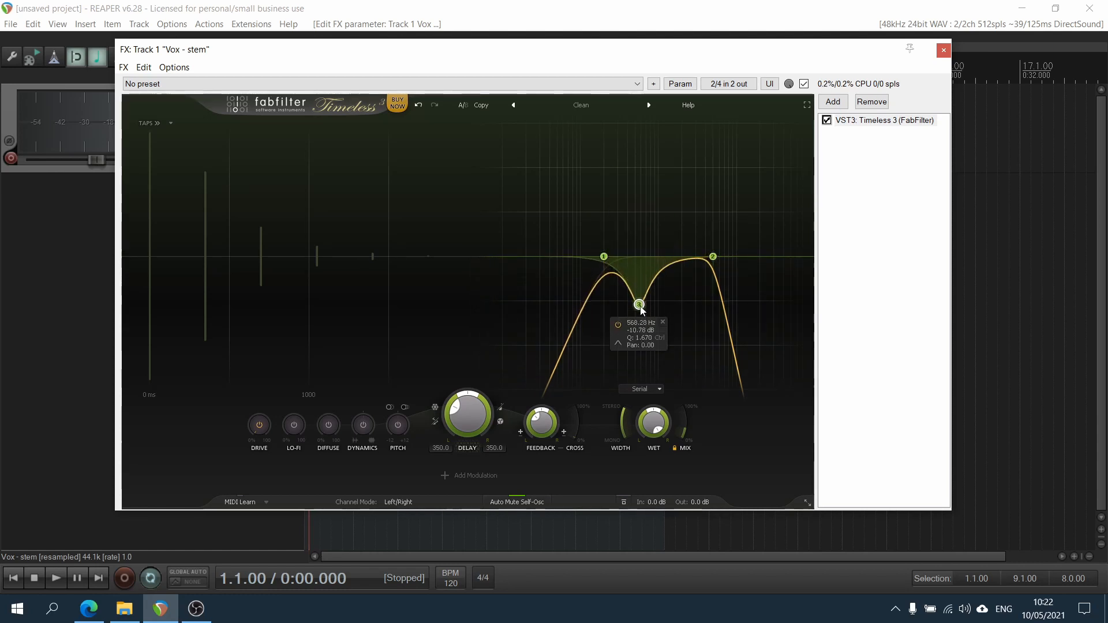
right_click(639, 304)
mouse_move(685, 333)
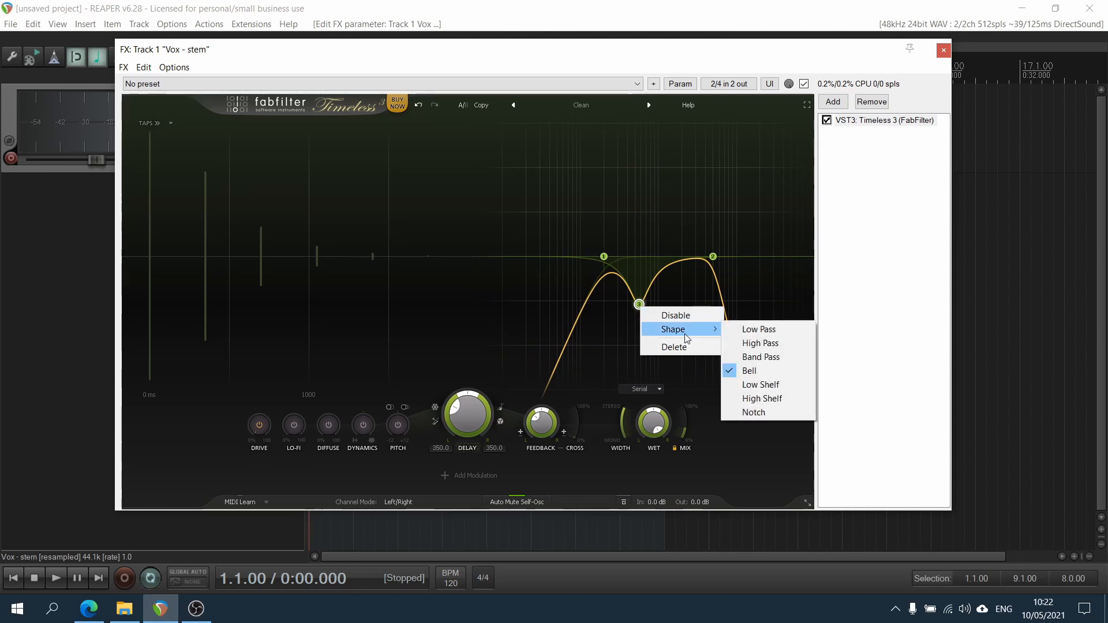
left_click(767, 371)
right_click(639, 304)
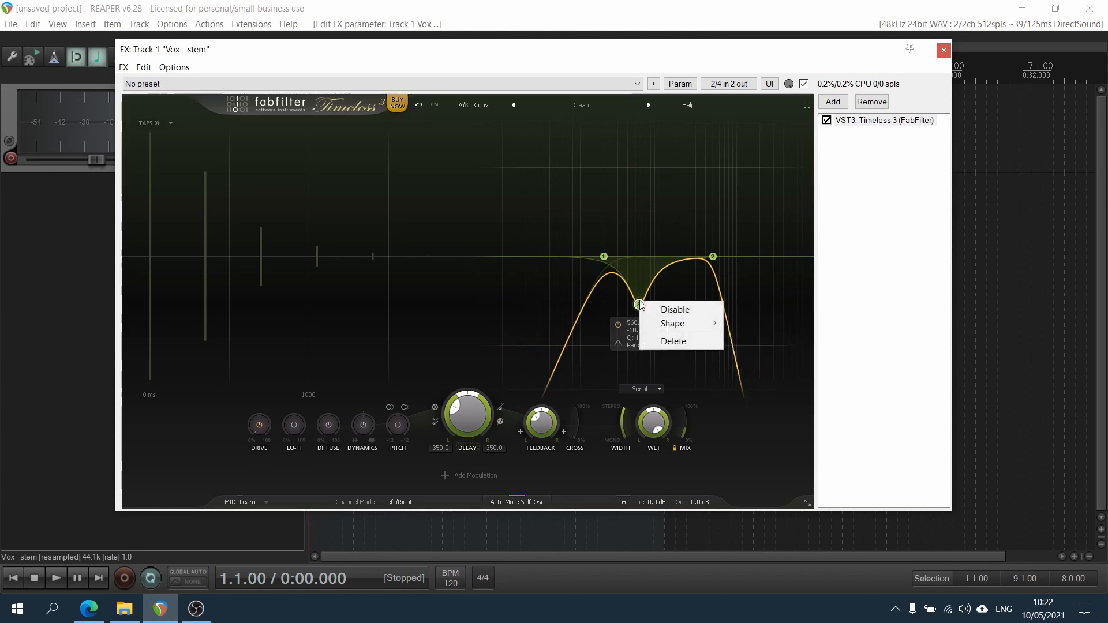
mouse_move(701, 329)
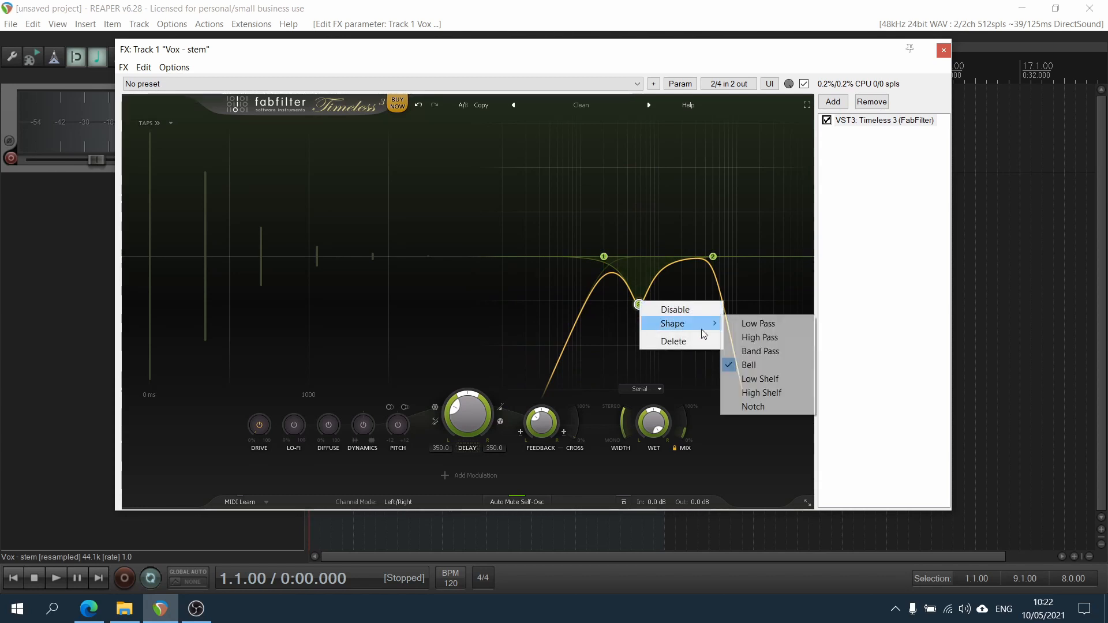
left_click(794, 403)
left_click_drag(639, 257, 656, 192)
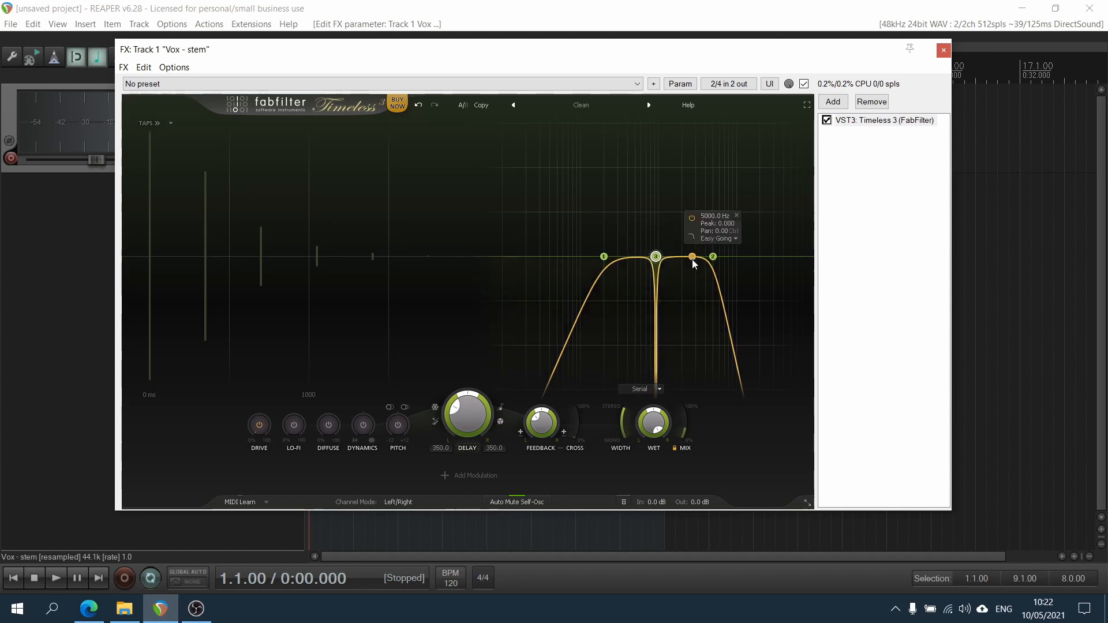
Step: Add a bell boost above the notch and a bell cut below it, and lower the high-pass filter's frequency
left_click(691, 257)
left_click_drag(691, 256, 688, 182)
left_click(635, 257)
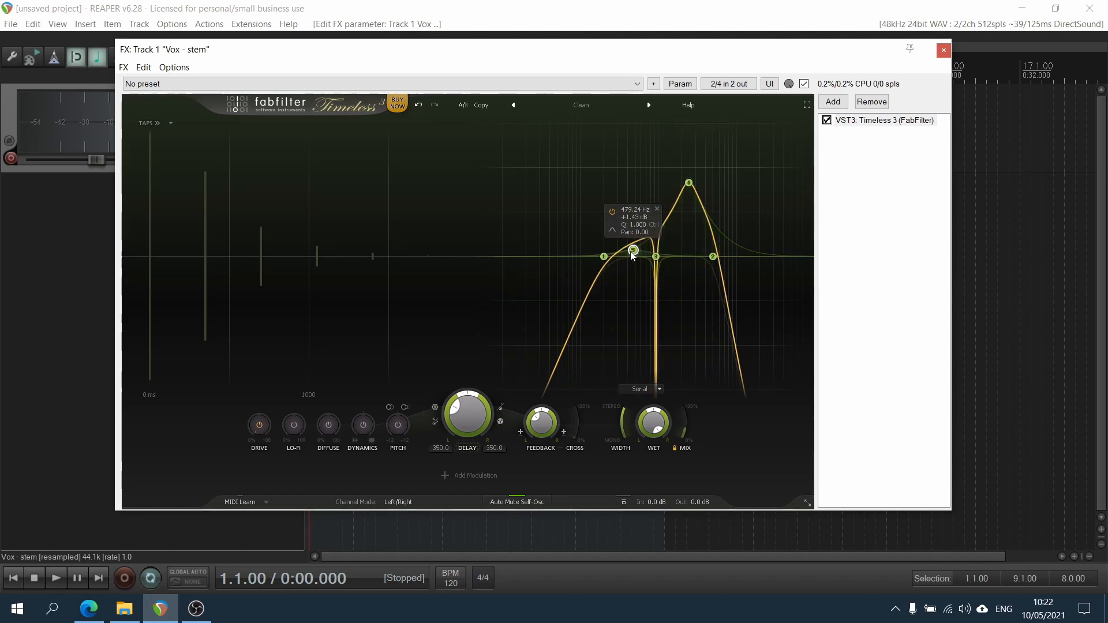
left_click_drag(634, 256, 628, 309)
left_click_drag(603, 256, 568, 252)
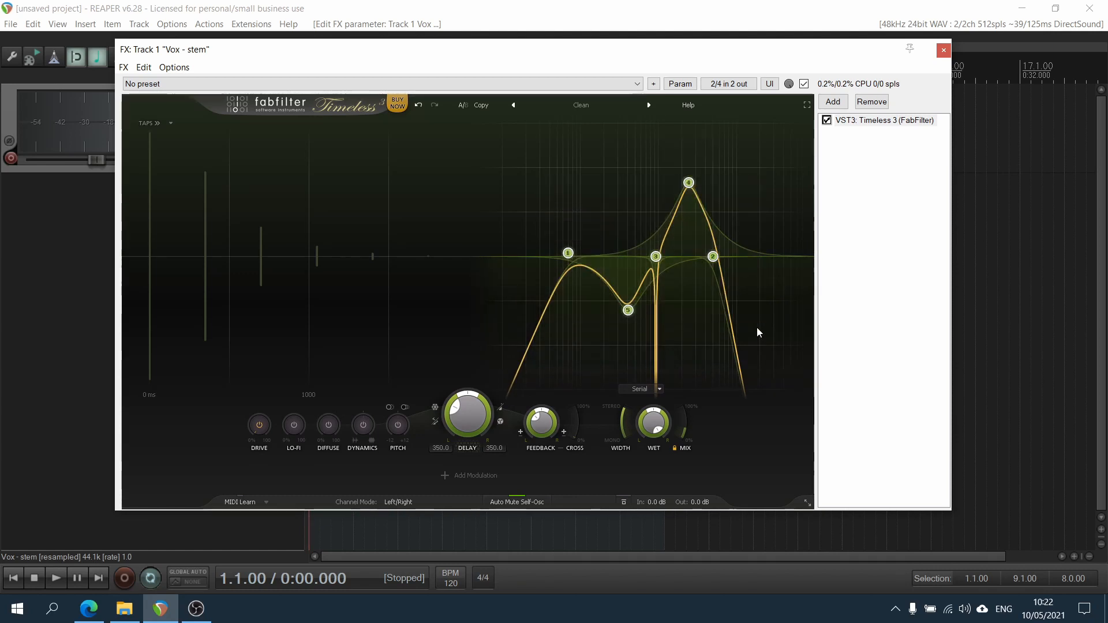
Step: Replace all existing filters with two new ones at about 131 Hz and 9618 Hz, and start playback
right_click(661, 258)
left_click(693, 296)
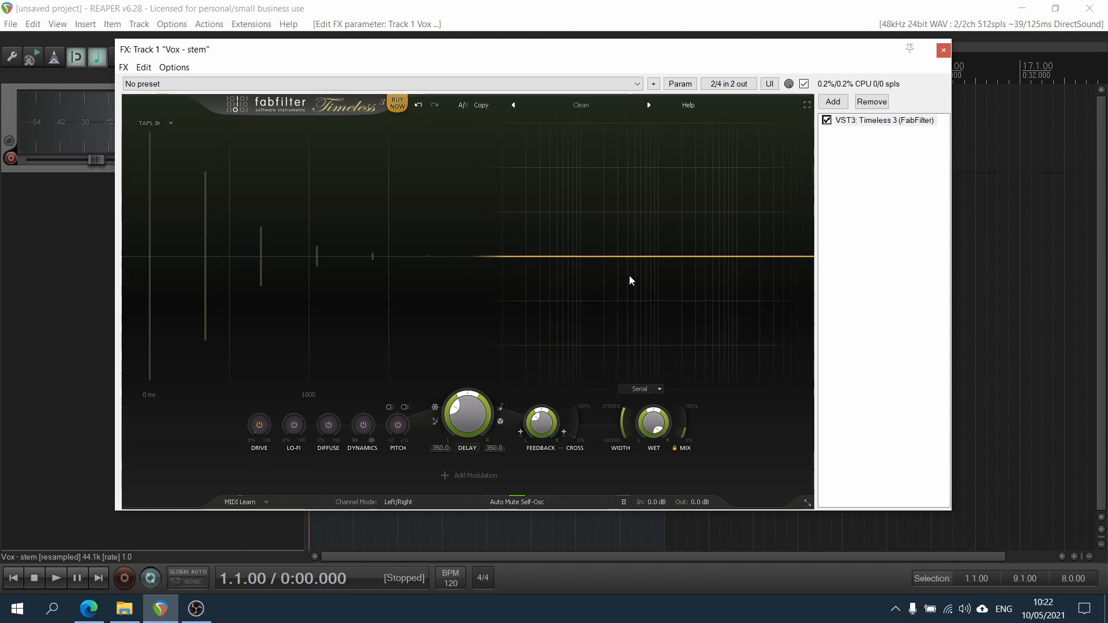
left_click(589, 256)
left_click(735, 257)
key("space")
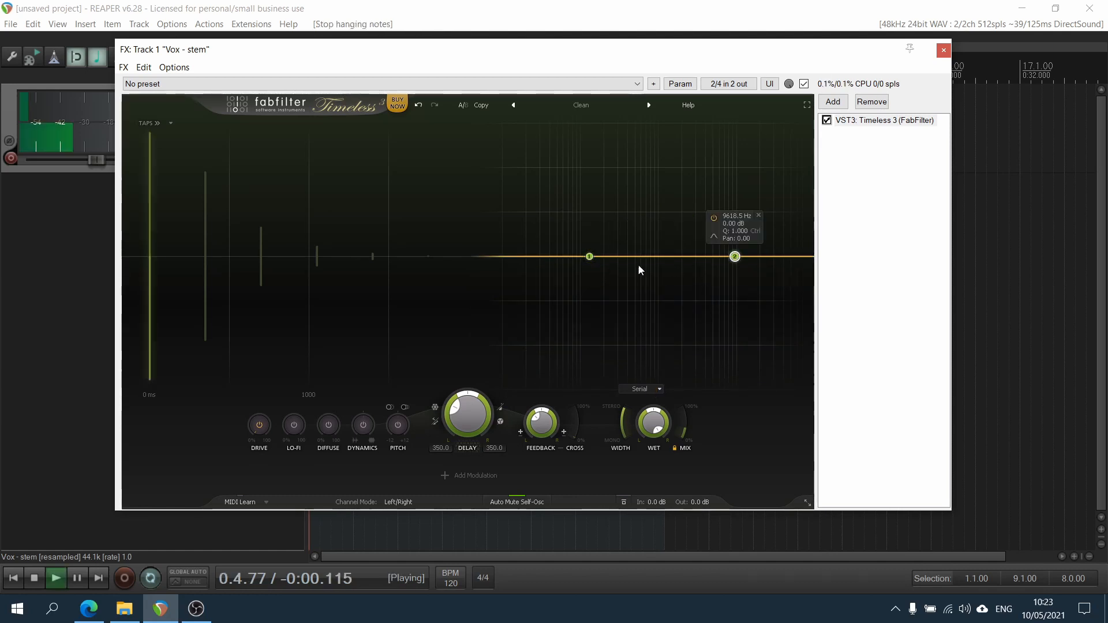
Step: Change the lower filter's shape to Low Pass and sweep its frequency up to about 1607 Hz during playback
right_click(589, 256)
mouse_move(663, 280)
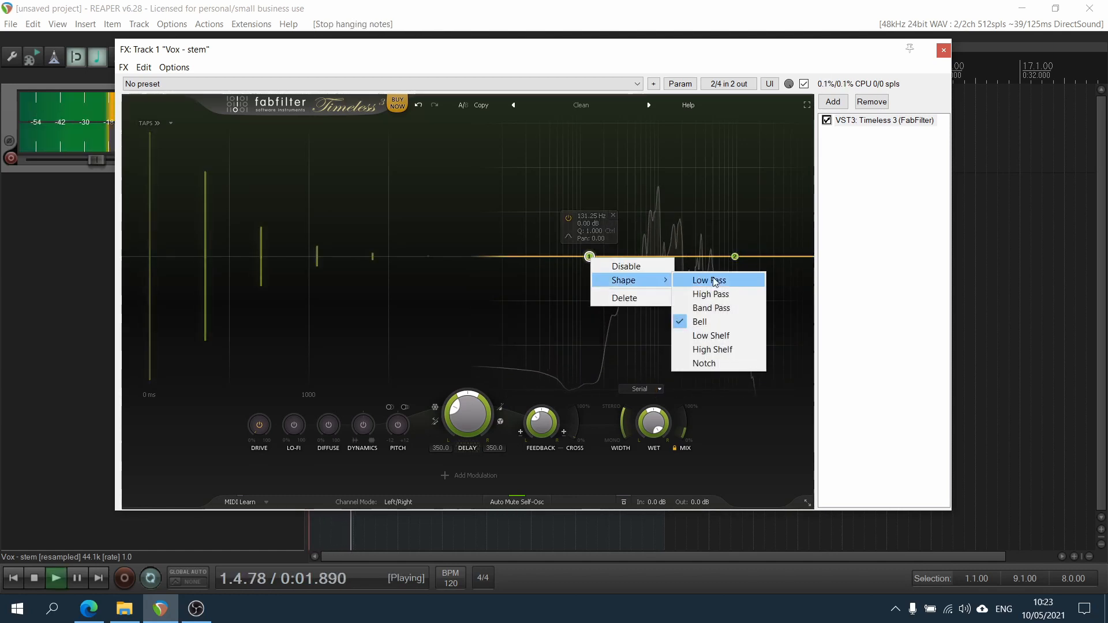
left_click(697, 279)
left_click_drag(590, 256, 672, 266)
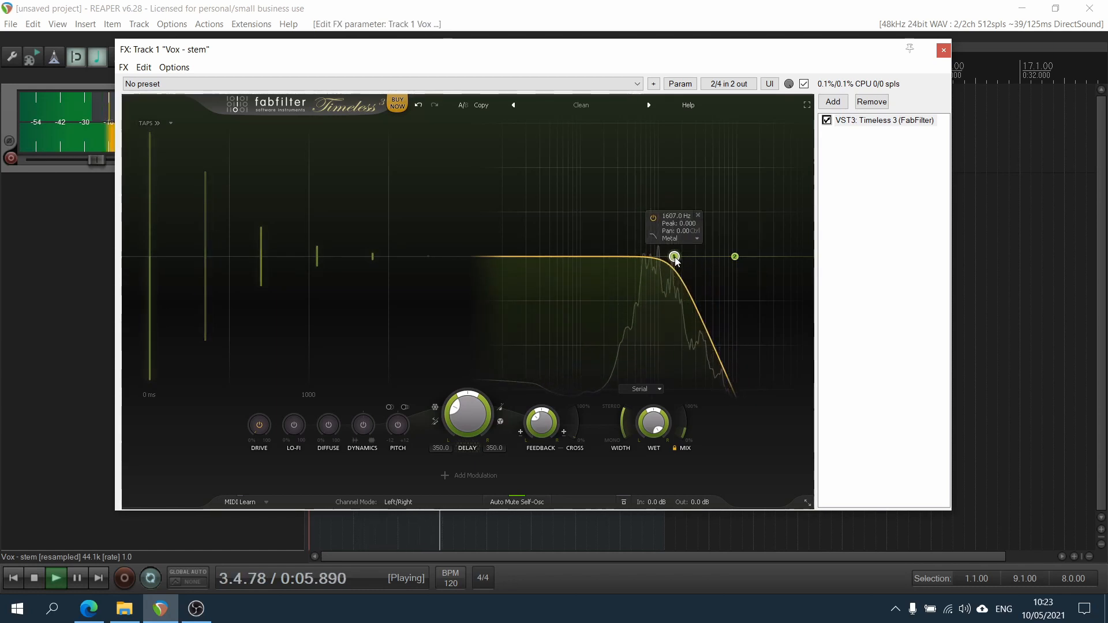
Step: Change the first filter's shape to High Pass and set its frequency to about 455 Hz
right_click(674, 257)
mouse_move(716, 280)
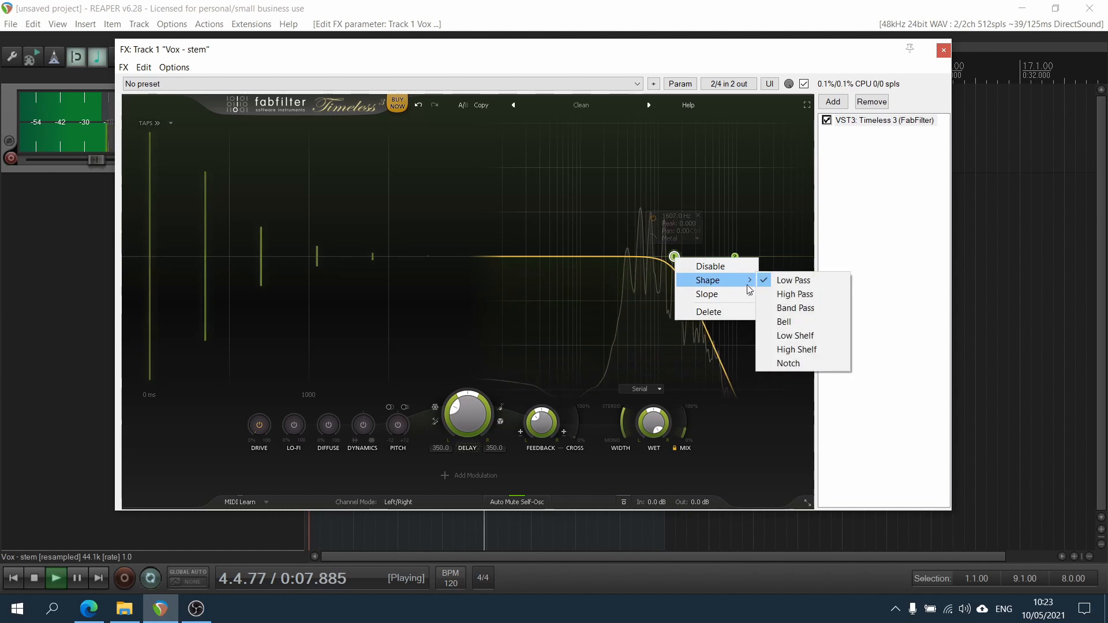
left_click(788, 294)
left_click_drag(674, 256, 631, 257)
Step: Set the second filter to Low Pass at about 4392 Hz with a 0.203 peak, and add a bell cut of about 8.2 dB at 2419 Hz
right_click(736, 260)
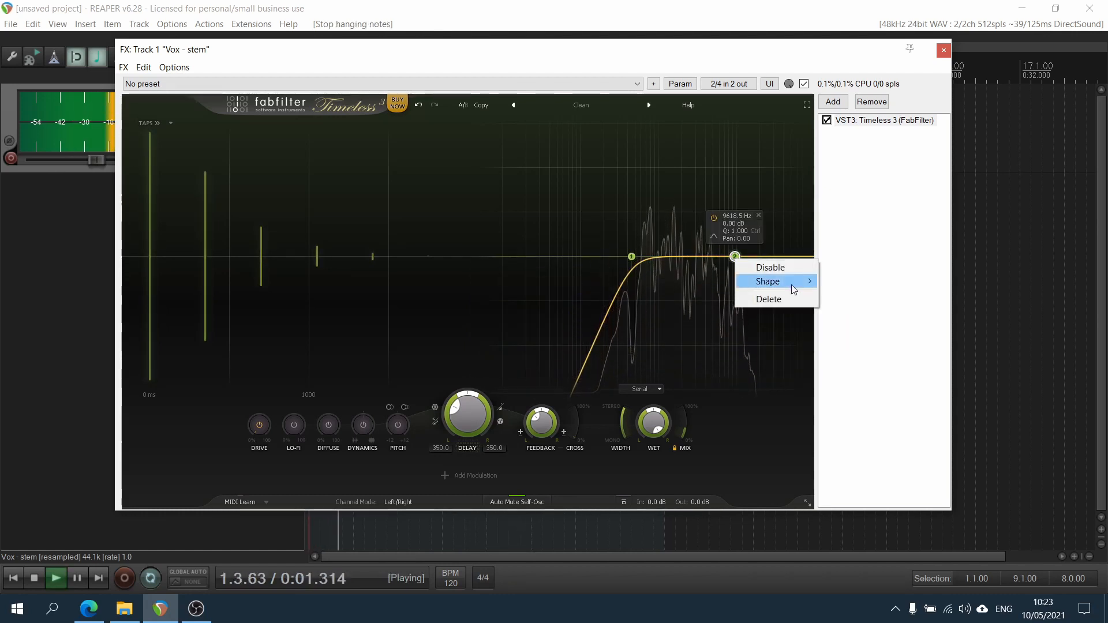
mouse_move(795, 290)
left_click(855, 282)
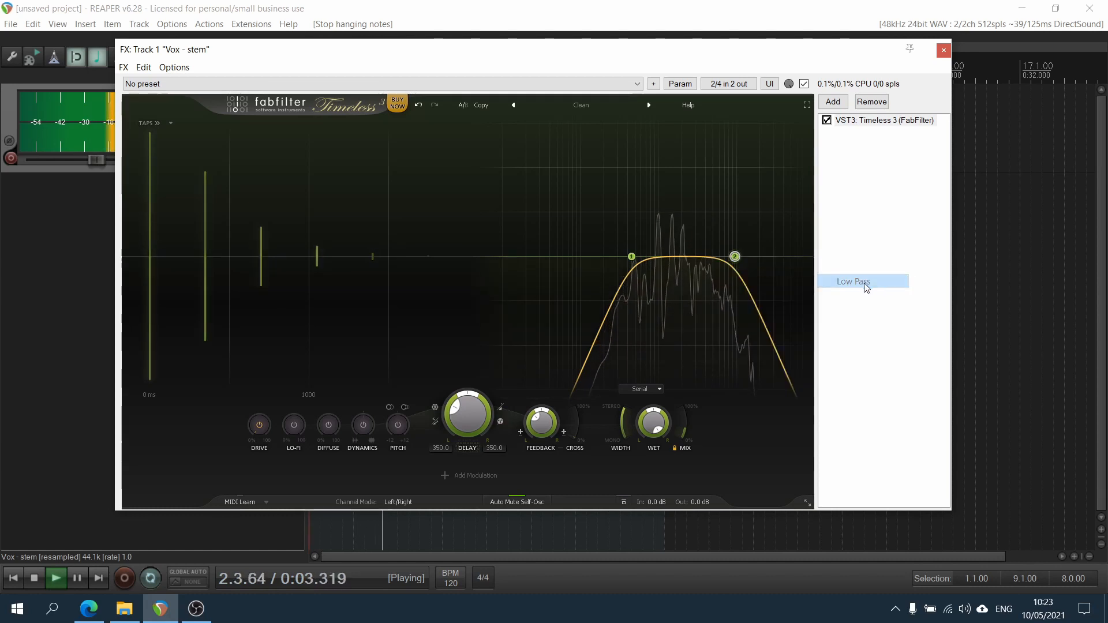
left_click_drag(742, 256, 688, 293)
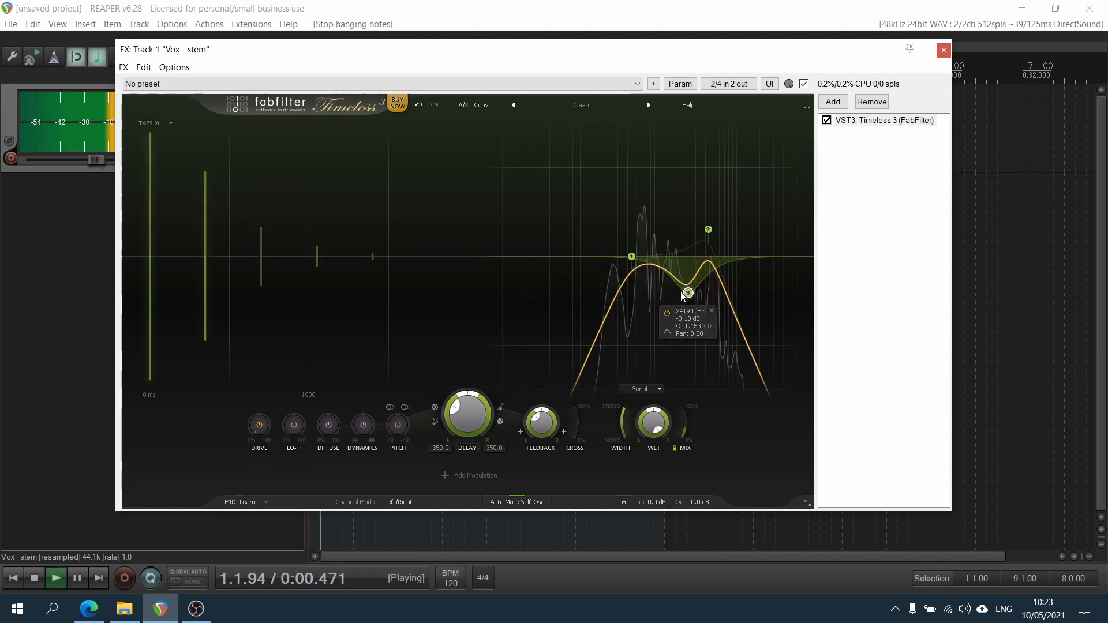
Step: Steepen the high-pass and low-pass slopes, raise both filters' peaks and move the high-pass slightly lower in frequency
scroll(634, 259, "up", 5)
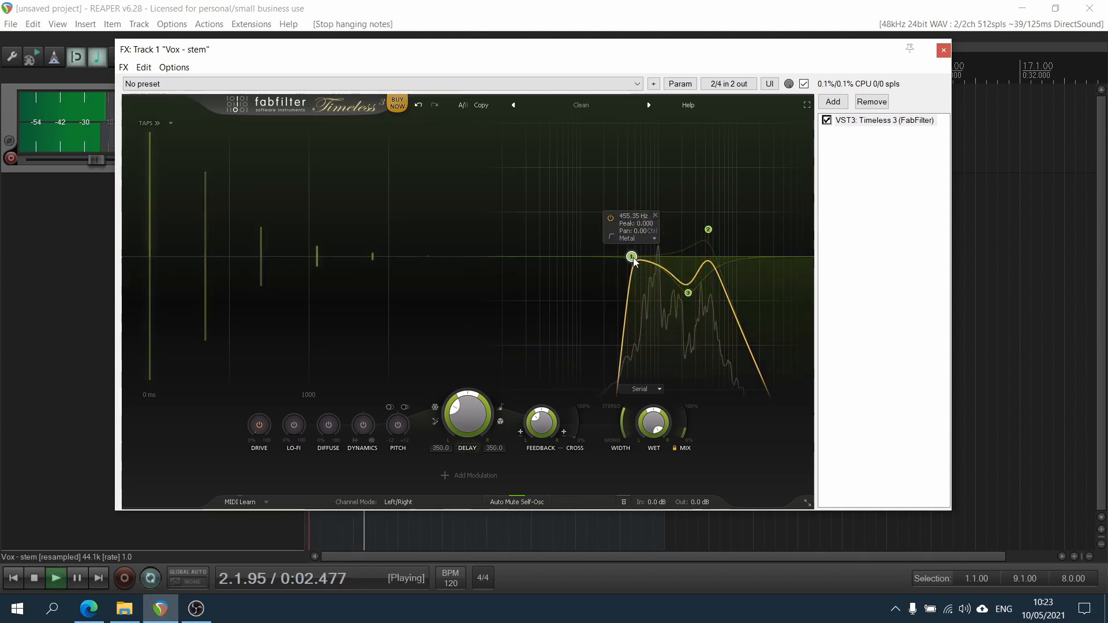
scroll(710, 238, "up", 3)
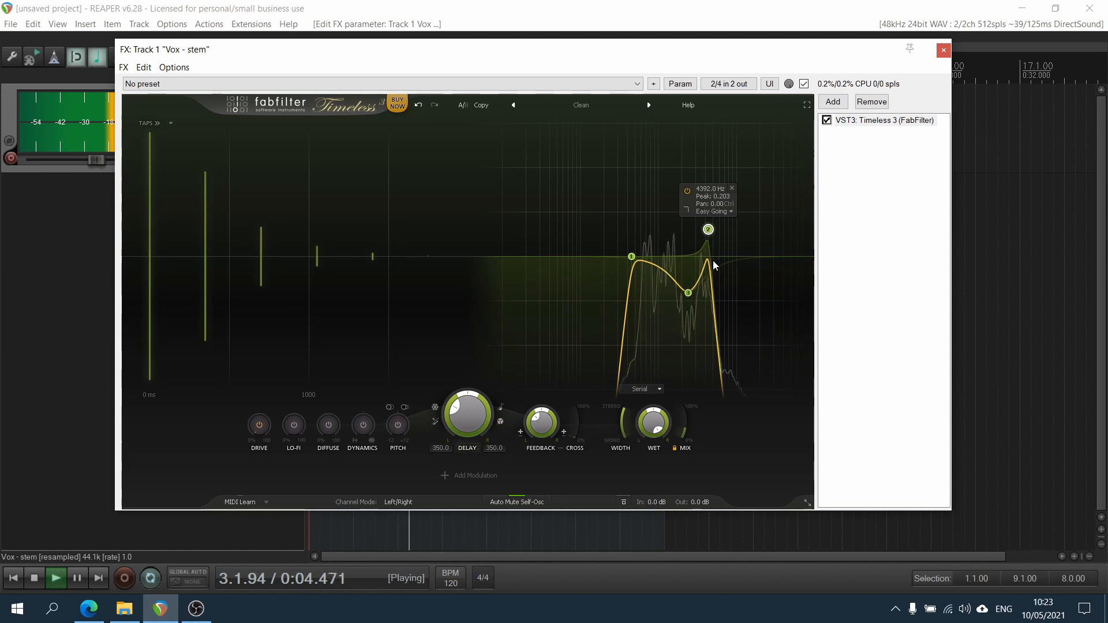
left_click_drag(635, 260, 621, 248)
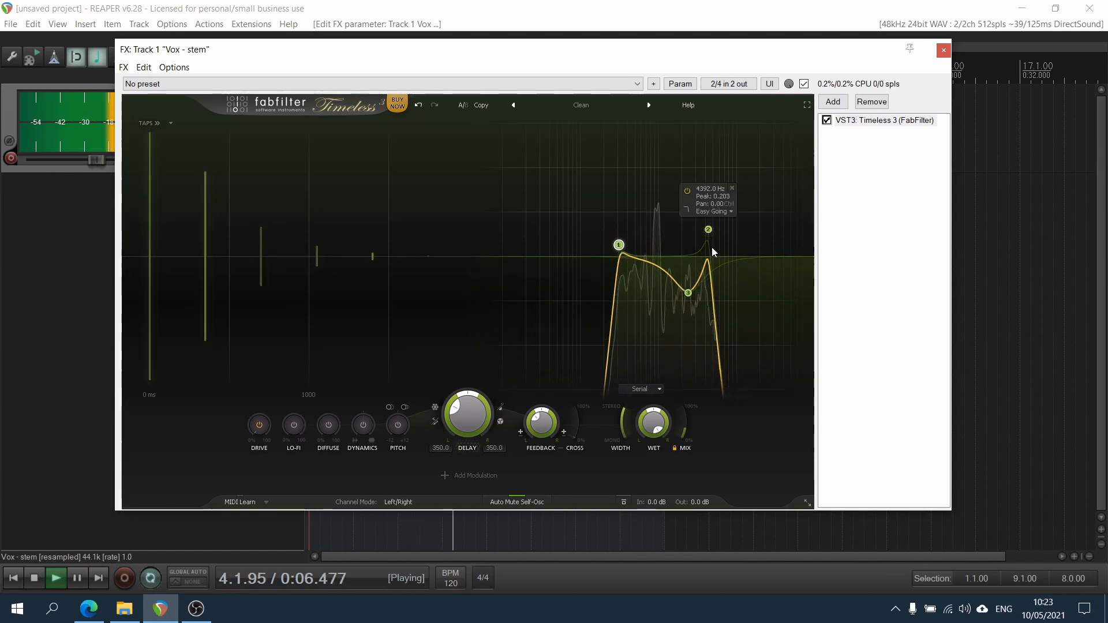
left_click_drag(708, 234, 708, 209)
Step: Add a fourth band as a bell boosting about 7.5 dB at 980 Hz, and review its shape options during playback
left_click_drag(656, 273, 659, 226)
right_click(656, 227)
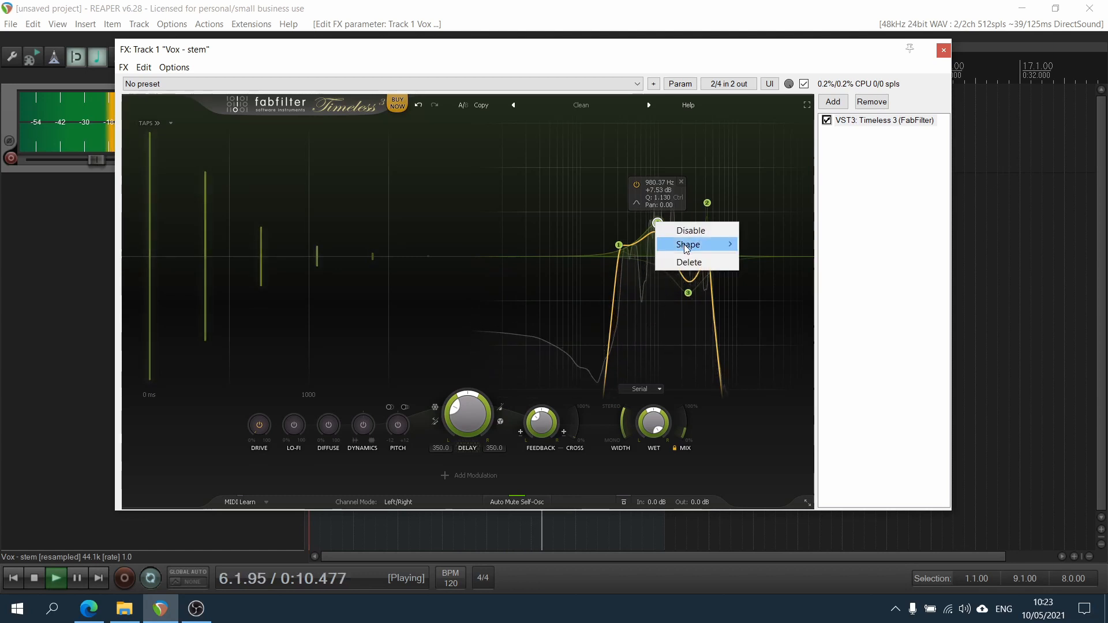
mouse_move(688, 244)
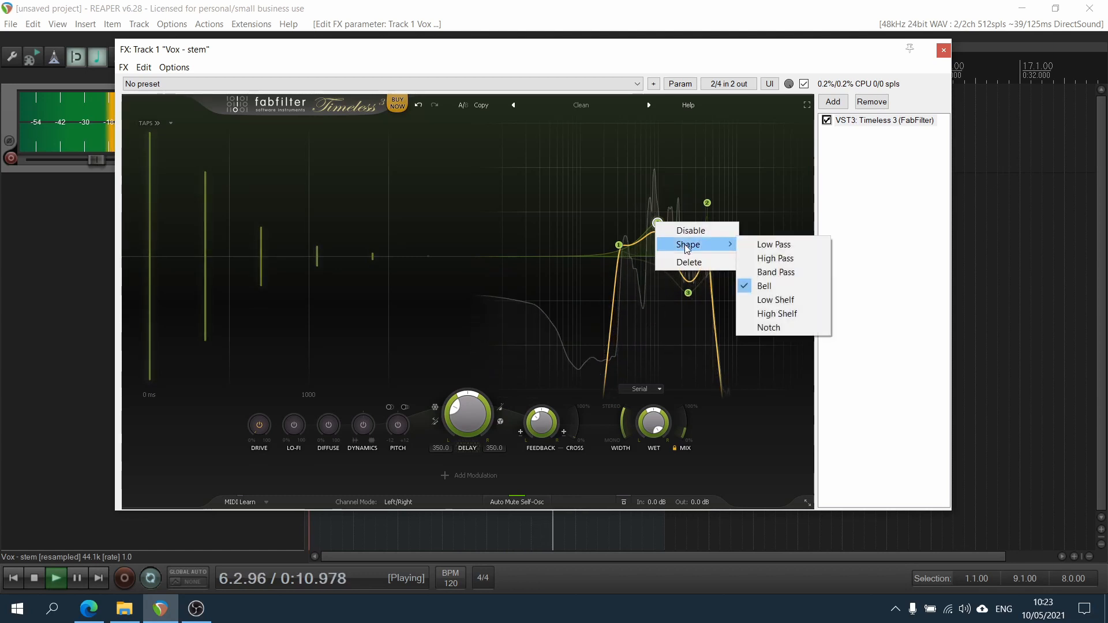
left_click(785, 386)
key("space")
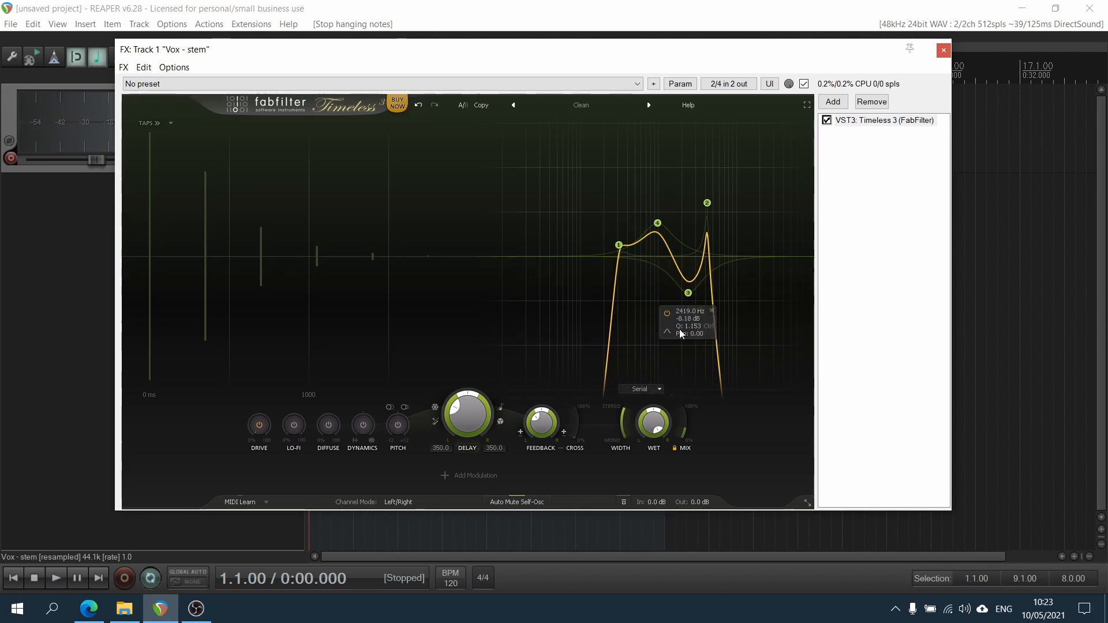
Step: Raise the mix to 100% to audition only the delayed vocal, and undo the mix change
left_click_drag(686, 434, 683, 400)
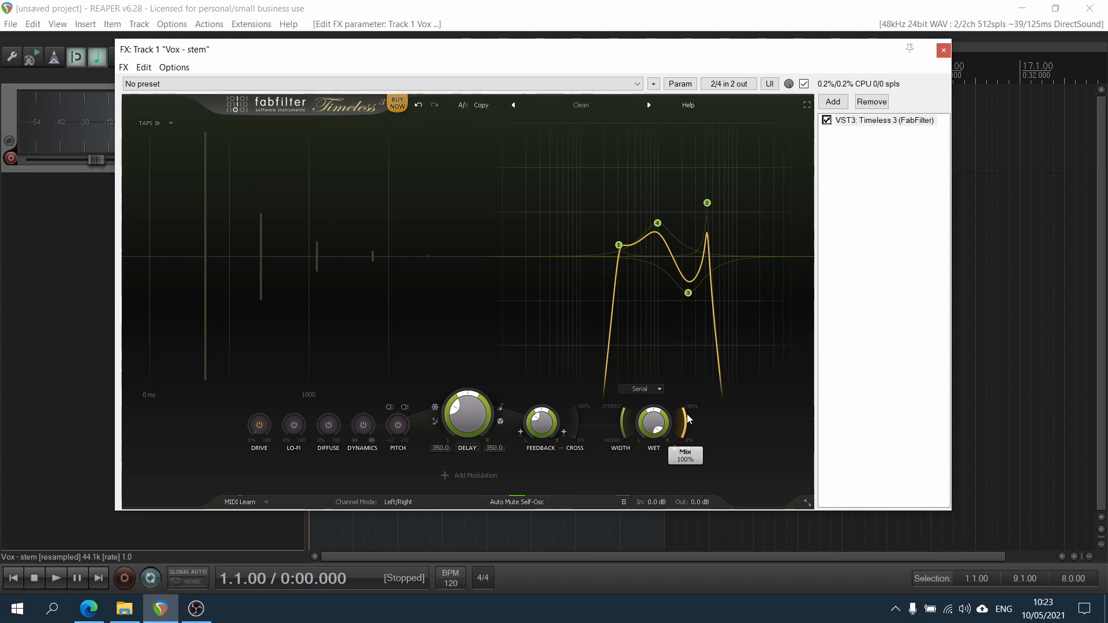
mouse_move(688, 418)
key("space")
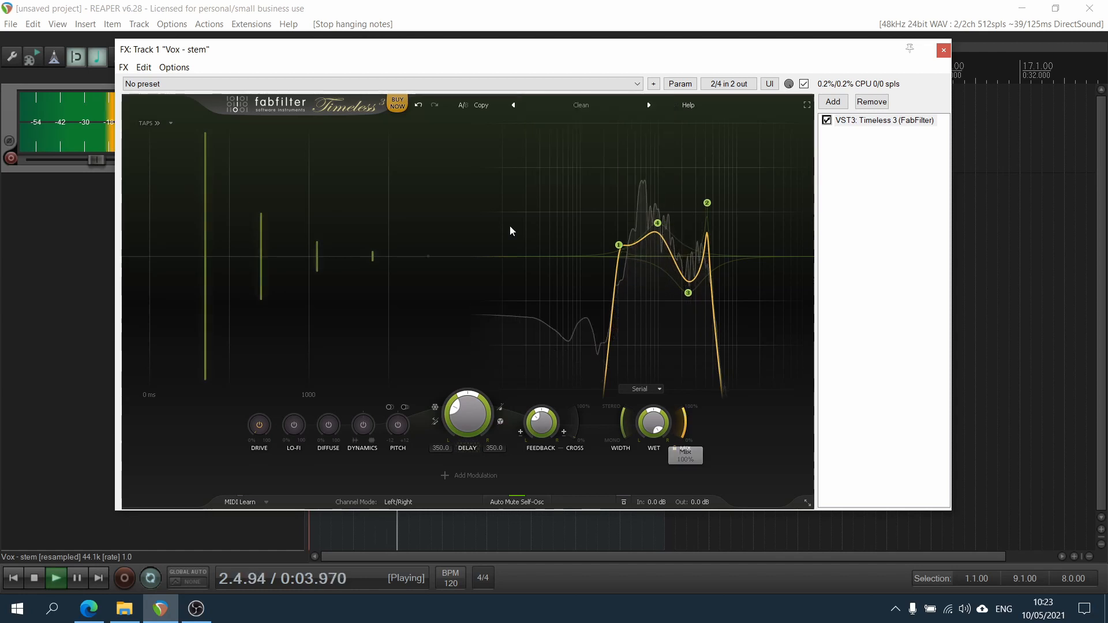
left_click(419, 105)
key("space")
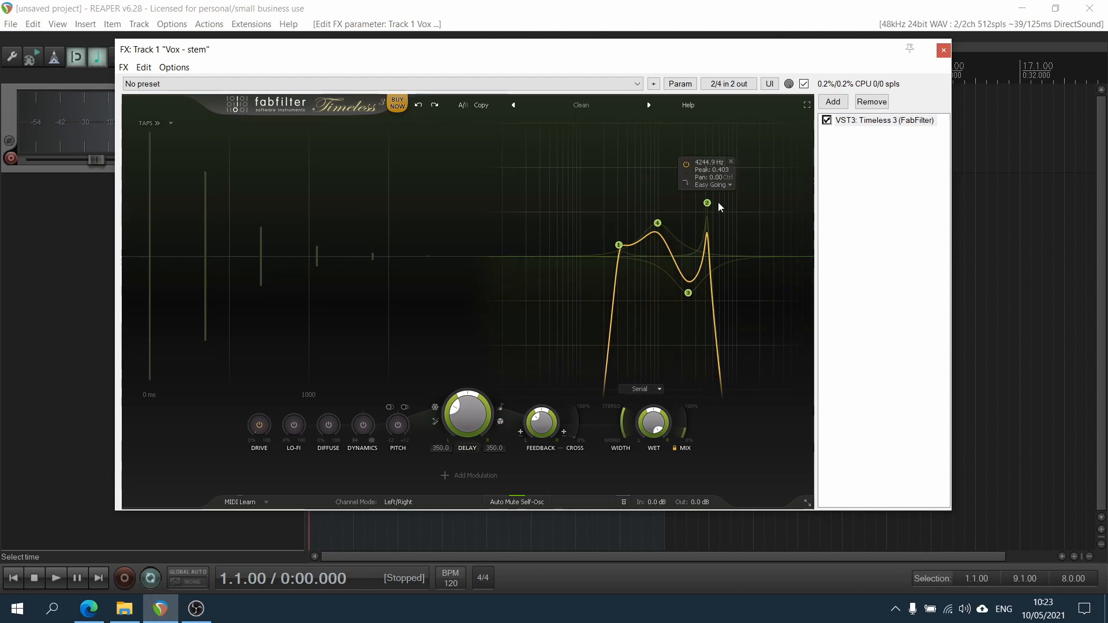
Step: Raise the mix to 100%, audition Drive at its maximum on the vocal, and return Drive to 0%
mouse_move(703, 303)
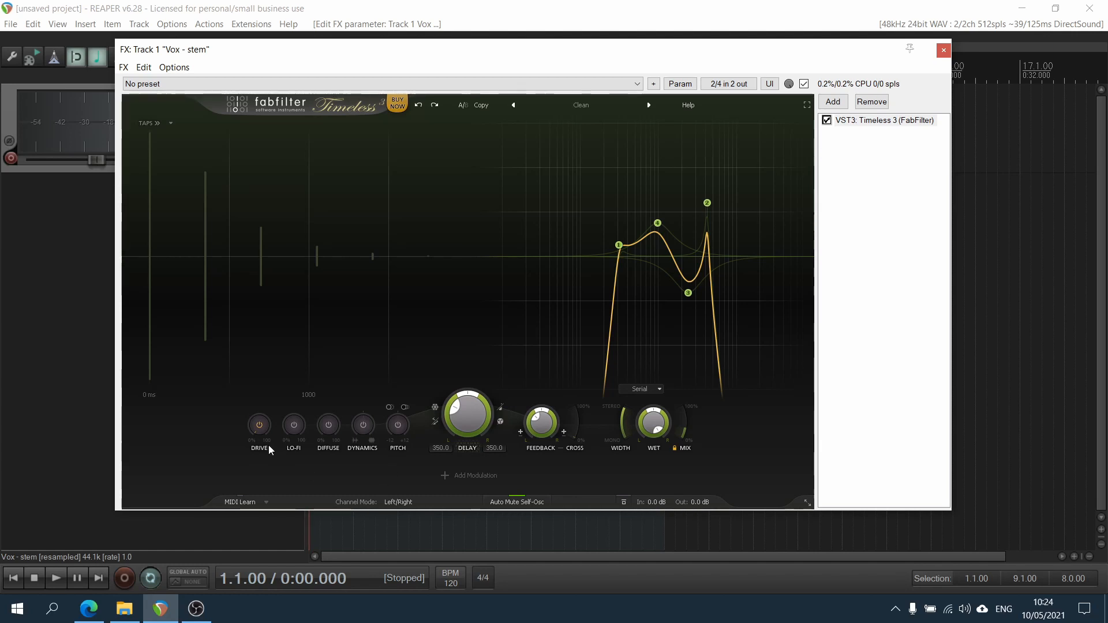
mouse_move(260, 435)
key("space")
left_click(259, 426)
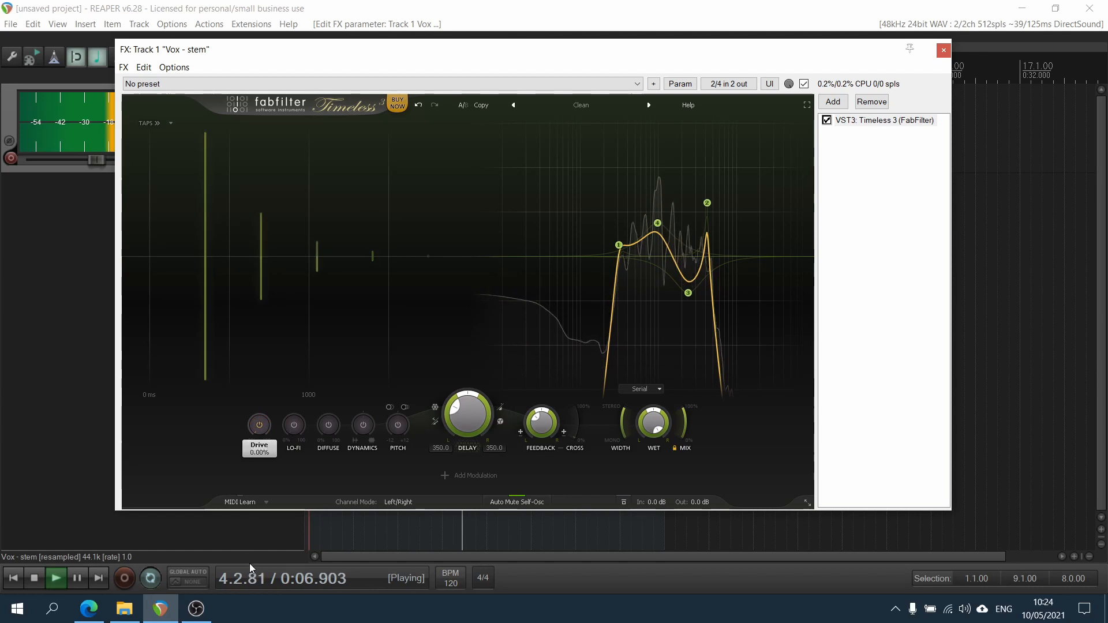
key("space")
key("space")
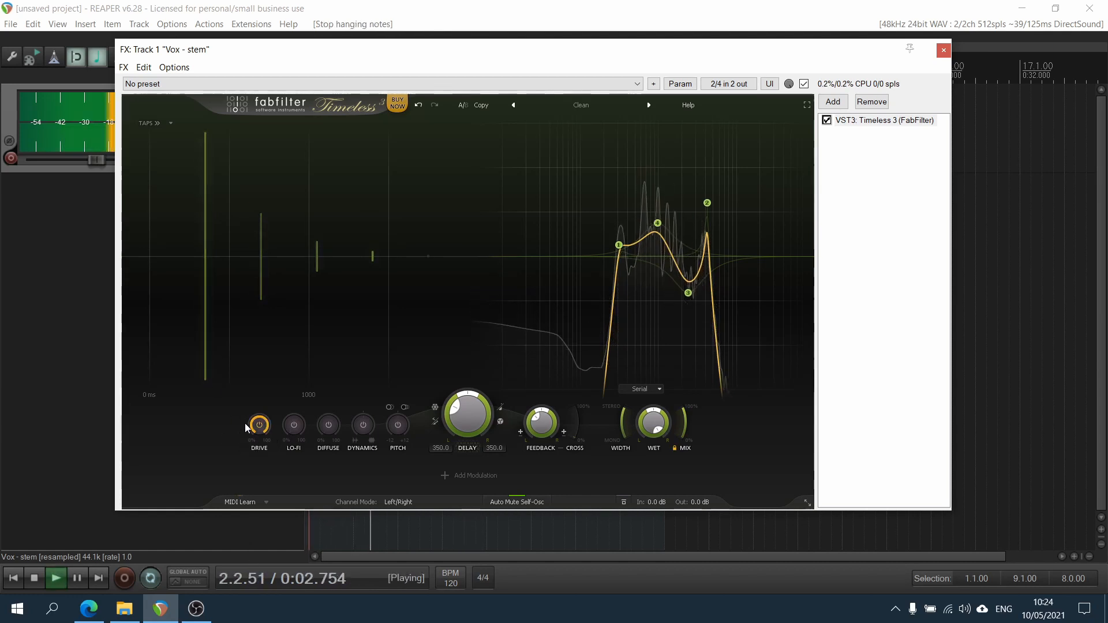
key("space")
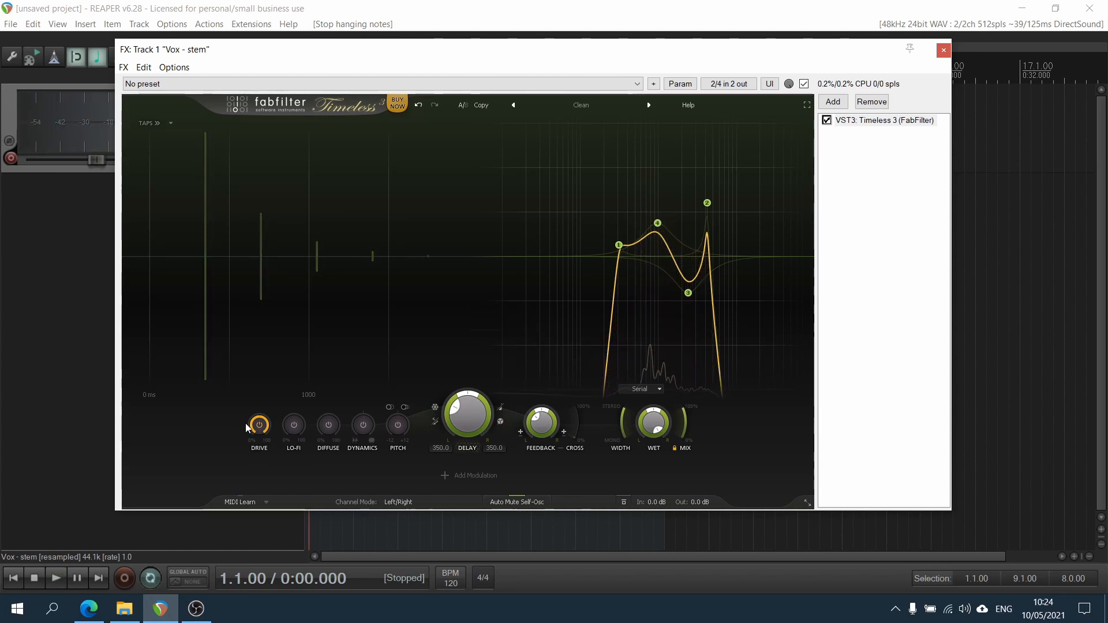
mouse_move(251, 423)
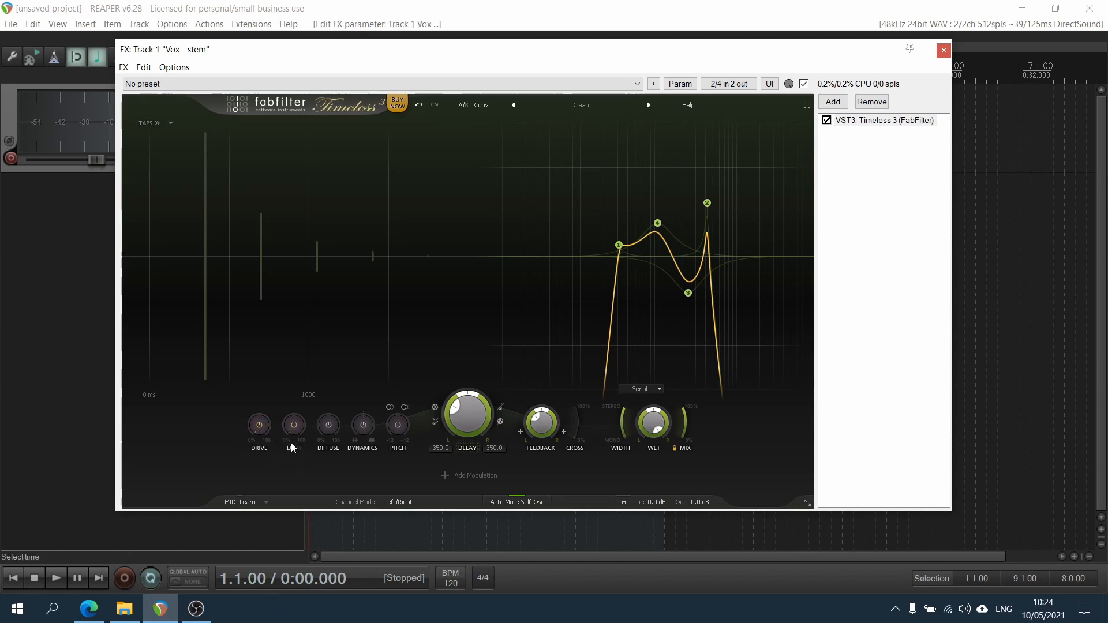
Step: Raise Lo-Fi to 100% while the vocal plays, and reduce it to a low amount
mouse_move(286, 427)
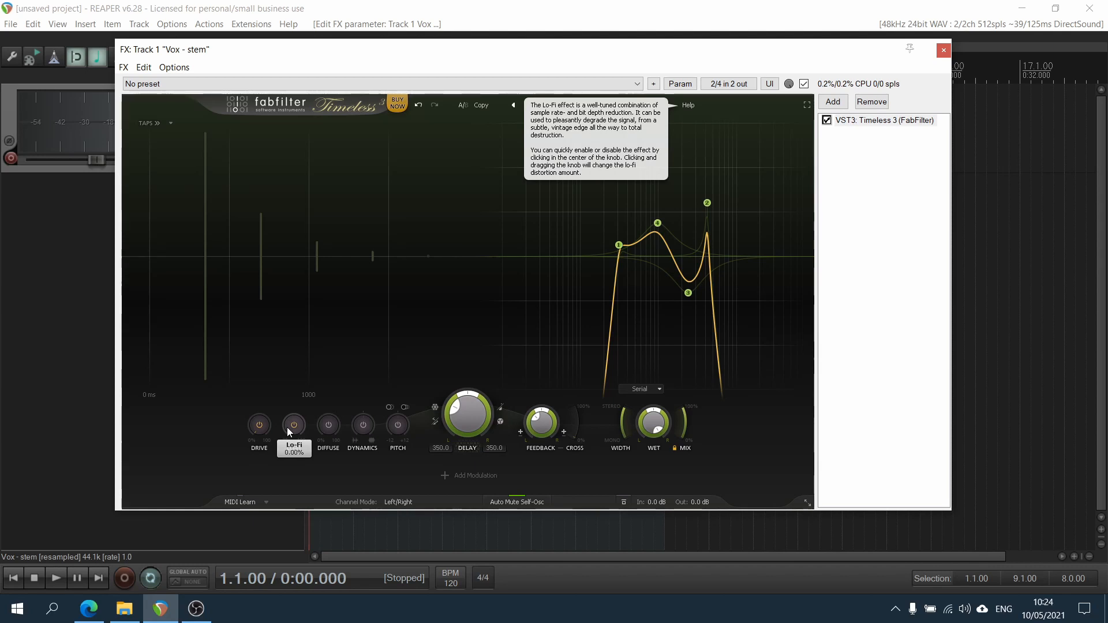
key("space")
left_click(286, 430)
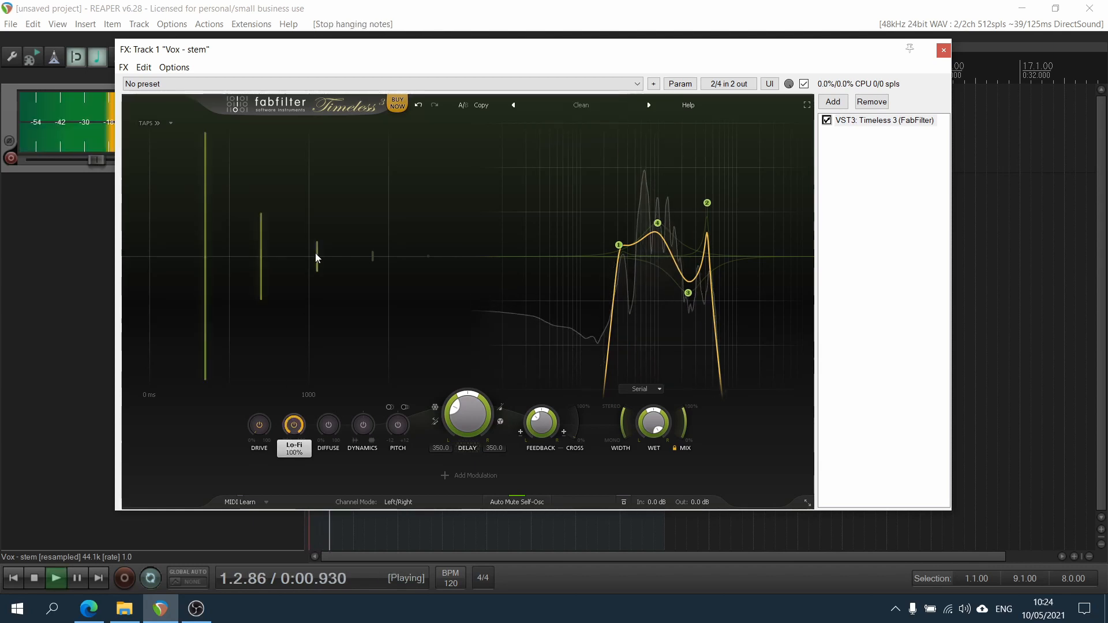
left_click_drag(322, 210, 286, 318)
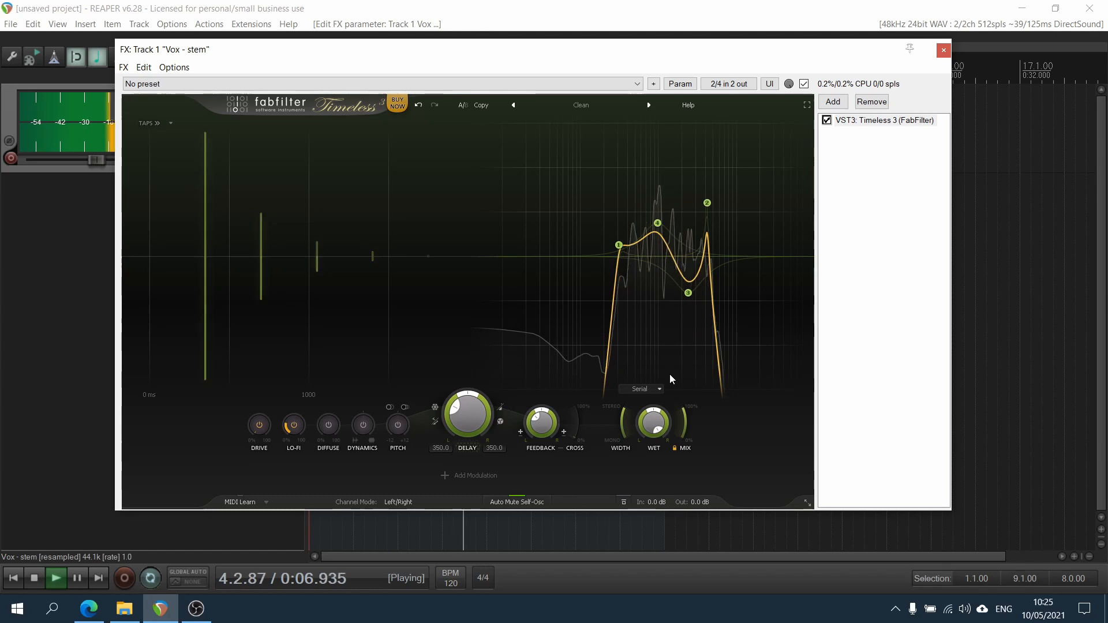
key("space")
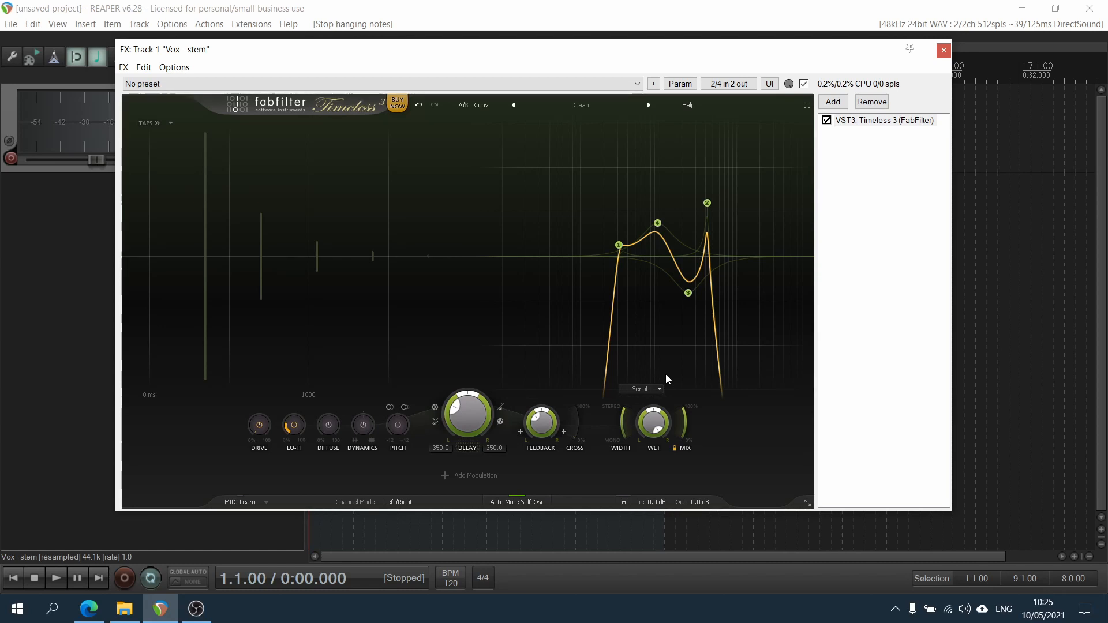
Step: Add a moderate amount of Drive alongside the Lo-Fi effect while the vocal plays
key("space")
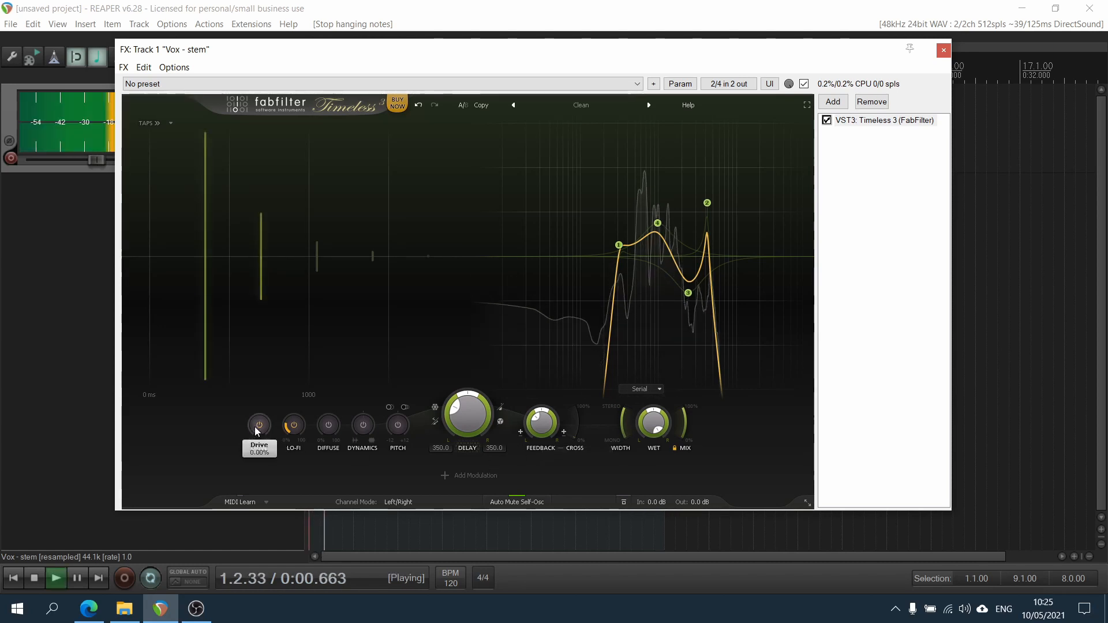
left_click_drag(254, 427, 245, 371)
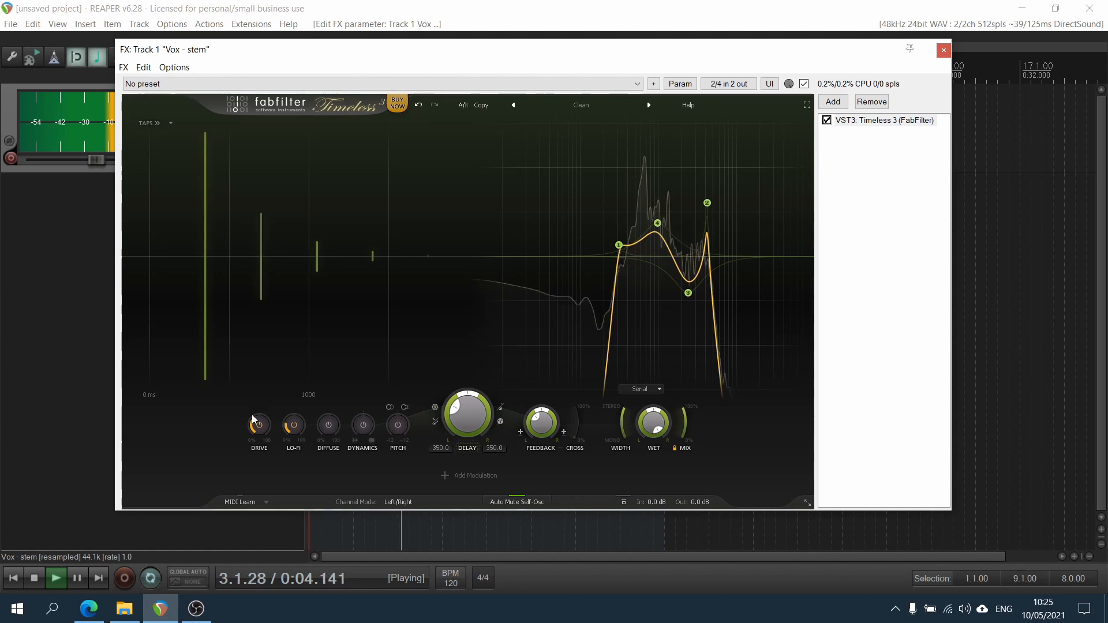
key("space")
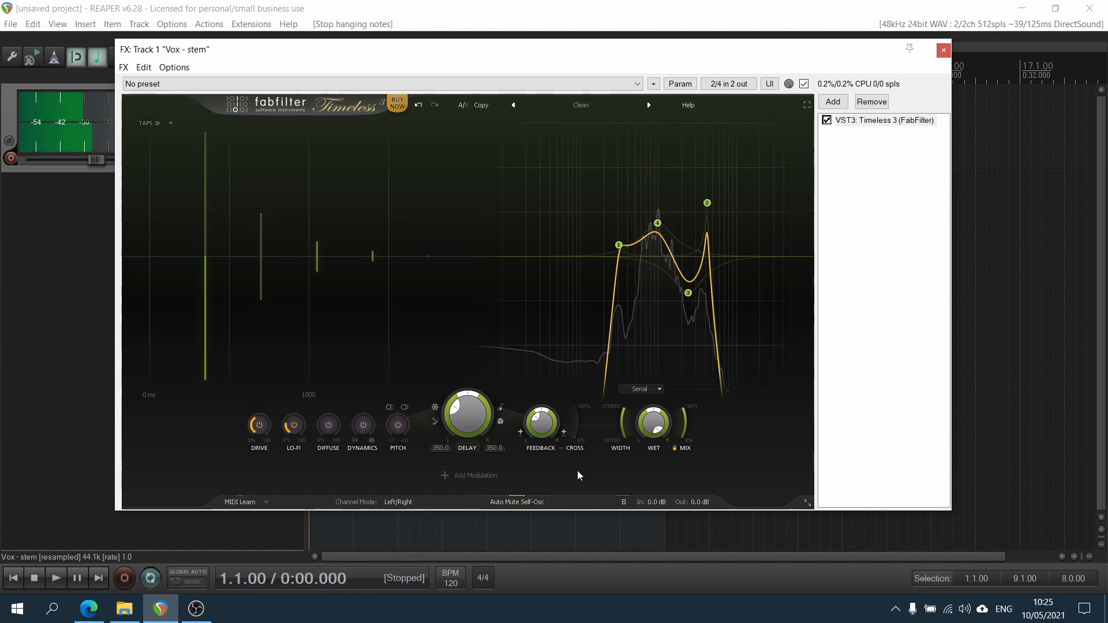
Step: Add a moderate amount of Diffuse during playback, and lower the mix to about 40%
mouse_move(327, 432)
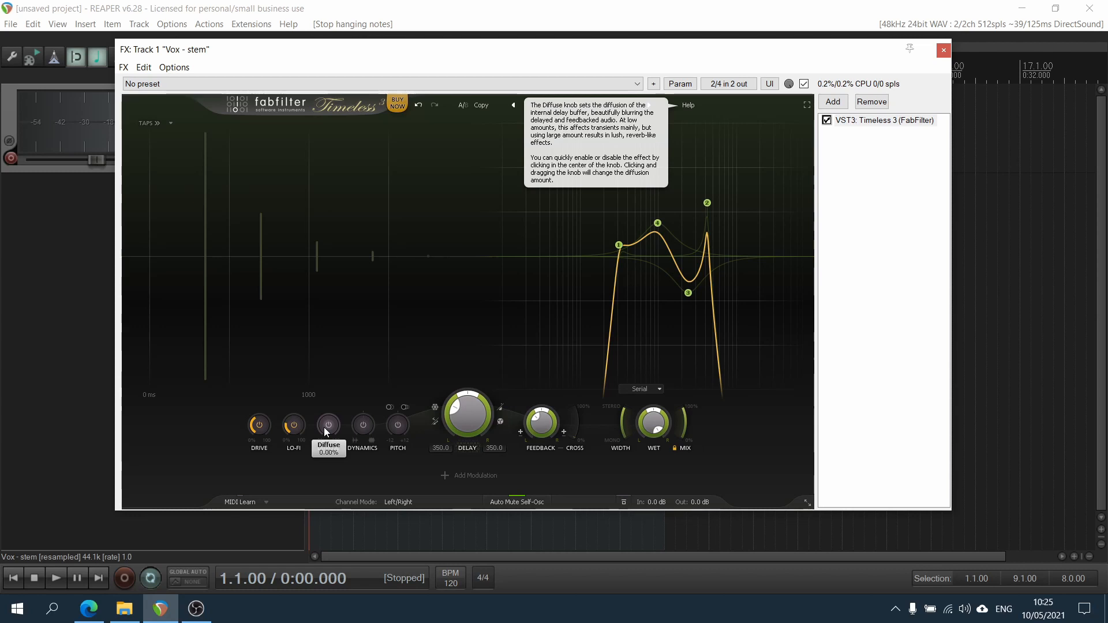
key("space")
left_click(327, 430)
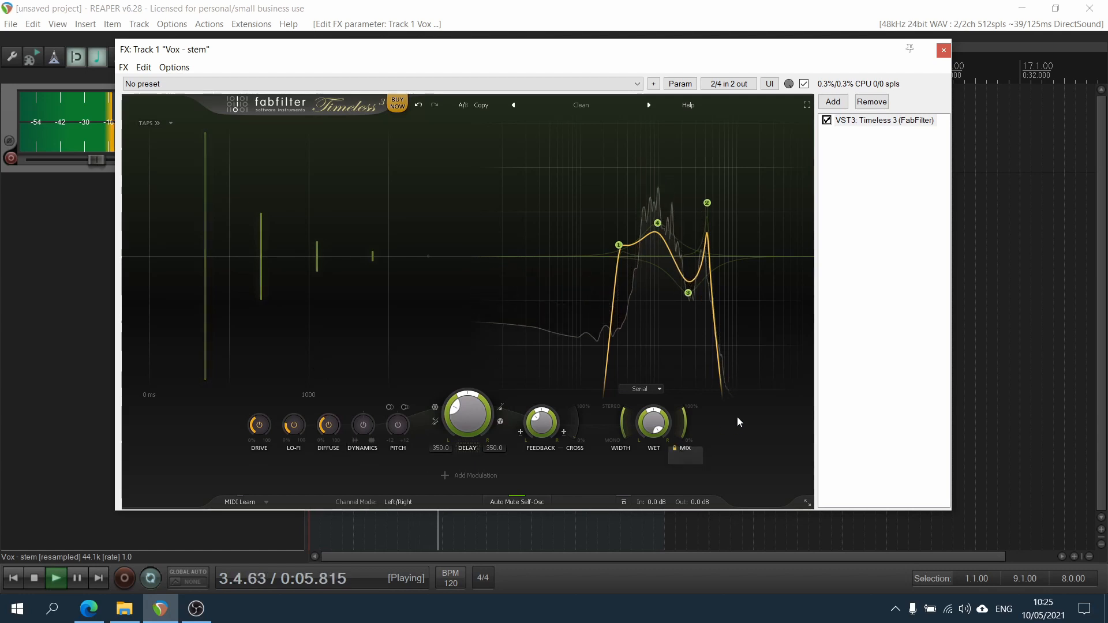
left_click_drag(680, 463, 673, 483)
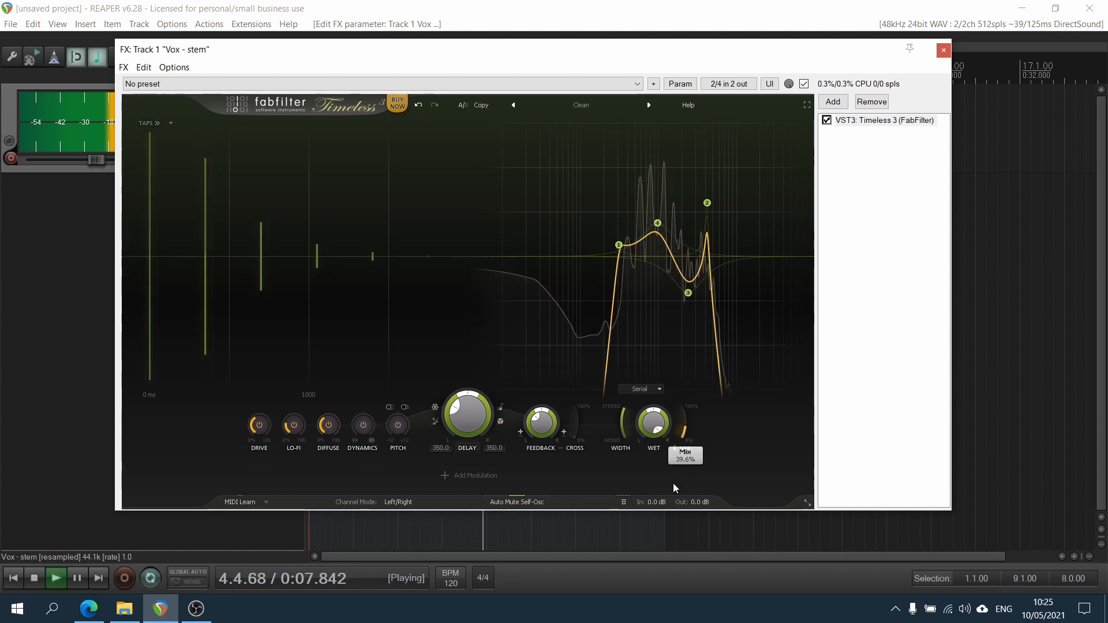
key("space")
key("space")
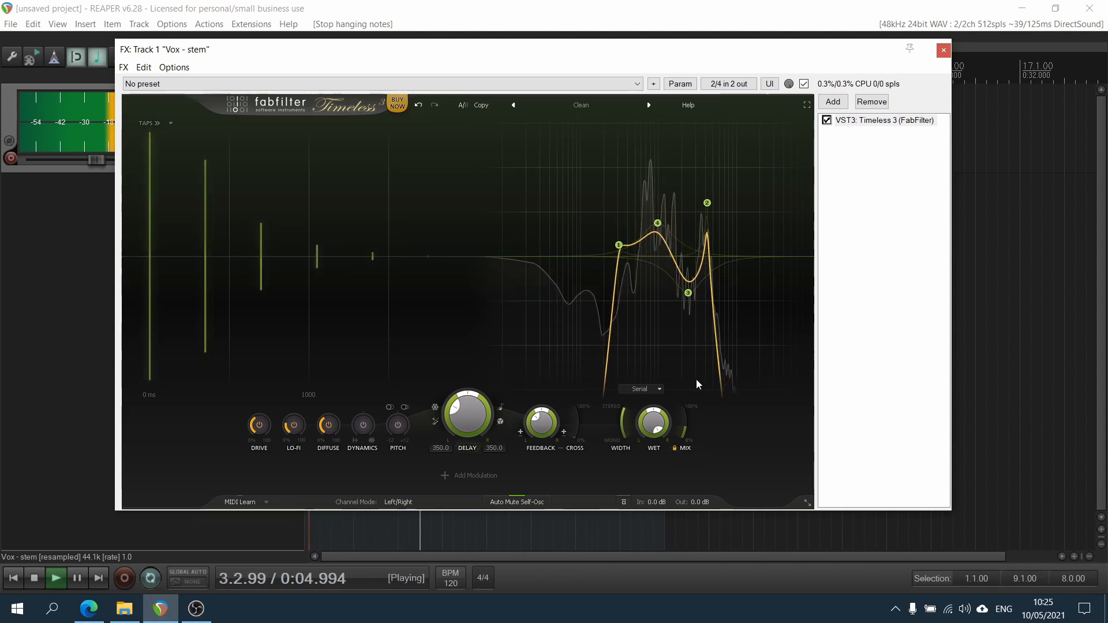
key("space")
Step: Adjust the Dynamics effect and audition it on the vocal with the mix at 100%
mouse_move(358, 428)
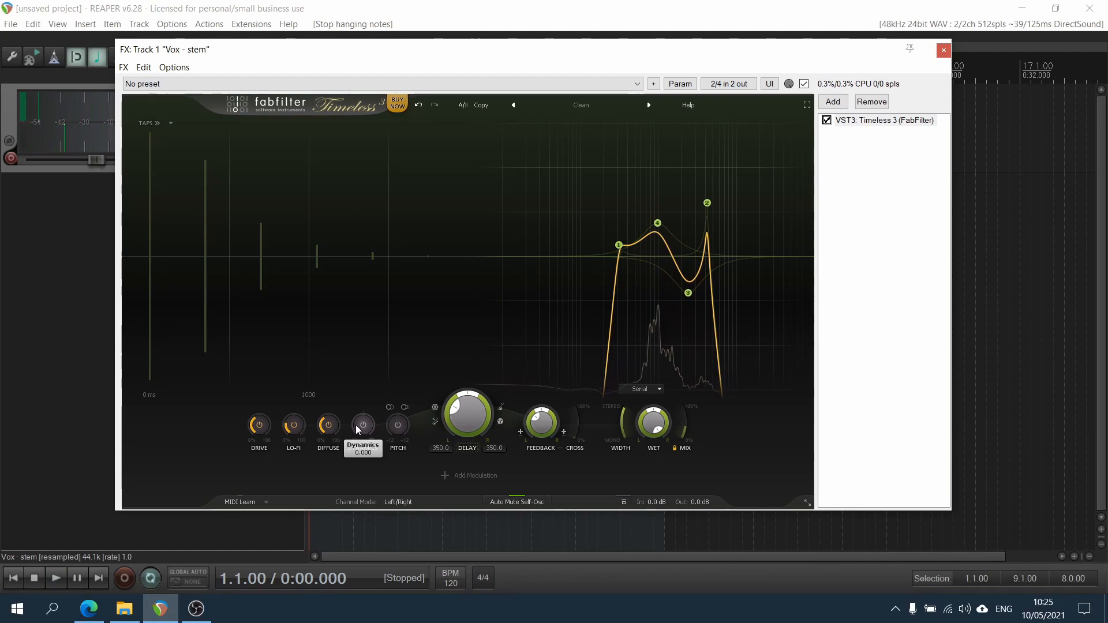
left_click_drag(358, 429, 358, 413)
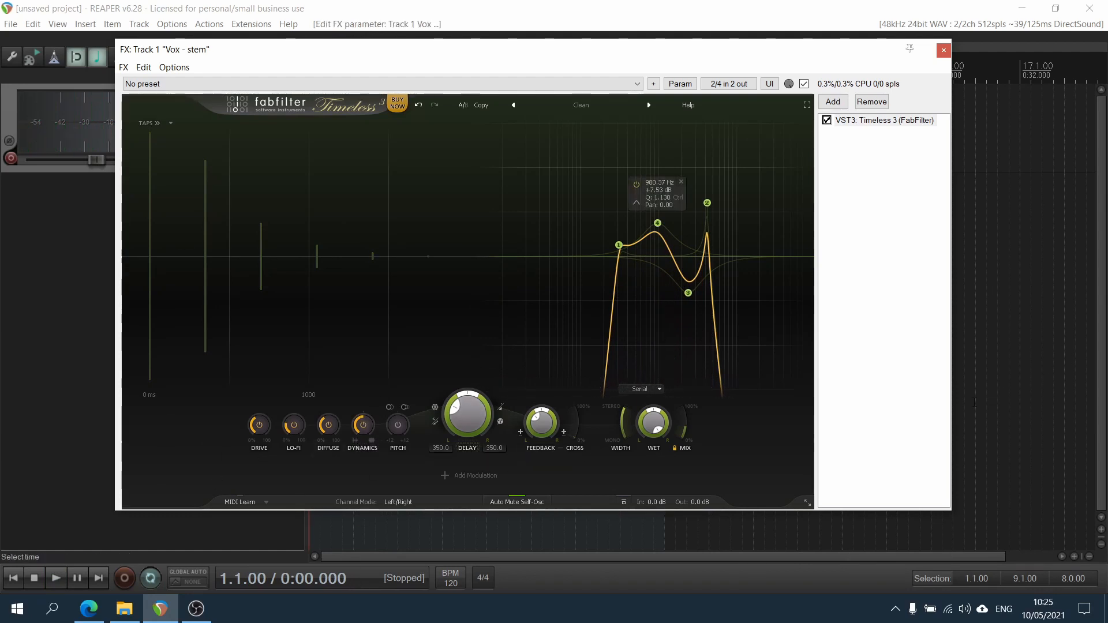
mouse_move(696, 441)
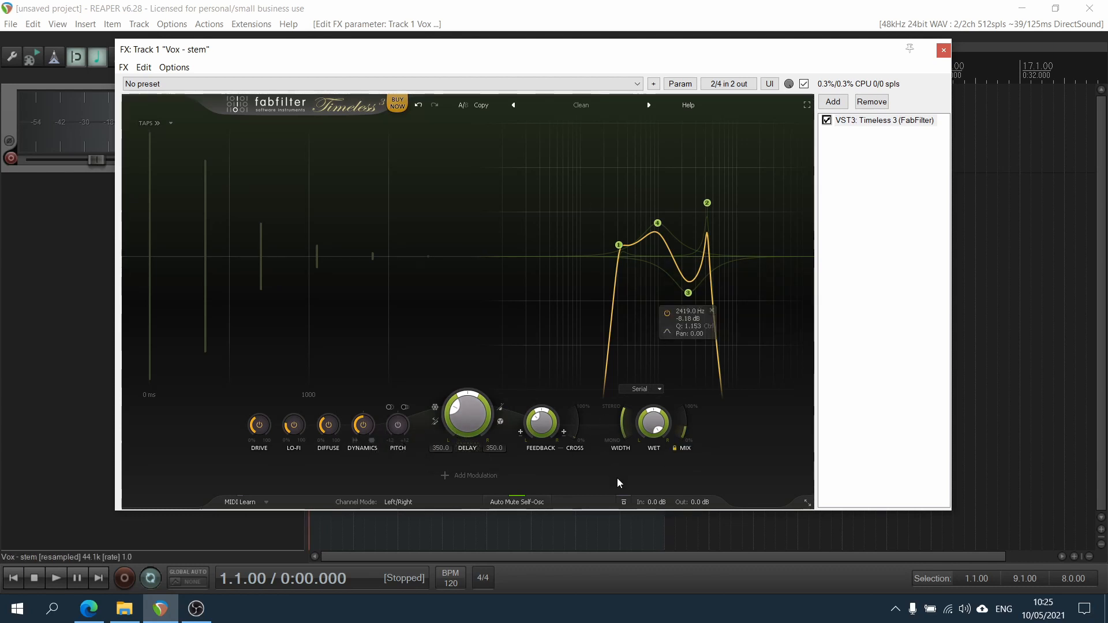
key("space")
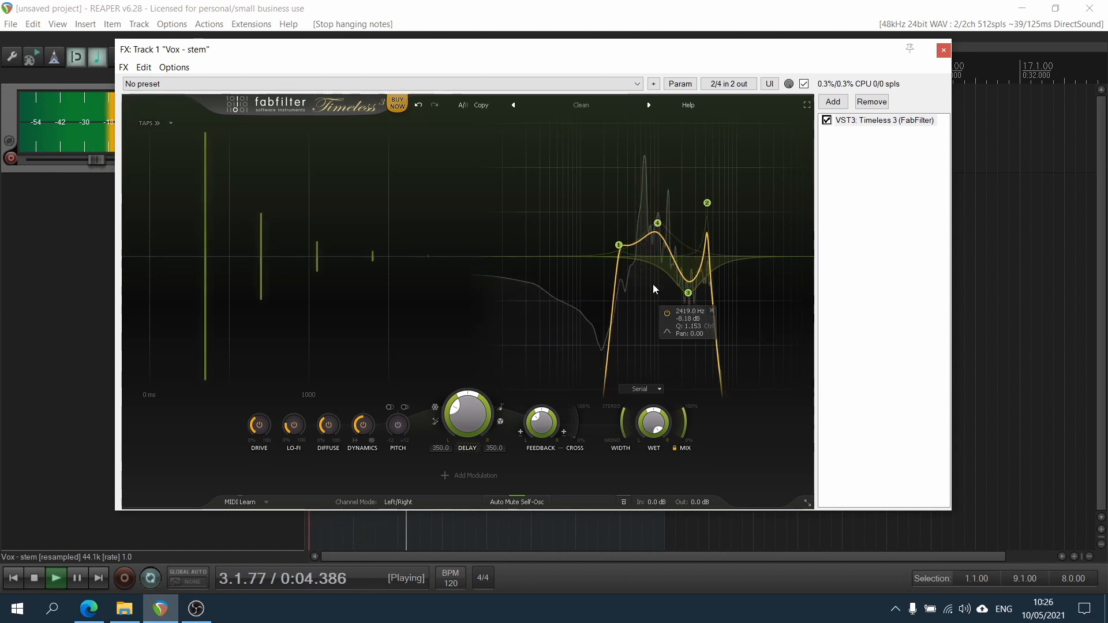
key("space")
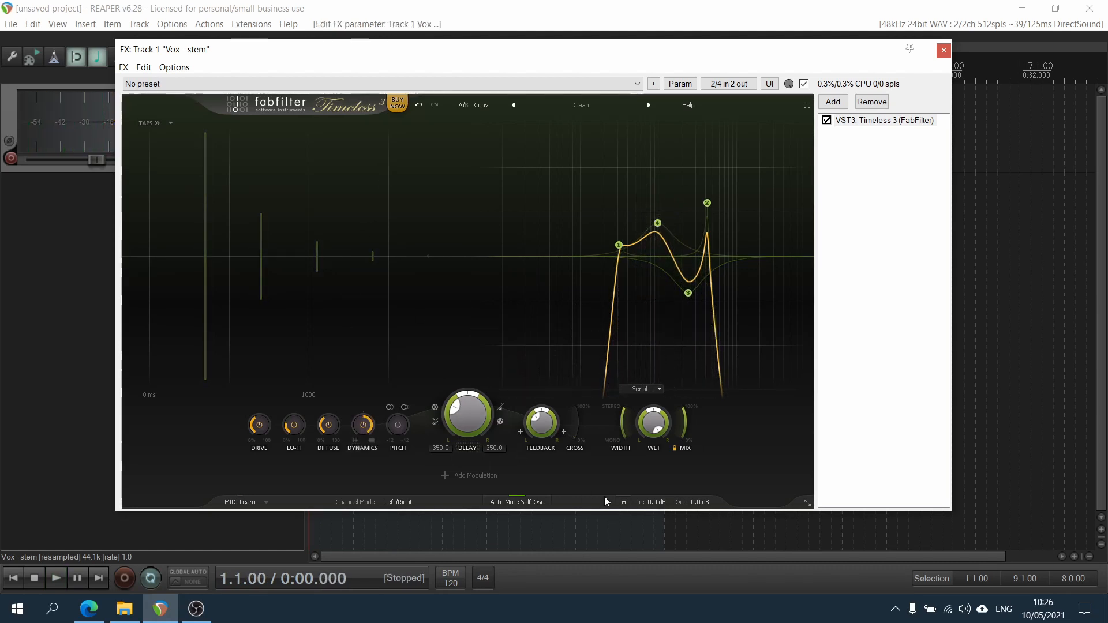
Step: Play the vocal with the new Dynamics amount, lower the mix to 33.4%, and return Dynamics to zero
key("space")
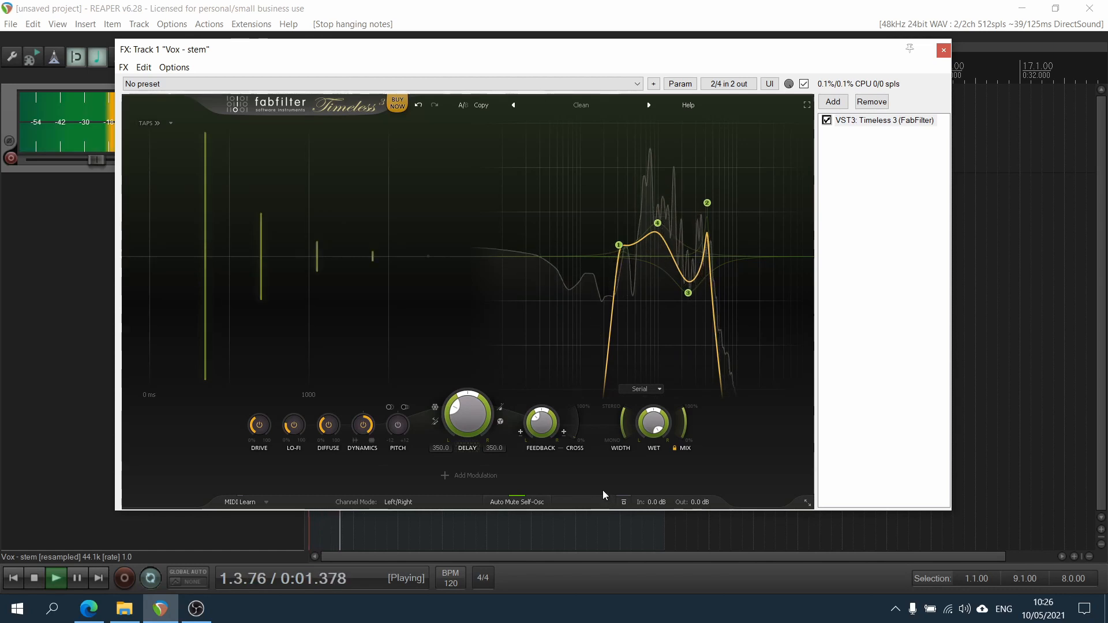
mouse_move(684, 417)
left_click_drag(684, 418, 666, 508)
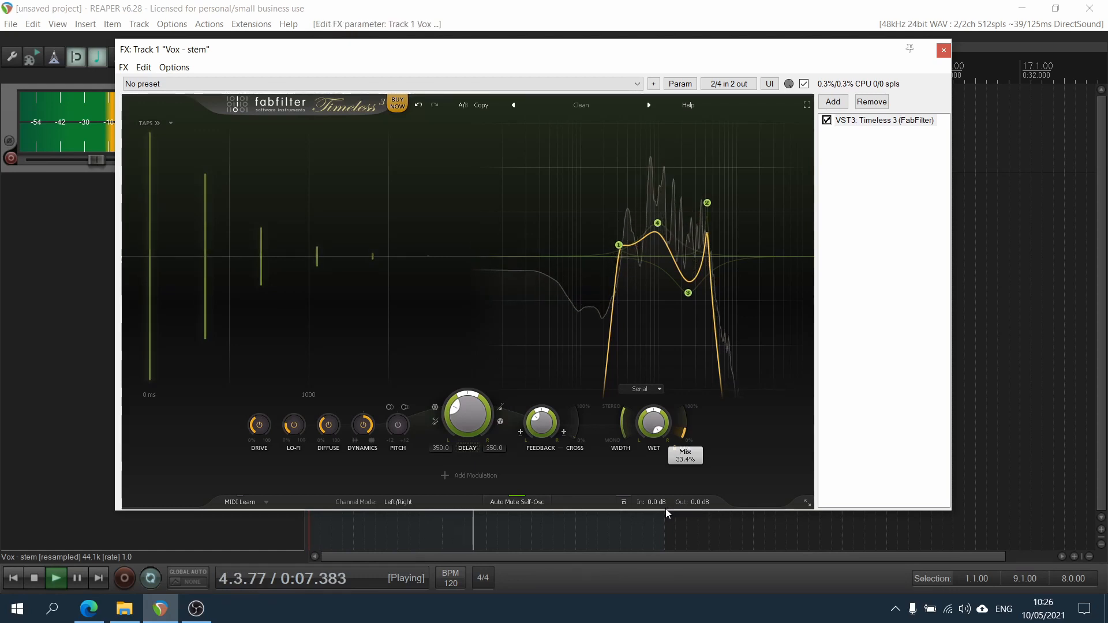
key("space")
mouse_move(362, 422)
mouse_move(362, 423)
left_mouse_down()
mouse_move(353, 509)
mouse_move(355, 440)
left_mouse_up()
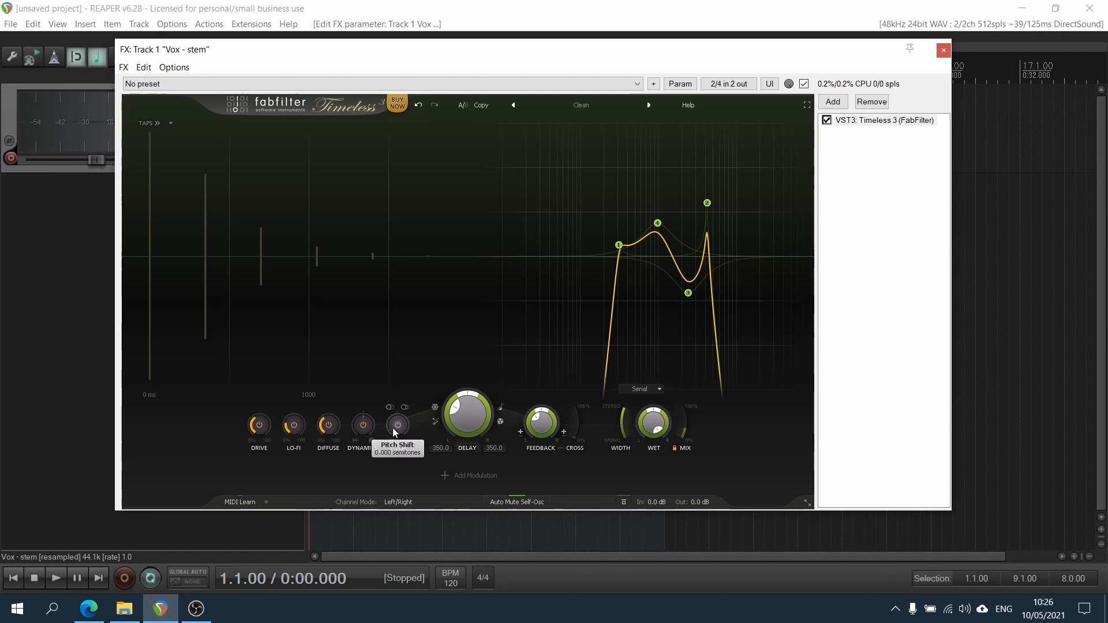
Step: Audition an upward pitch shift on the delay, and set Pitch Shift to -12 semitones for another playback
mouse_move(393, 430)
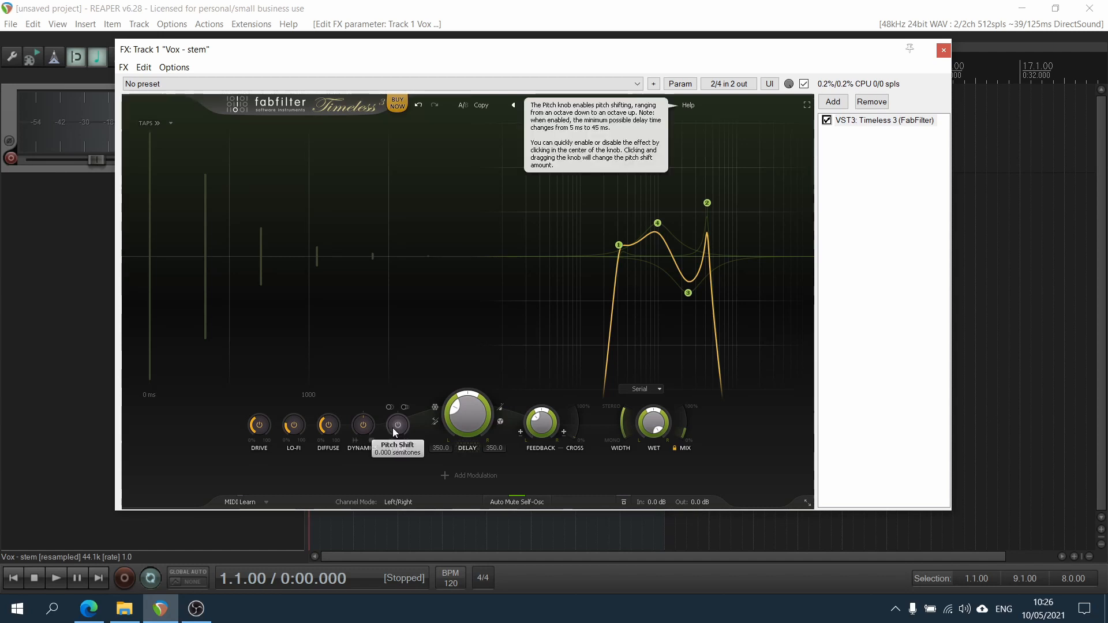
key("space")
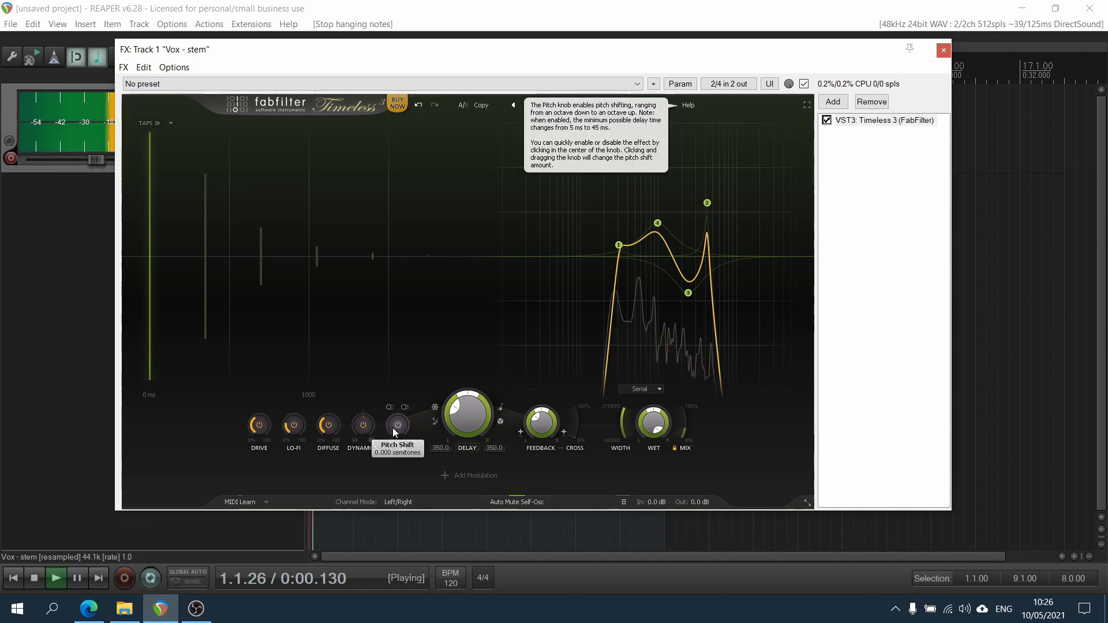
left_click(392, 427)
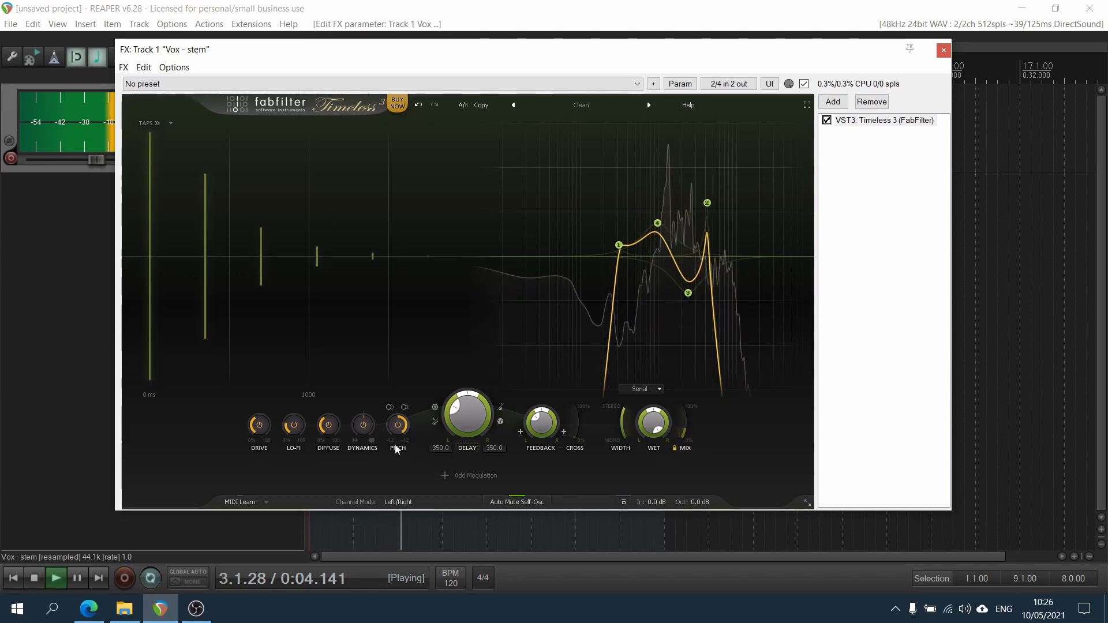
key("space")
key("space")
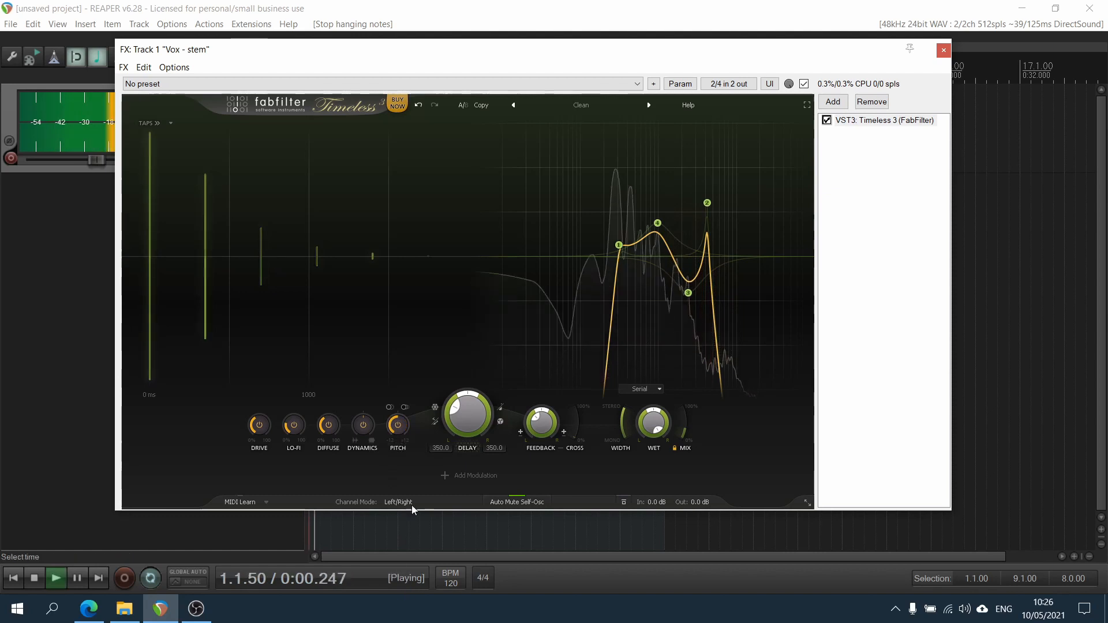
mouse_move(395, 432)
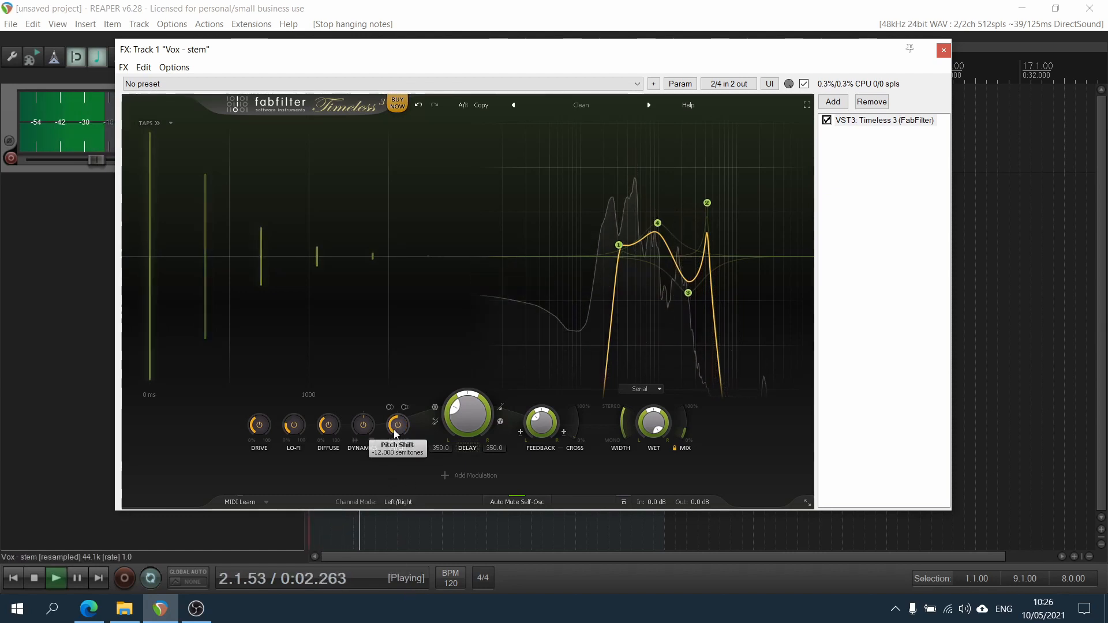
Step: Set Pitch Shift to 12 semitones, audition the delay on the vocal, and return the shift to zero
key("space")
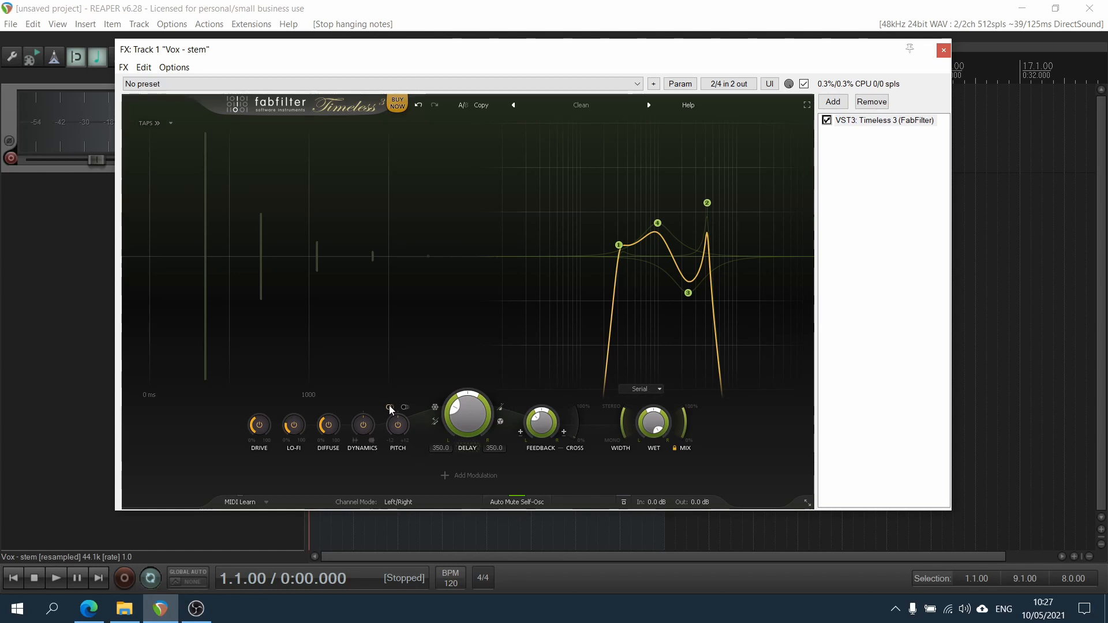
double_click(391, 425)
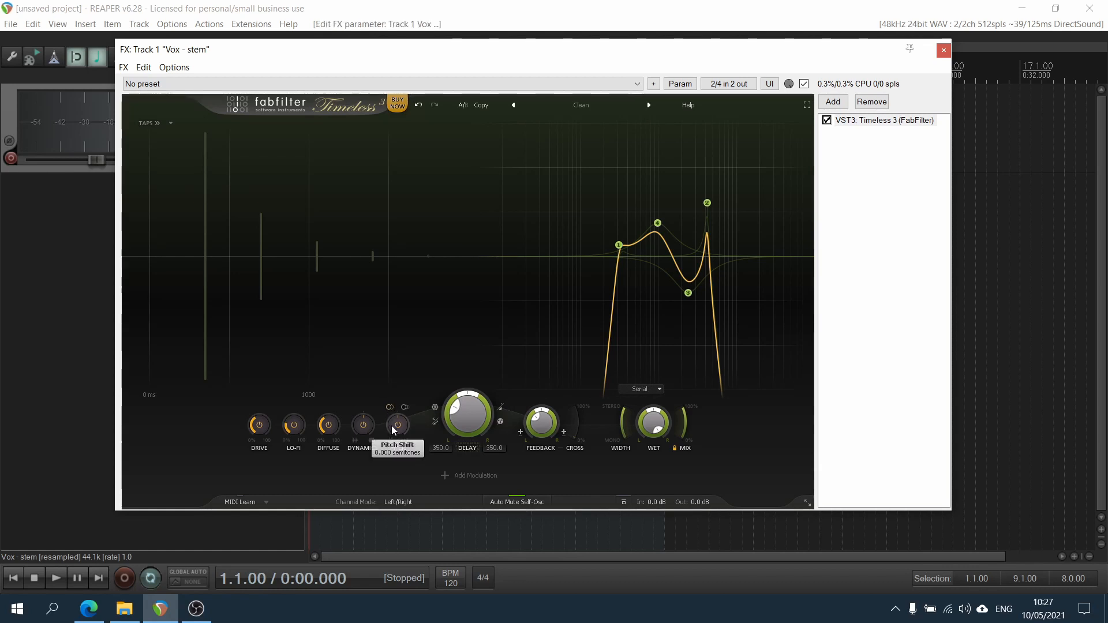
left_click_drag(392, 425, 368, 490)
mouse_move(397, 426)
key("space")
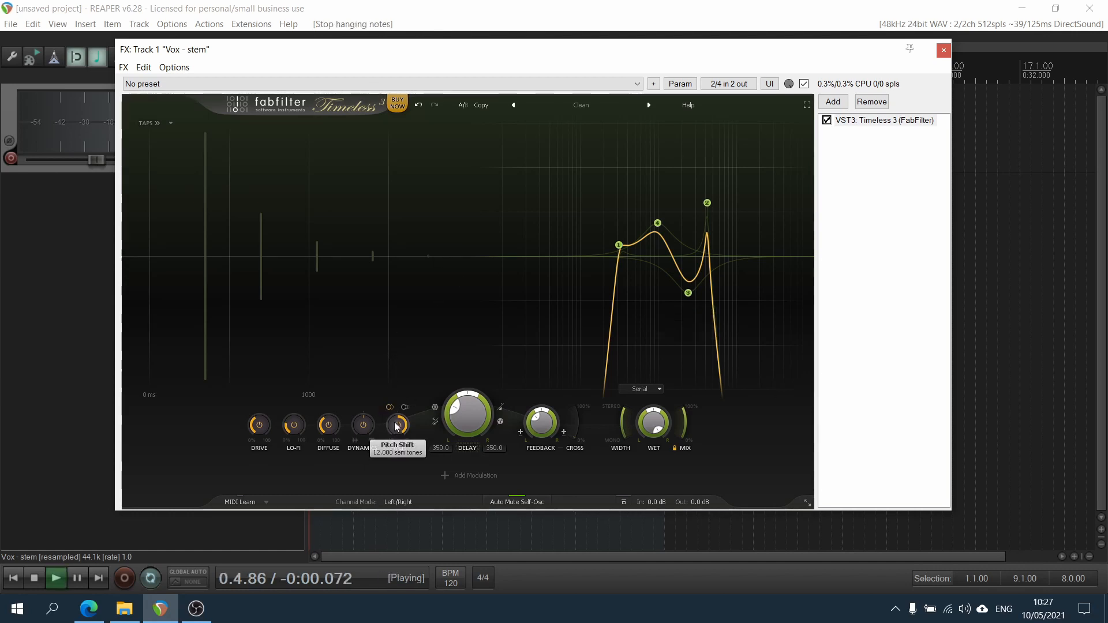
left_click_drag(397, 426, 389, 569)
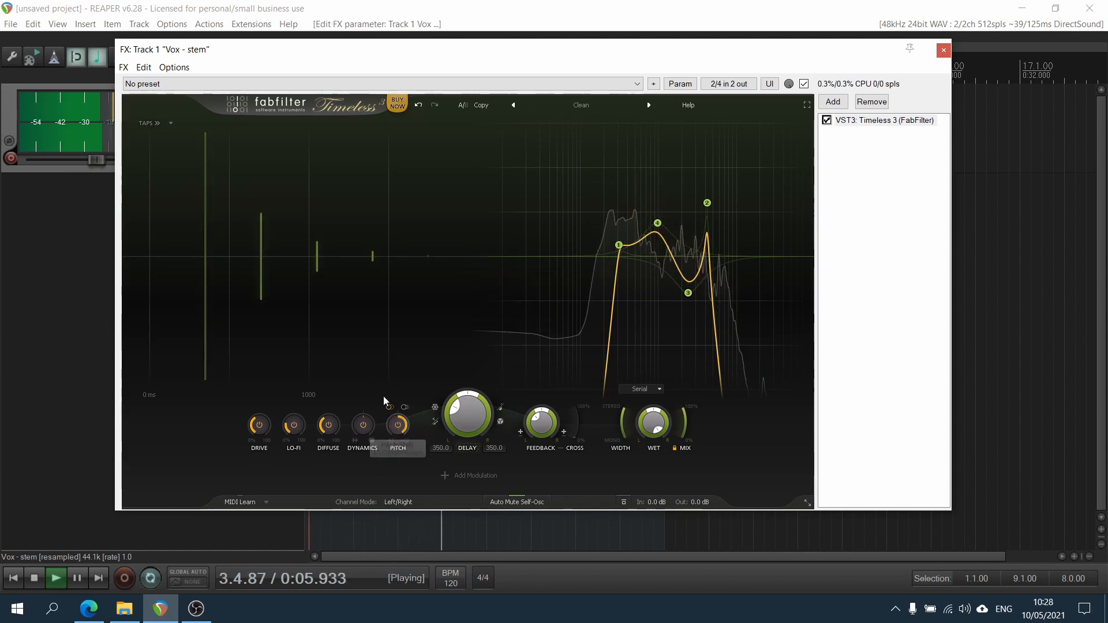
left_click(397, 426)
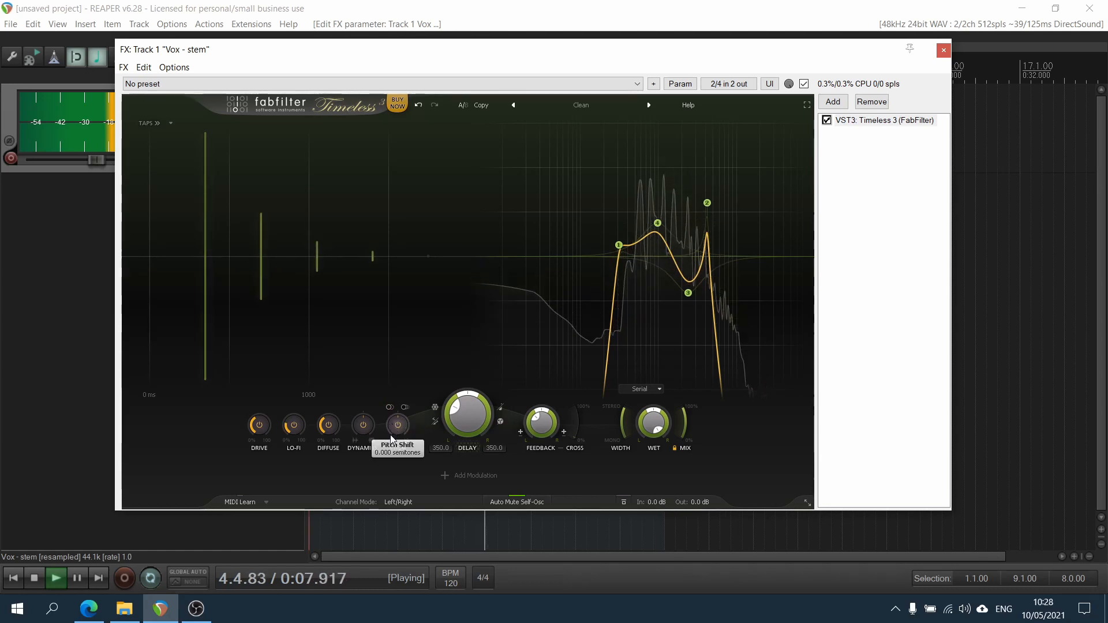
key("space")
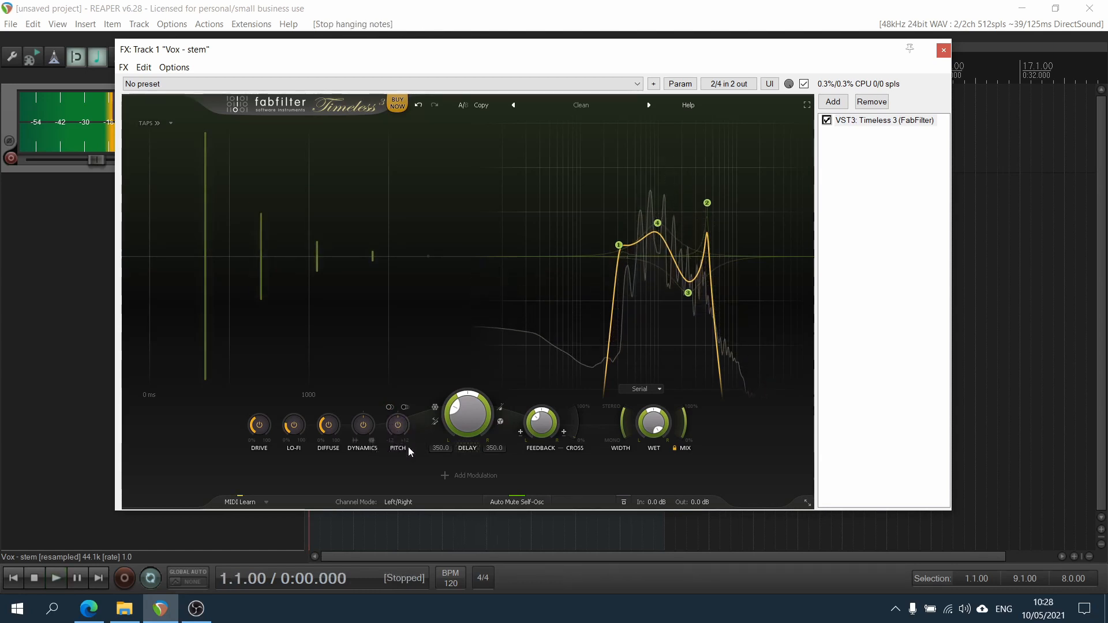
Step: Switch the Pitch effect between Inside Feedback and Outside Feedback, auditioning the vocal with the delay pitched up
left_click(405, 407)
left_click(422, 417)
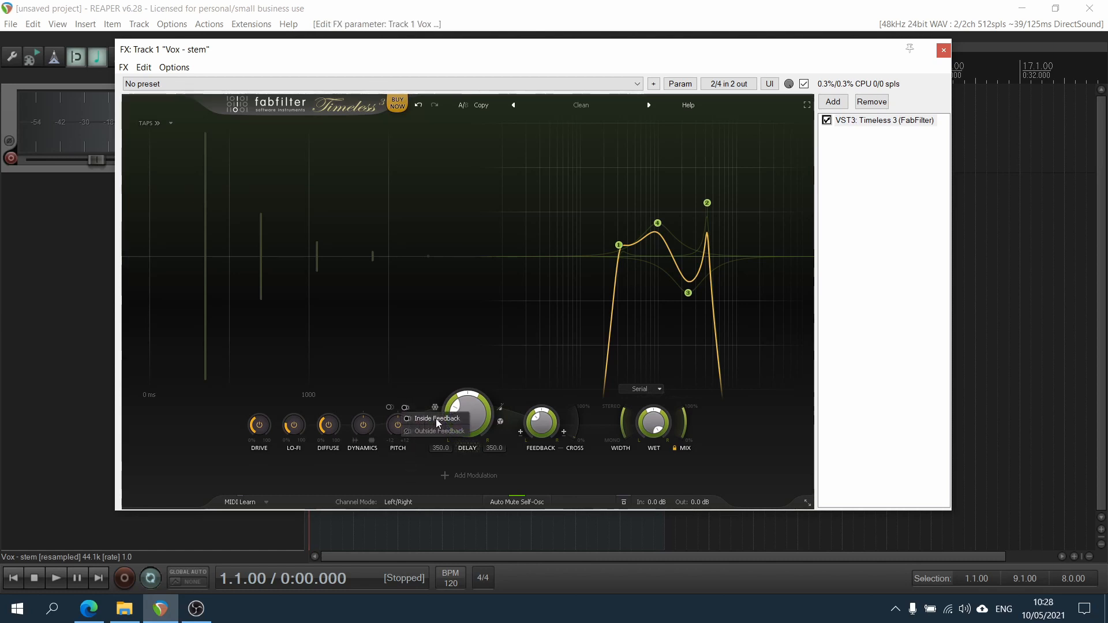
left_click(415, 432)
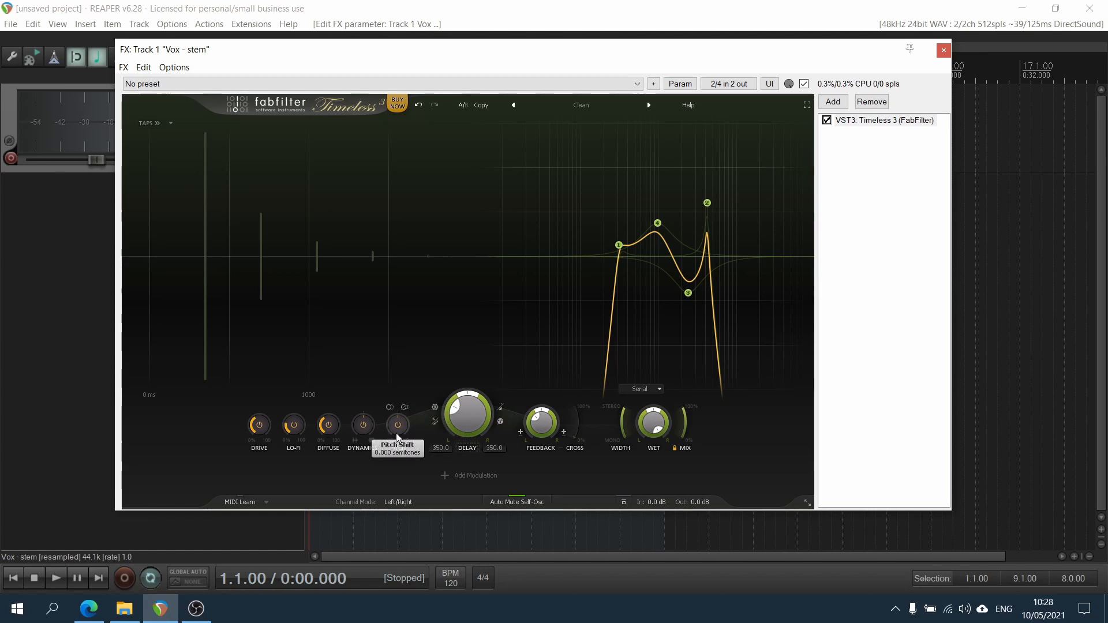
key("space")
left_click(397, 425)
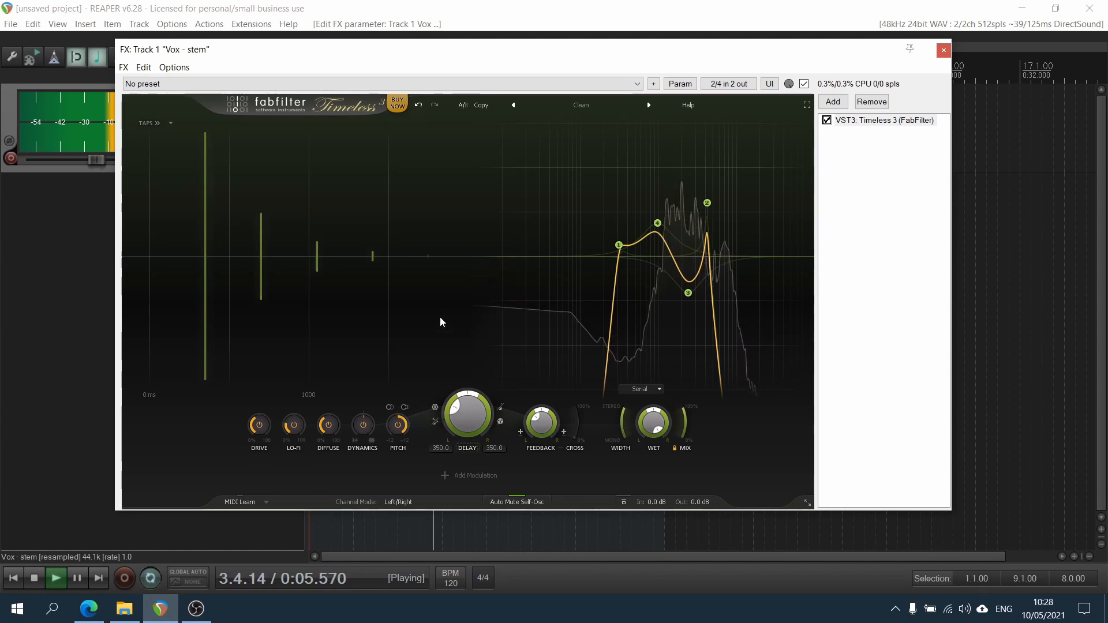
key("space")
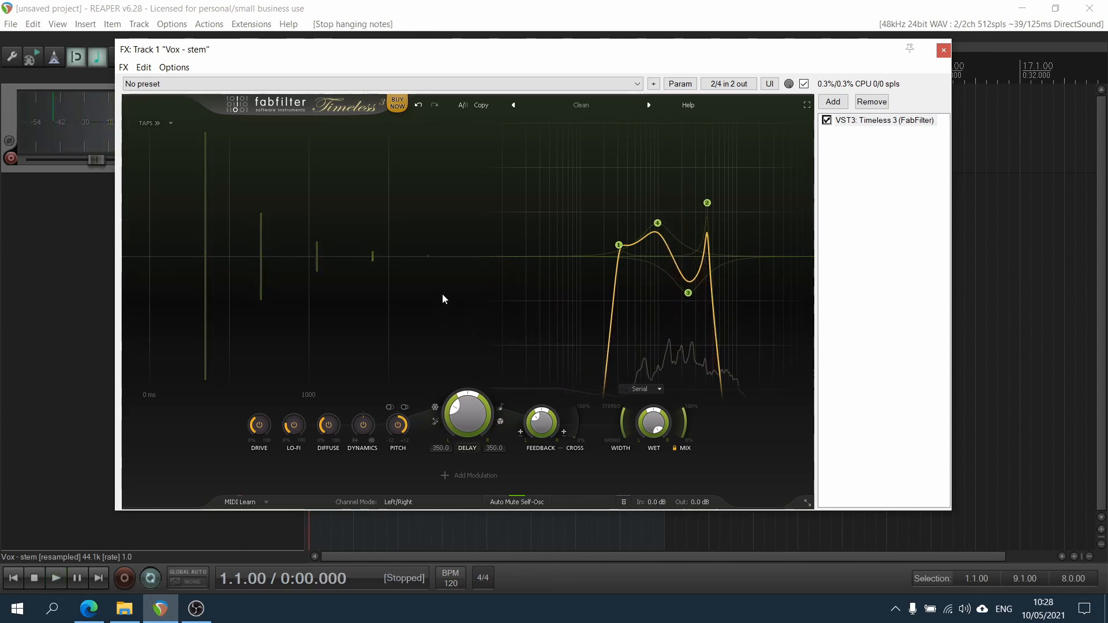
left_click(402, 408)
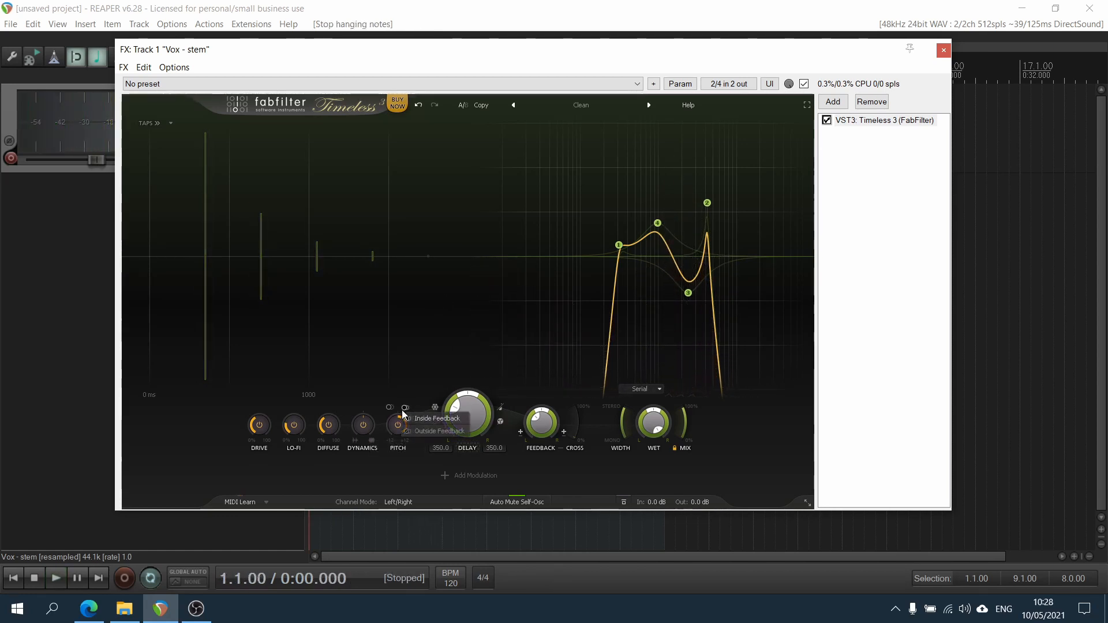
left_click(429, 432)
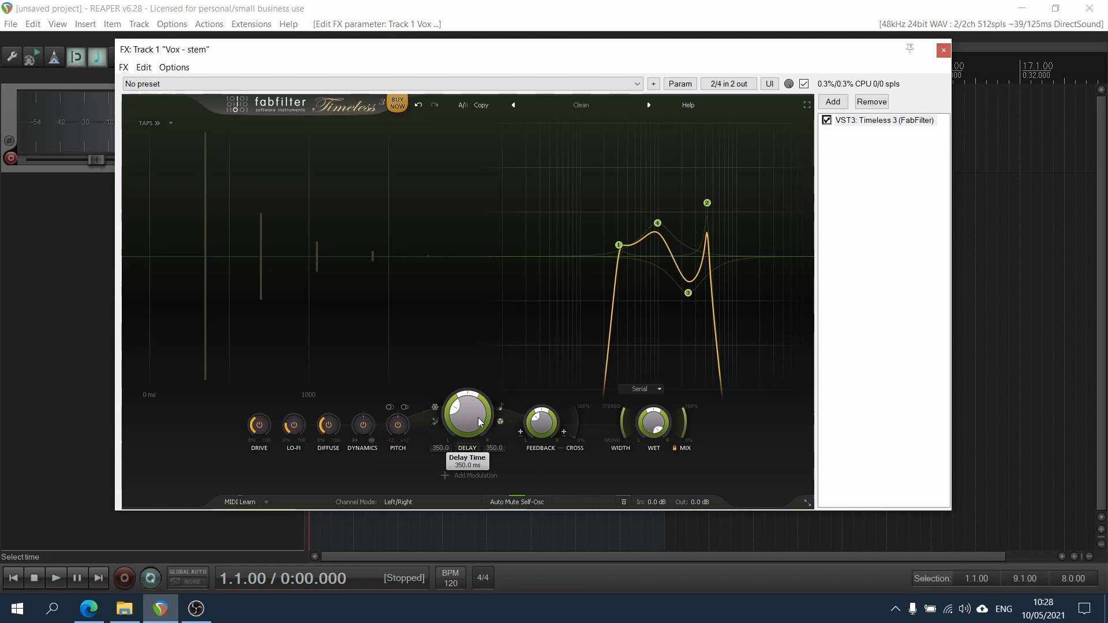
Step: Lower the free delay time, and sync the delay to the project tempo, trying 1/2 Note before choosing 1/4 Note
mouse_move(462, 413)
left_mouse_down()
mouse_move(470, 363)
mouse_move(465, 434)
left_mouse_up()
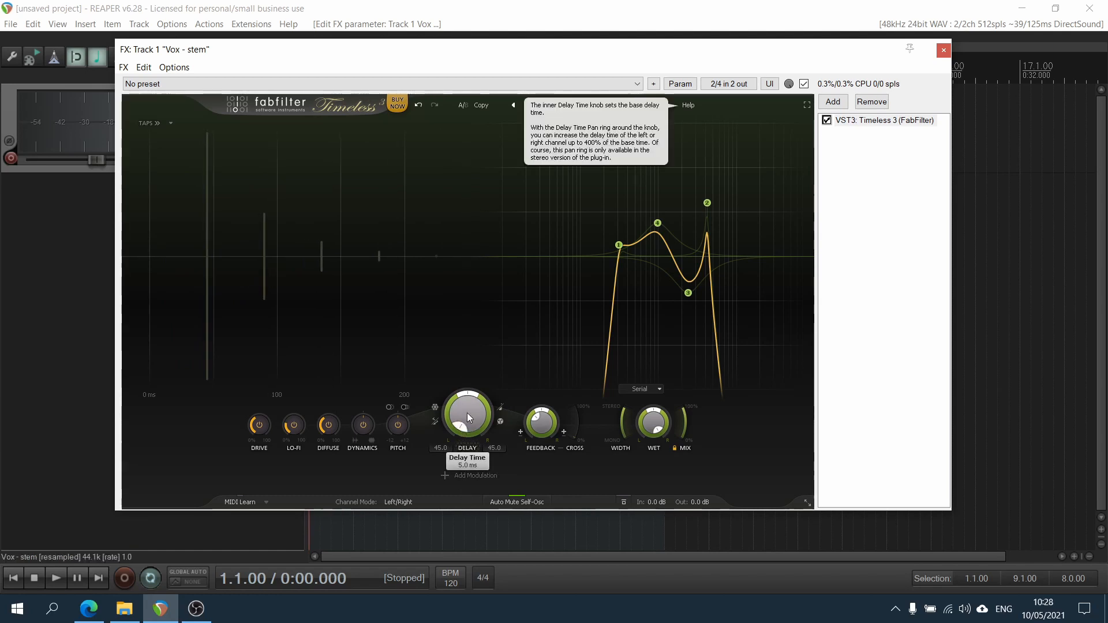
left_click(500, 411)
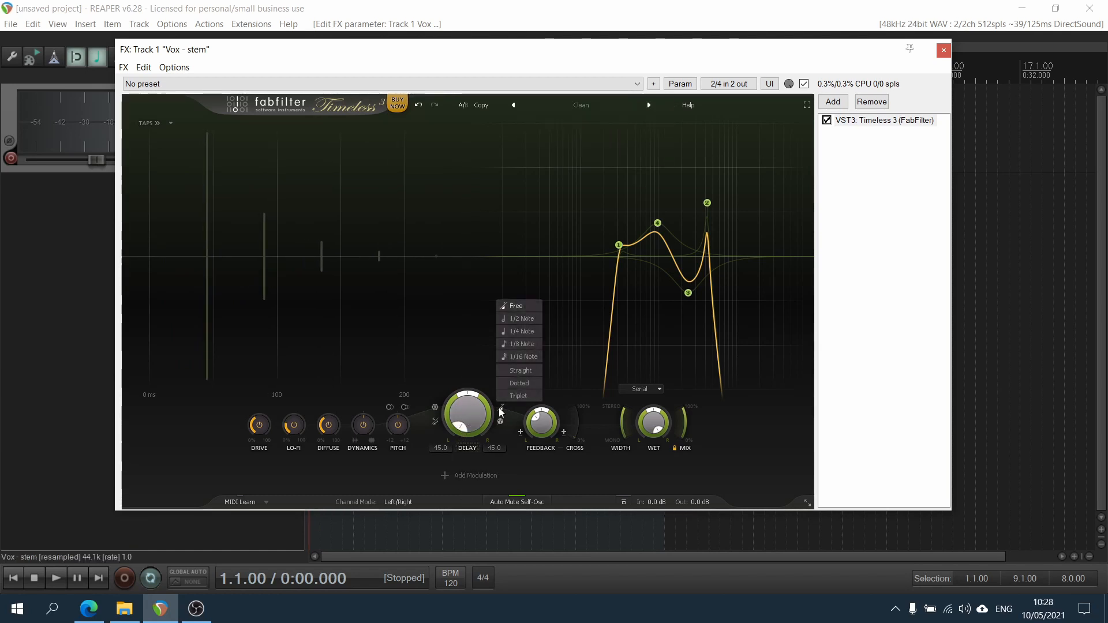
left_click(529, 315)
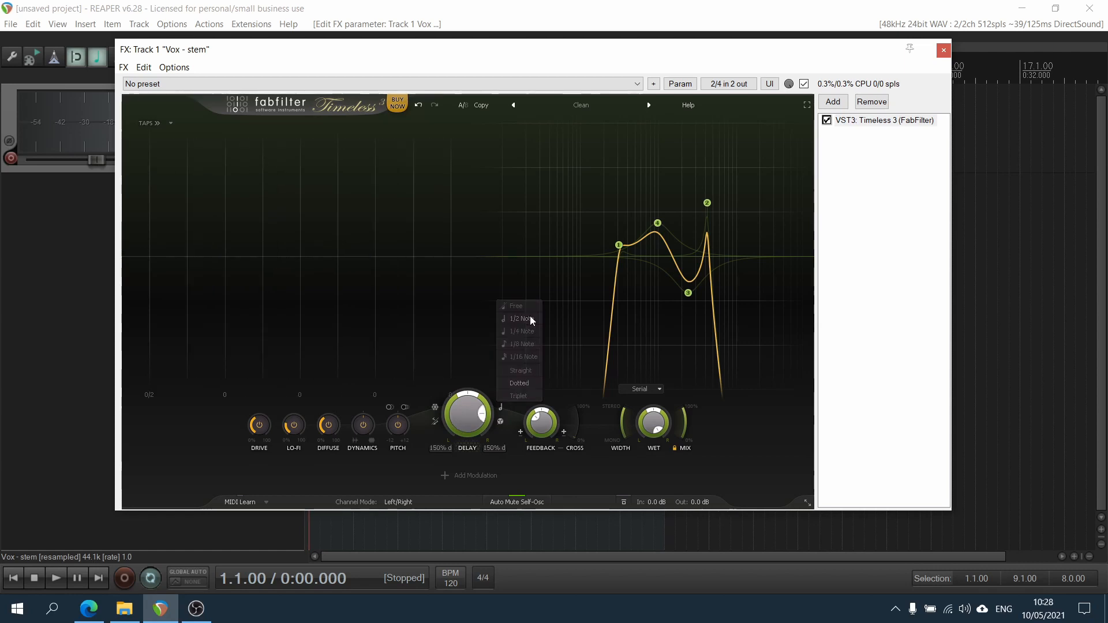
left_click(500, 410)
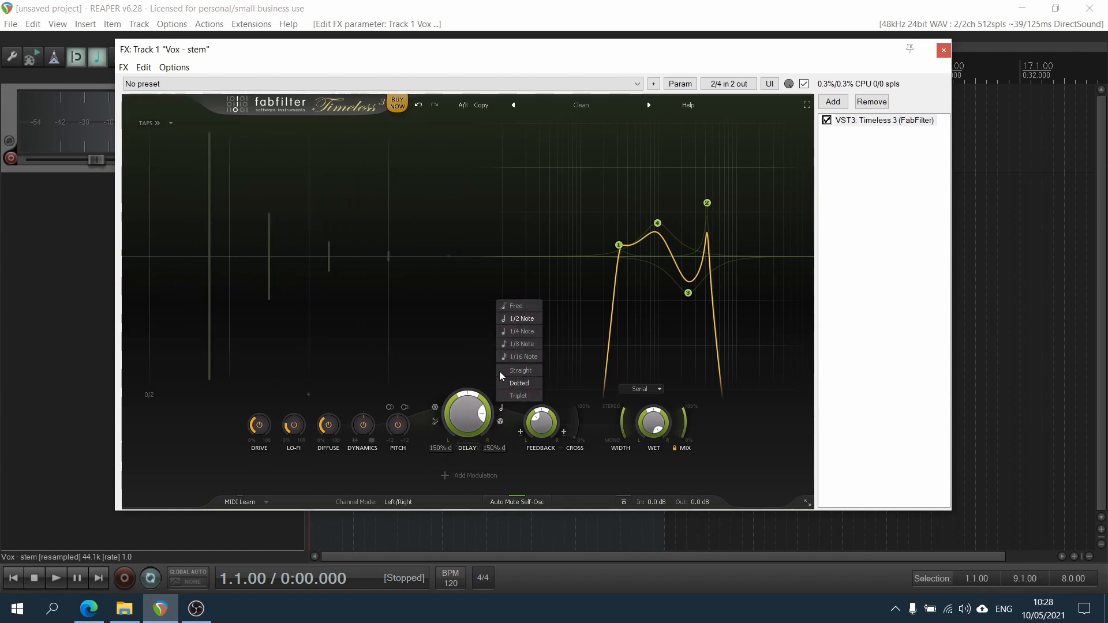
left_click(524, 335)
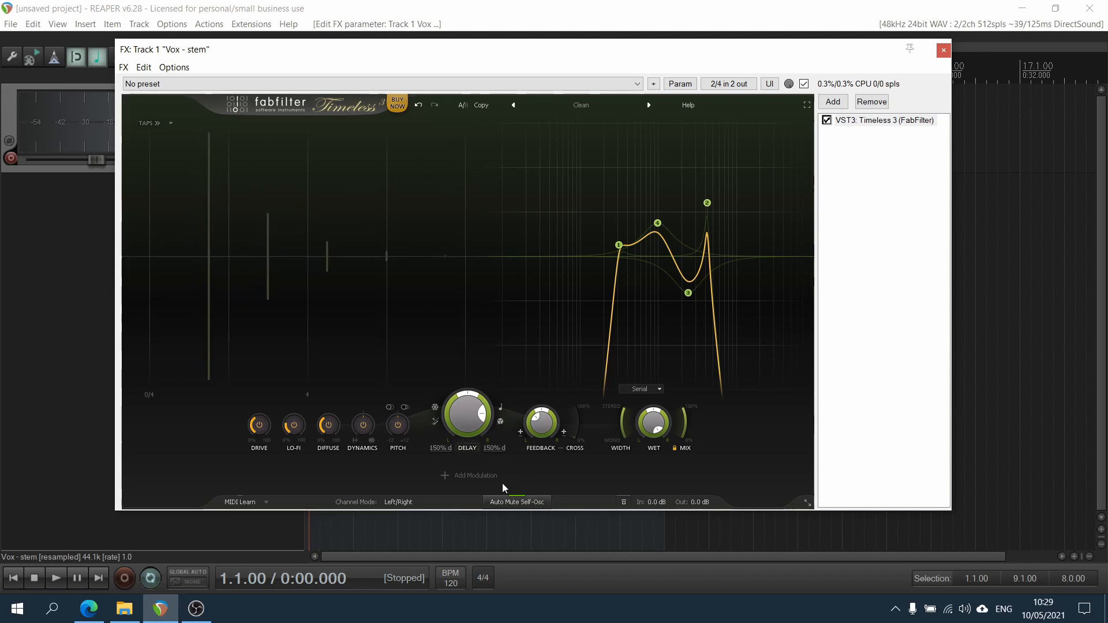
Step: Audition the tempo-synced delay on the vocal and lower the mix to 35.1%
key("space")
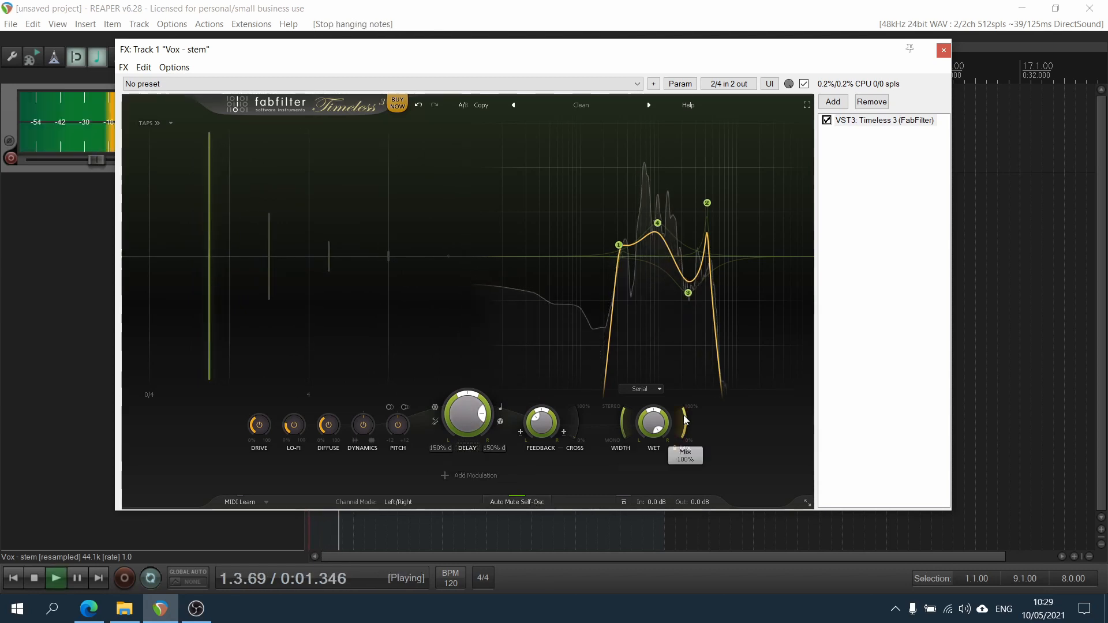
left_click_drag(685, 423, 671, 497)
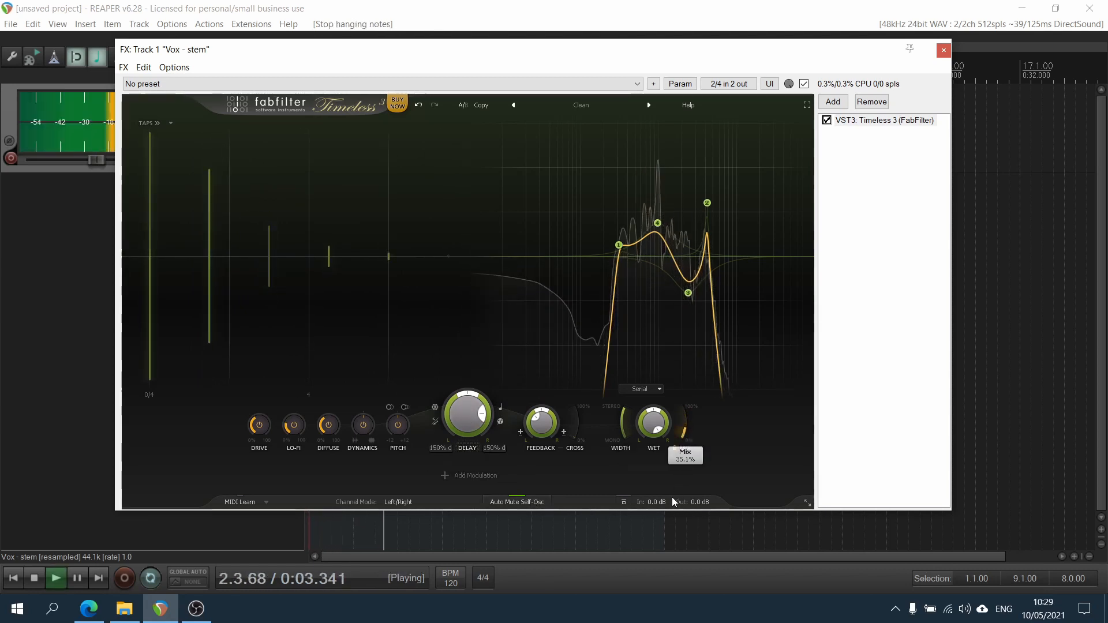
key("space")
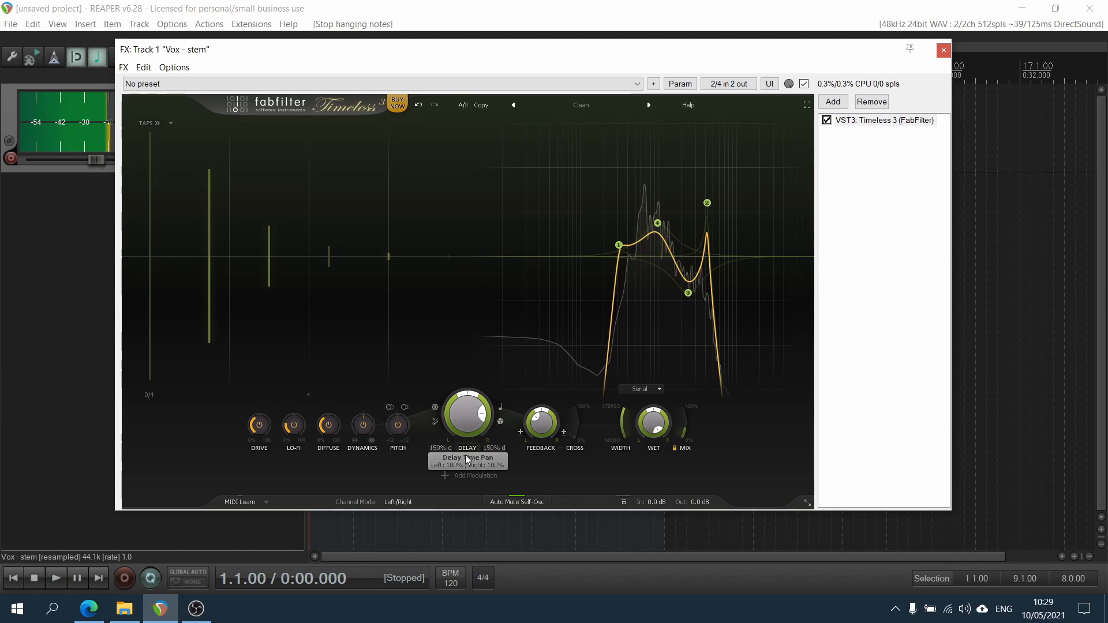
Step: Reset the Delay Offset to 100% and audition the straight quarter-note delay
left_click(466, 414, "ctrl")
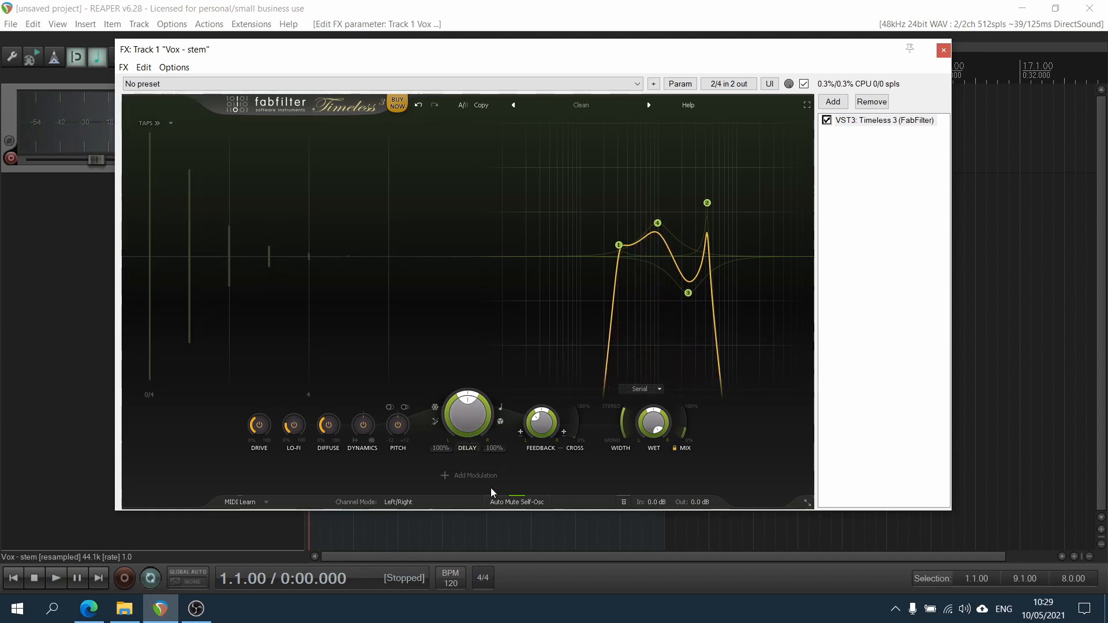
key("space")
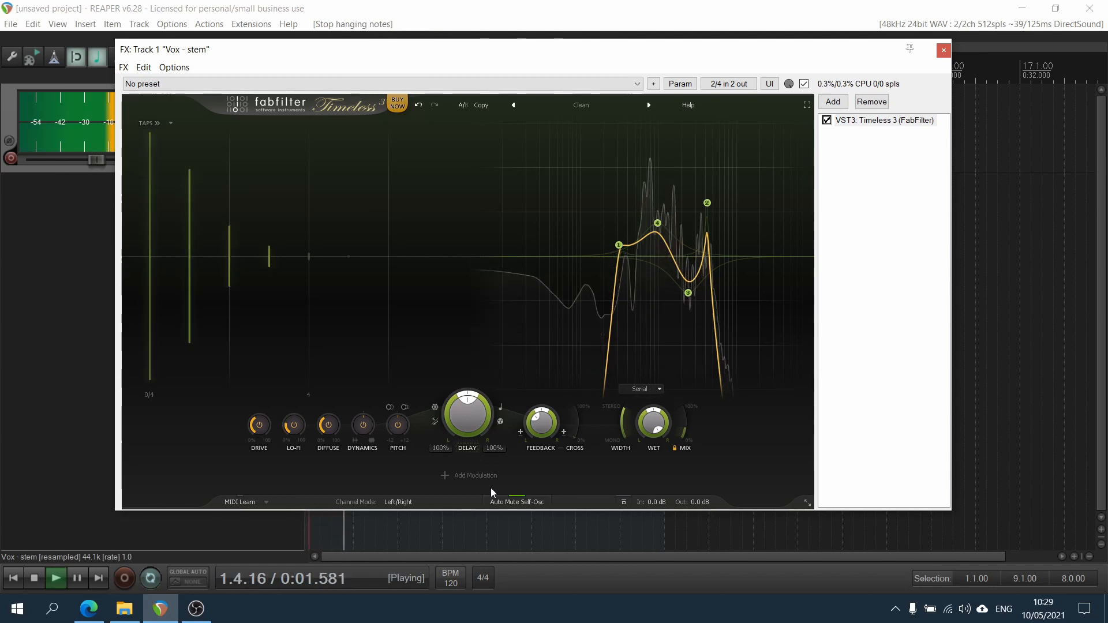
key("space")
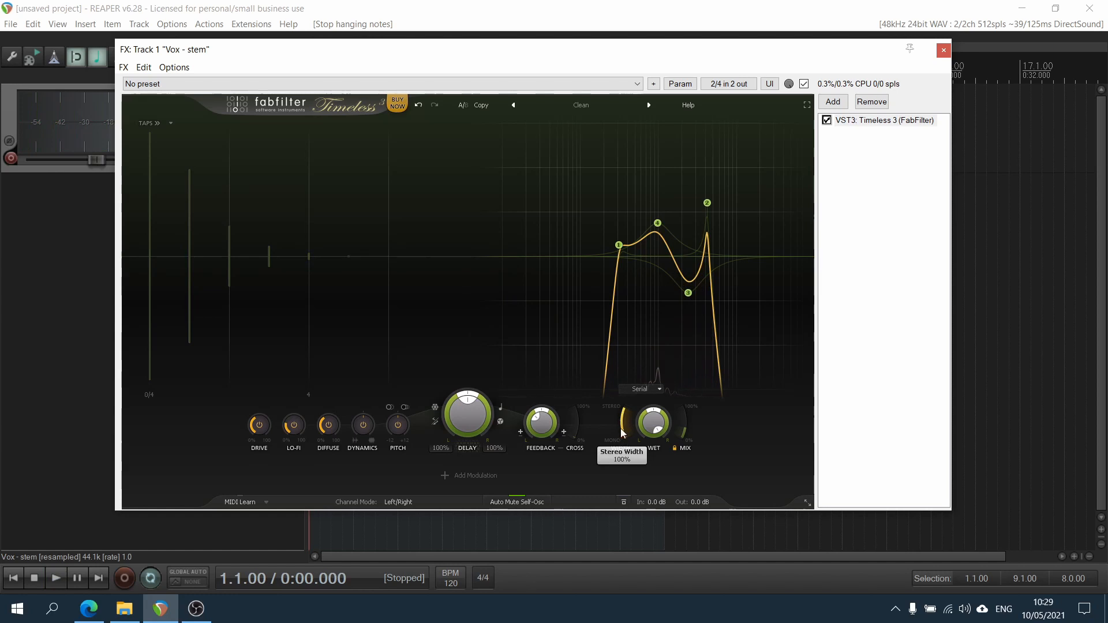
Step: Reduce Stereo Width to 0%, audition the mono delay, and compare it with the width at 100%
left_click_drag(624, 412, 626, 441)
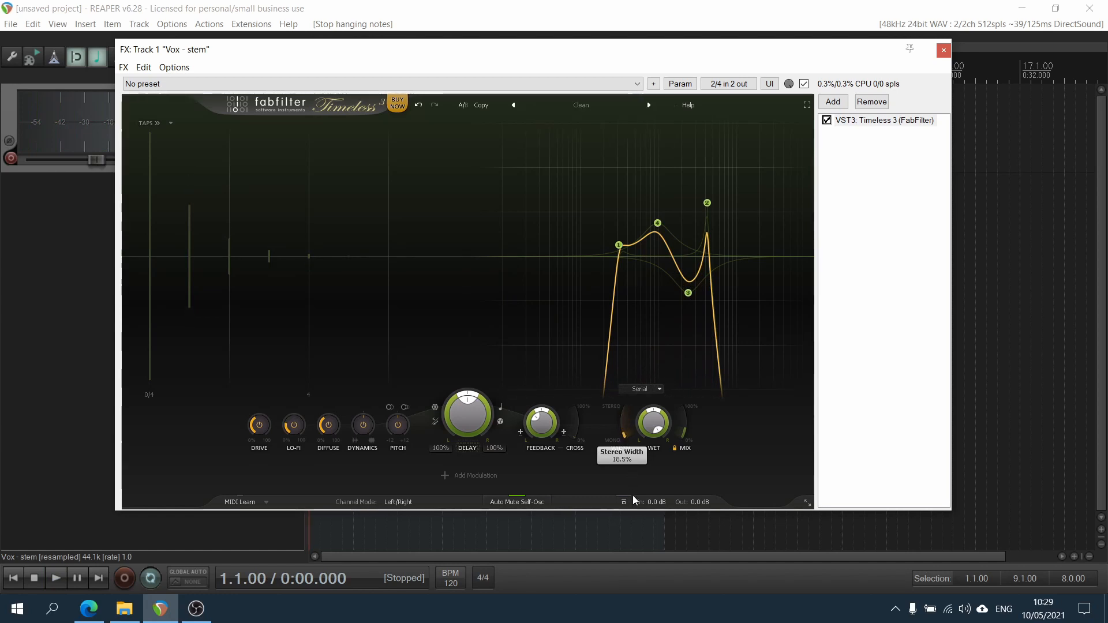
left_click_drag(633, 496, 653, 551)
key("space")
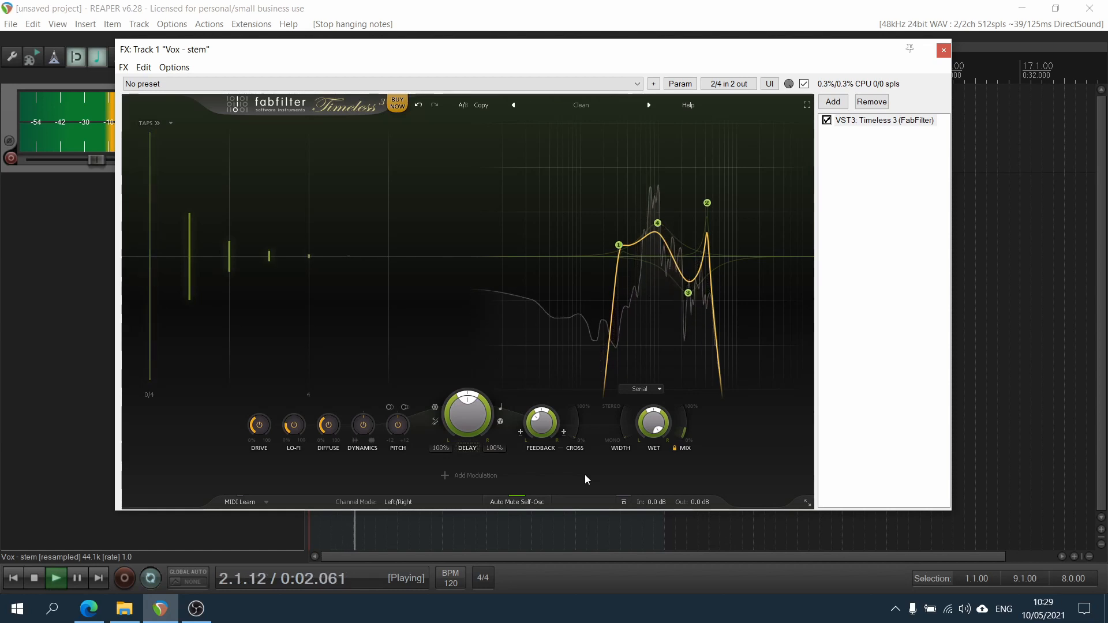
key("space")
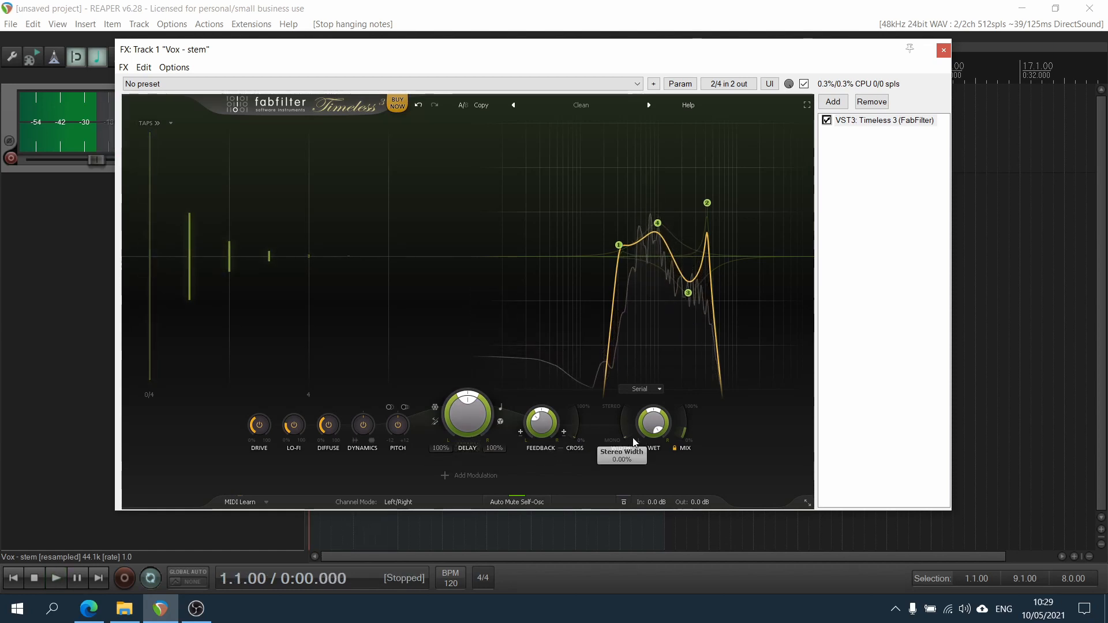
key("space")
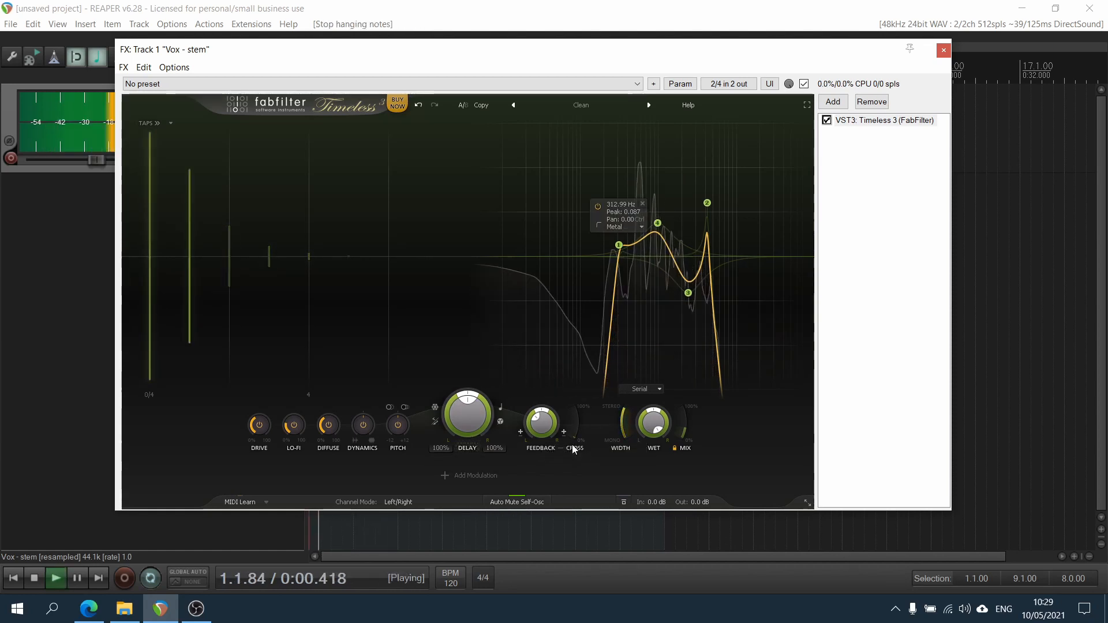
key("space")
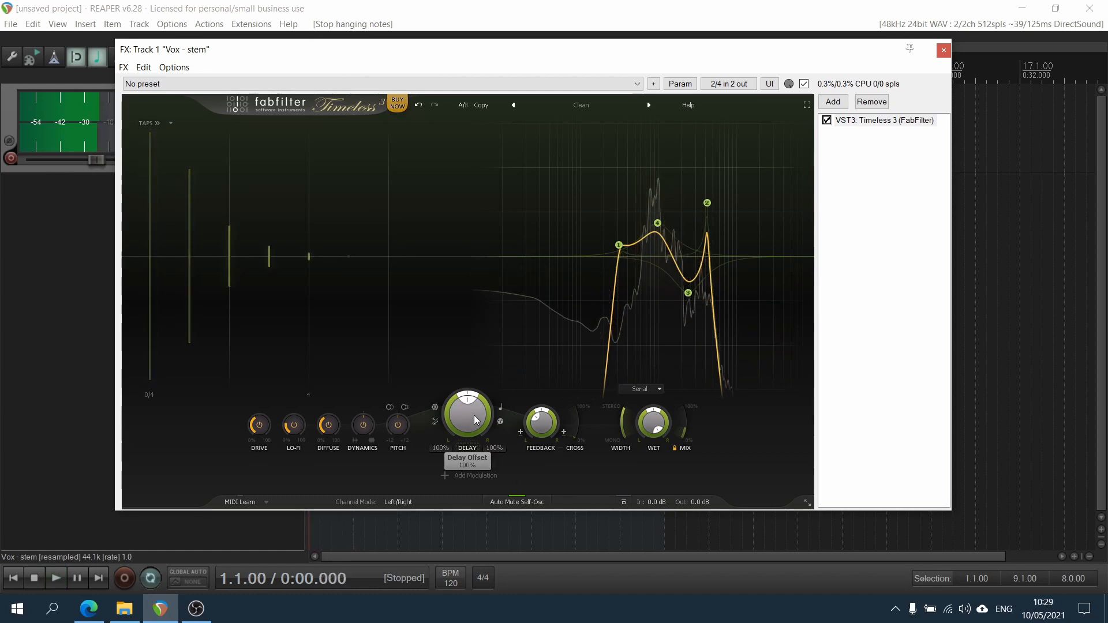
Step: Raise the Delay Offset to 107% for both channels and play the vocal
left_click_drag(465, 417, 467, 400)
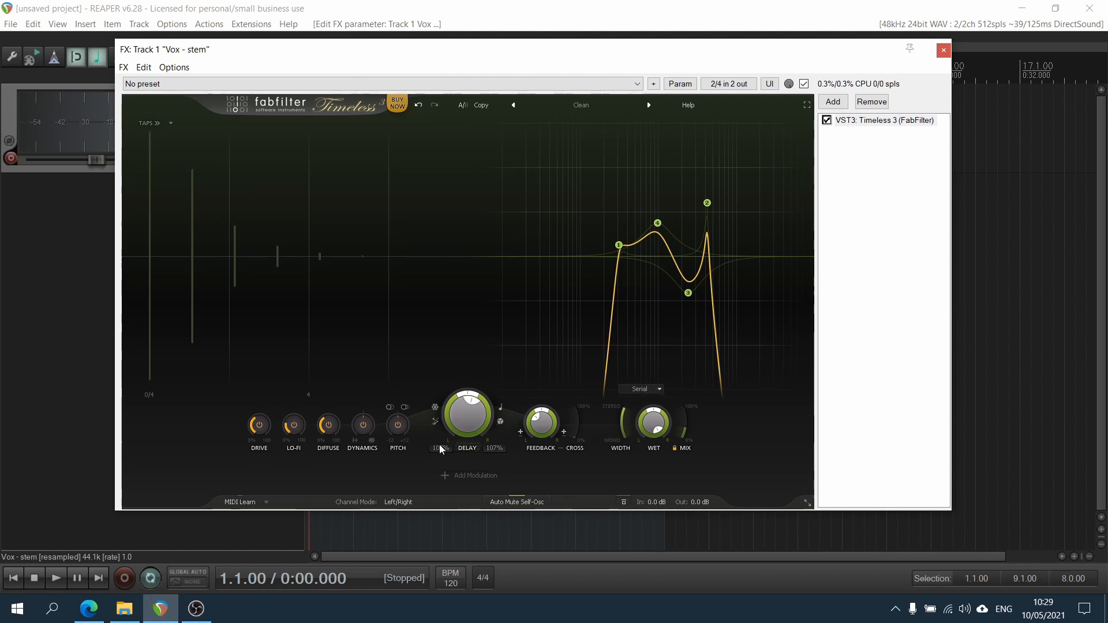
key("space")
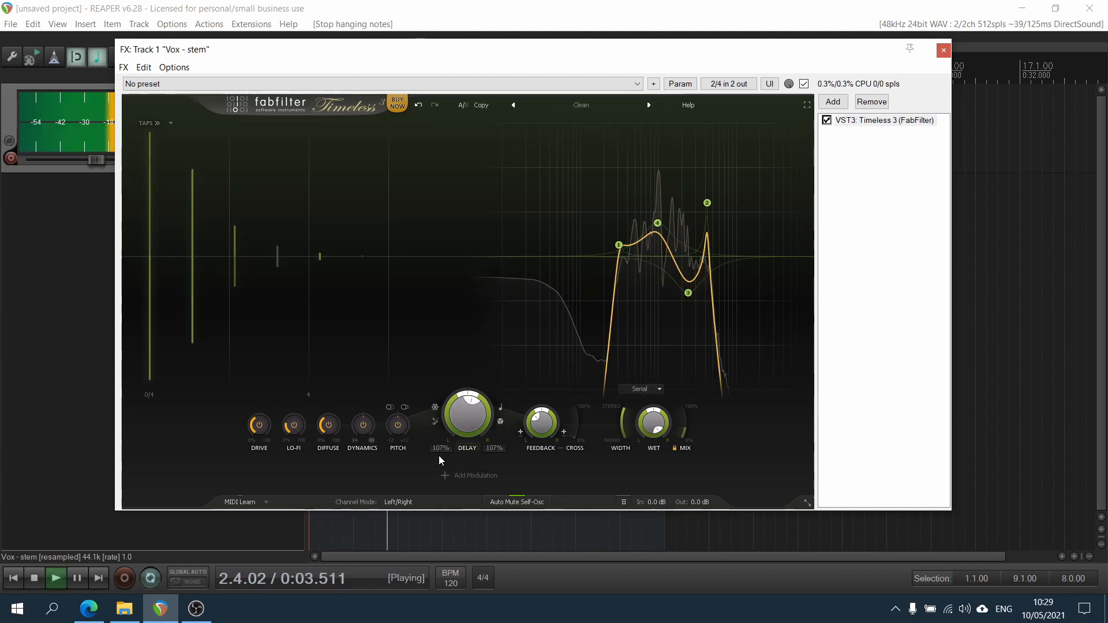
mouse_move(455, 413)
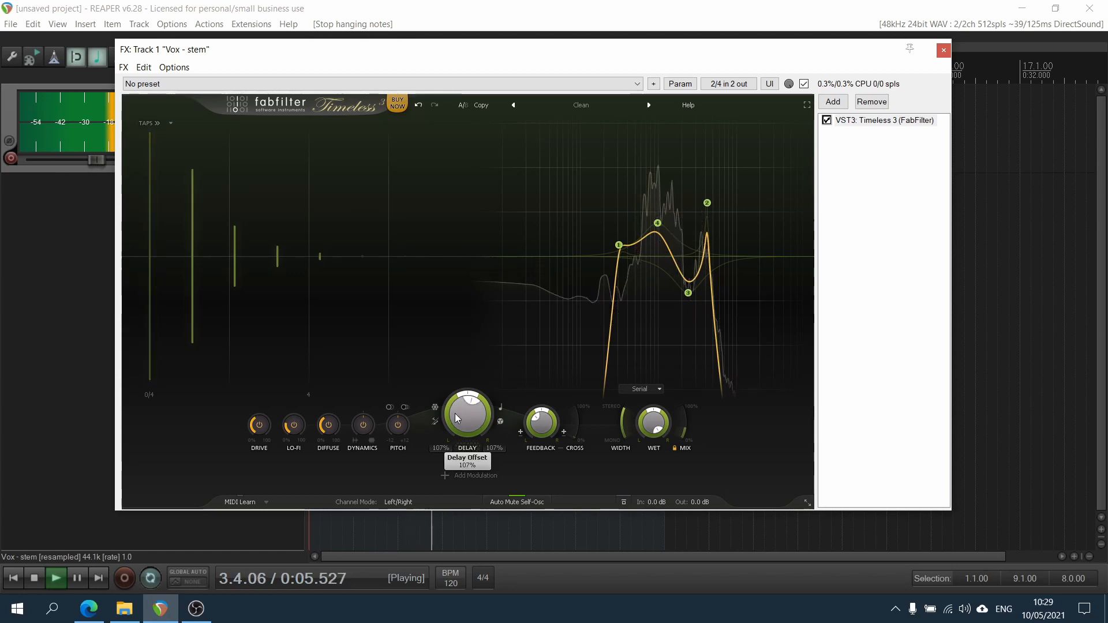
Step: Lower only the left channel's delay offset to 96%, fine-tune it to 97%, and audition the stereo spread
left_click_drag(444, 448, 442, 467)
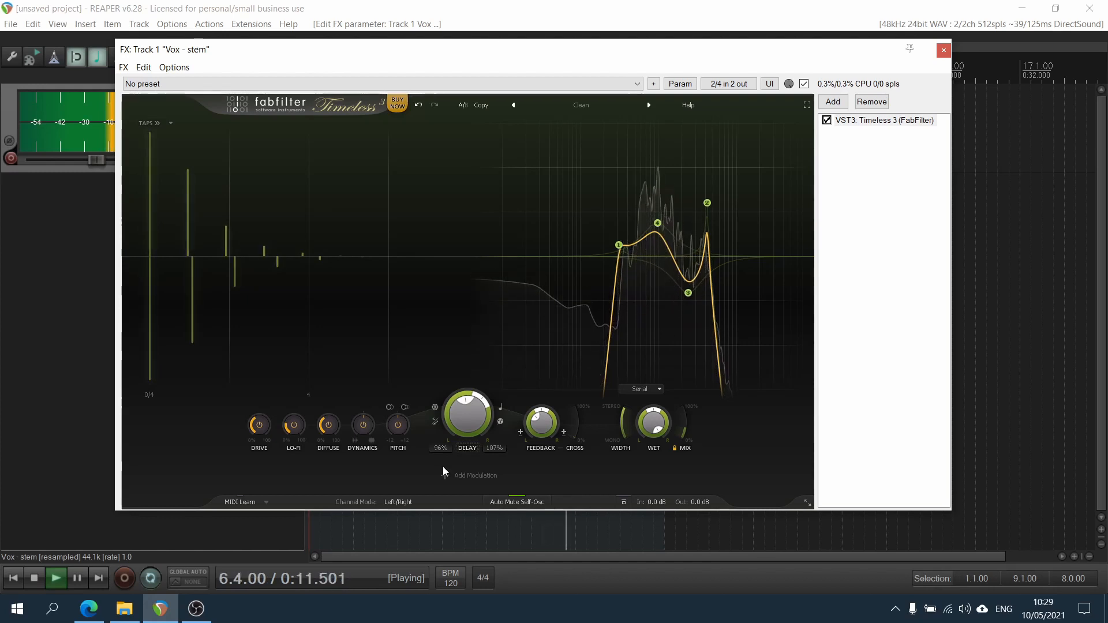
key("space")
mouse_move(442, 466)
left_mouse_down()
mouse_move(441, 431)
mouse_move(438, 475)
mouse_move(443, 430)
mouse_move(442, 449)
left_mouse_up()
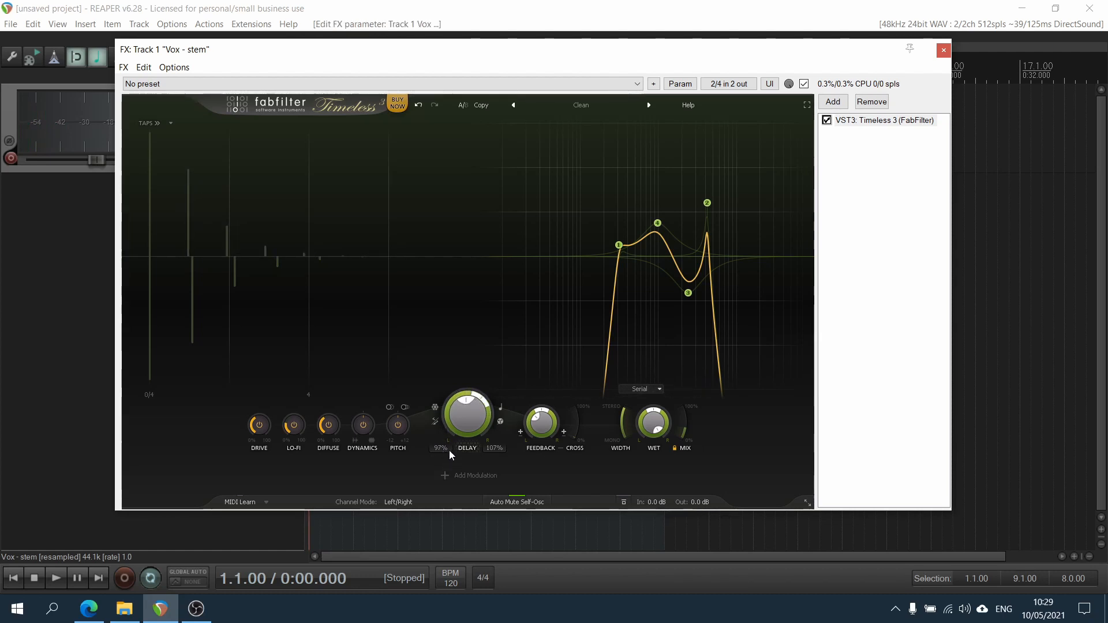
key("space")
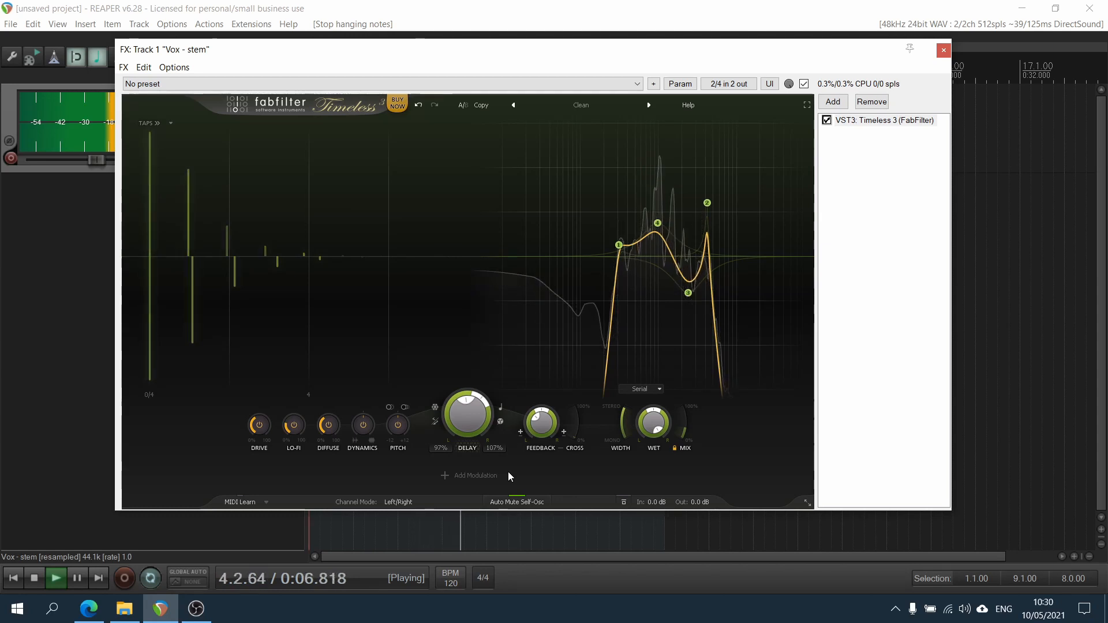
key("space")
Step: Set the delay to Ping Pong L-R and play the vocal
left_click(434, 422)
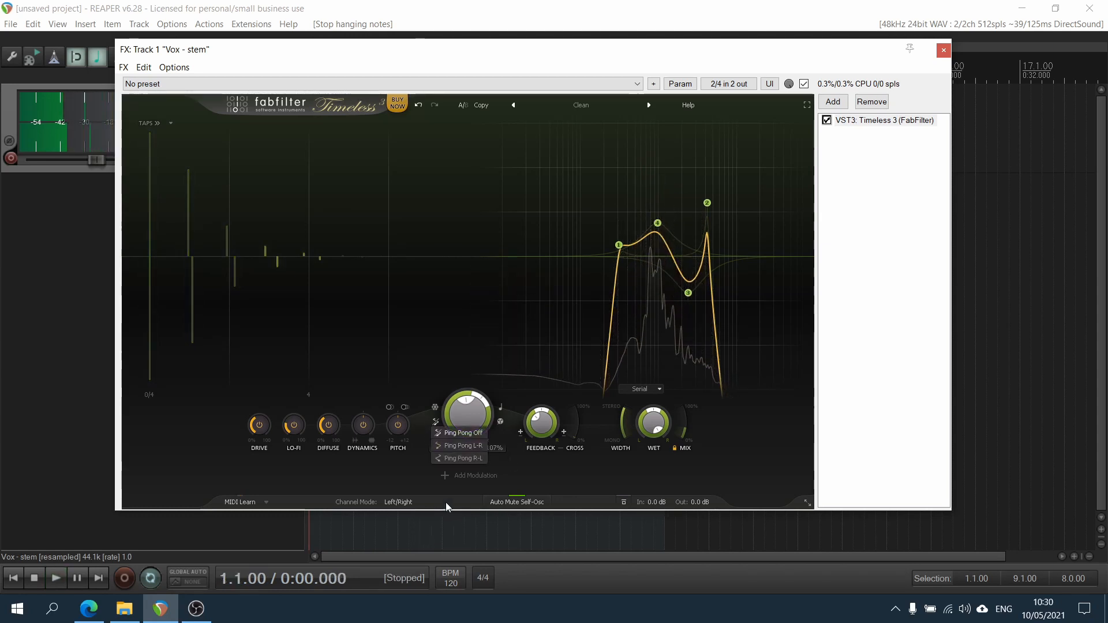
left_click(468, 448)
key("space")
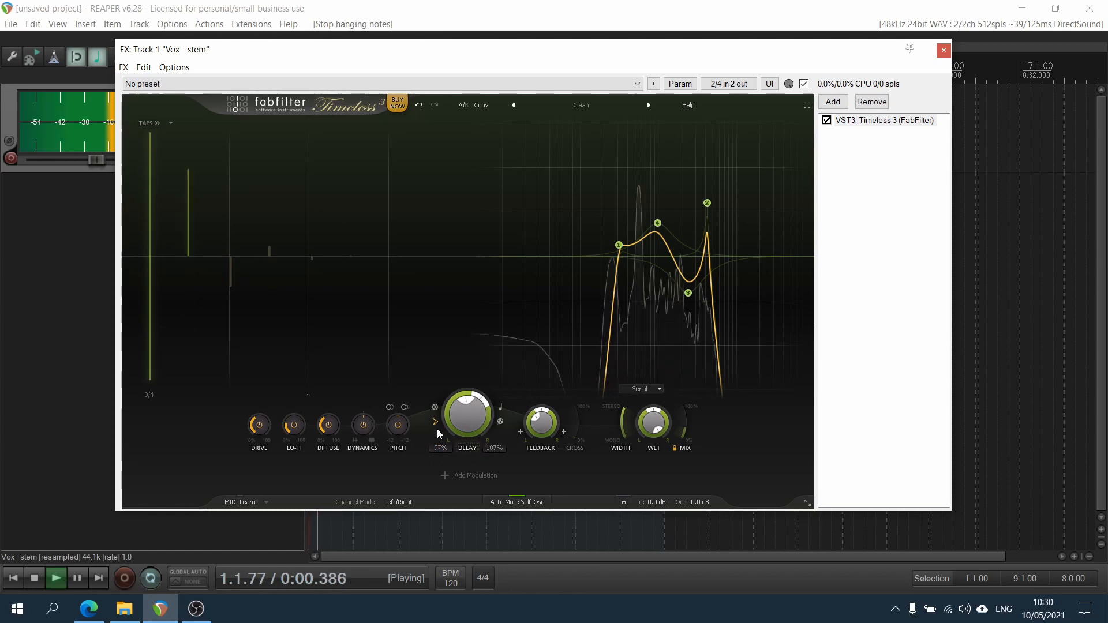
Step: Switch the delay to Ping Pong R-L and audition the vocal from the start
left_click(434, 425)
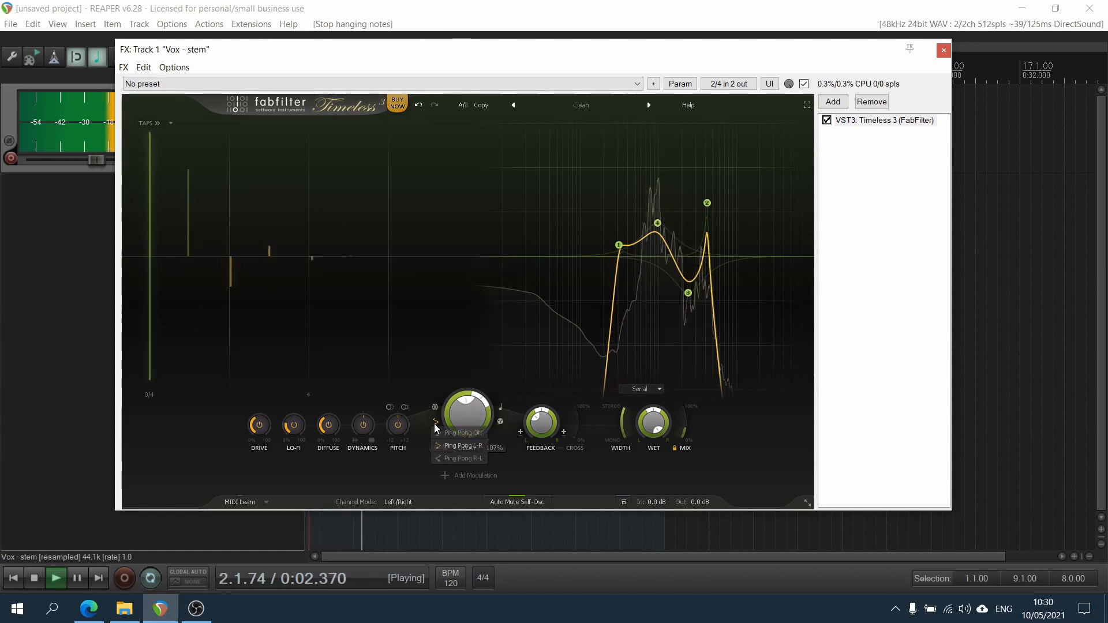
left_click(445, 456)
key("space")
key("space")
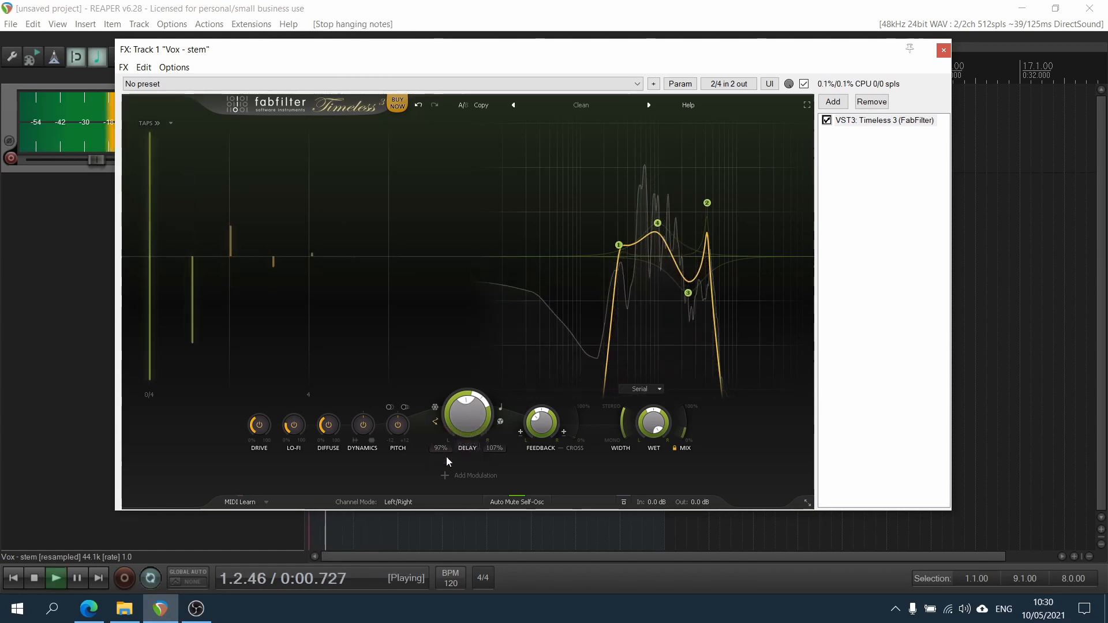
key("space")
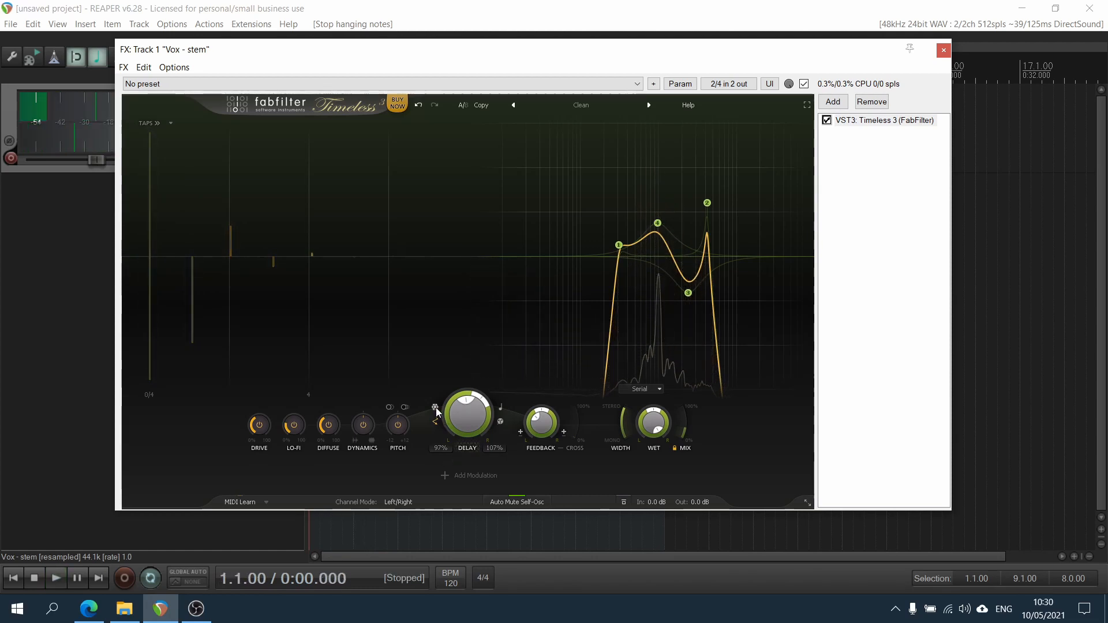
Step: Turn Delay Freeze on and off during vocal playback, and toggle the delay mode beside the Delay knob back and forth
mouse_move(436, 411)
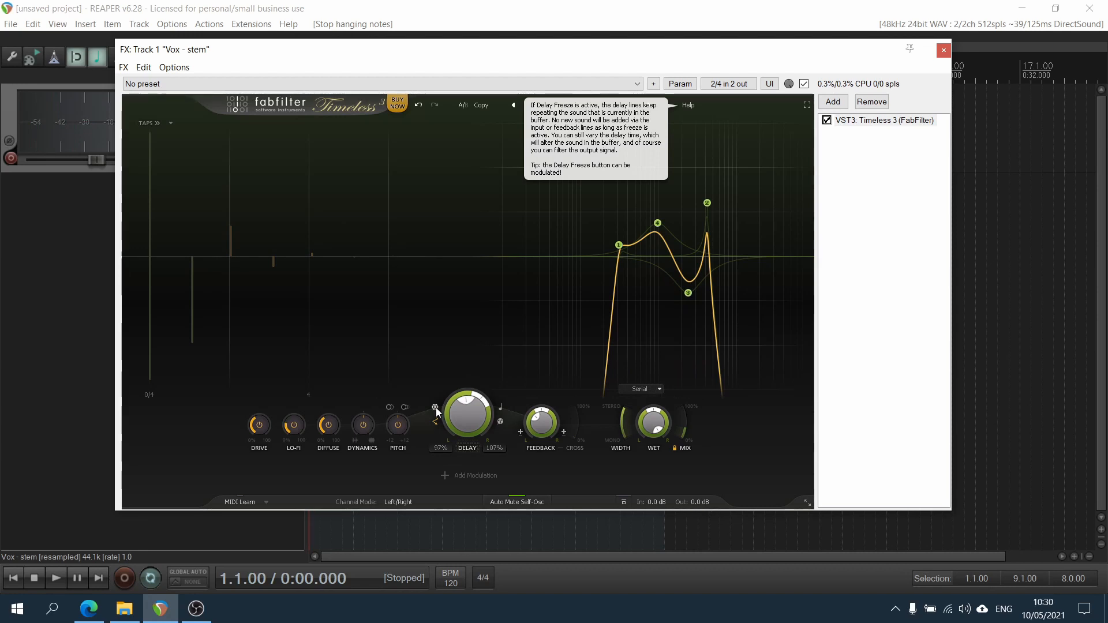
key("space")
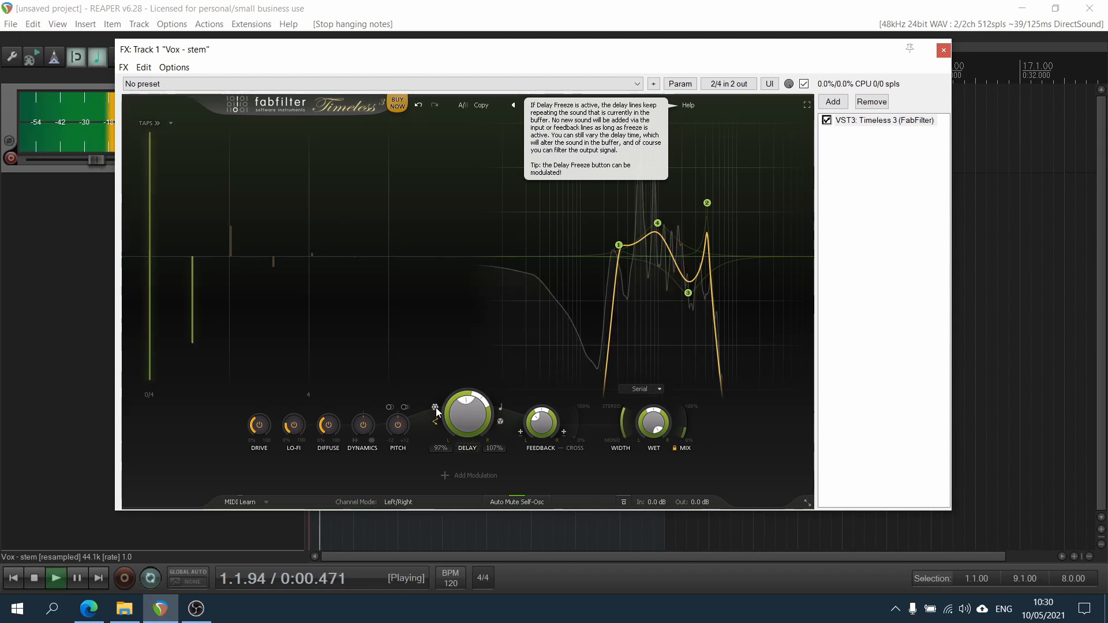
left_click(435, 408)
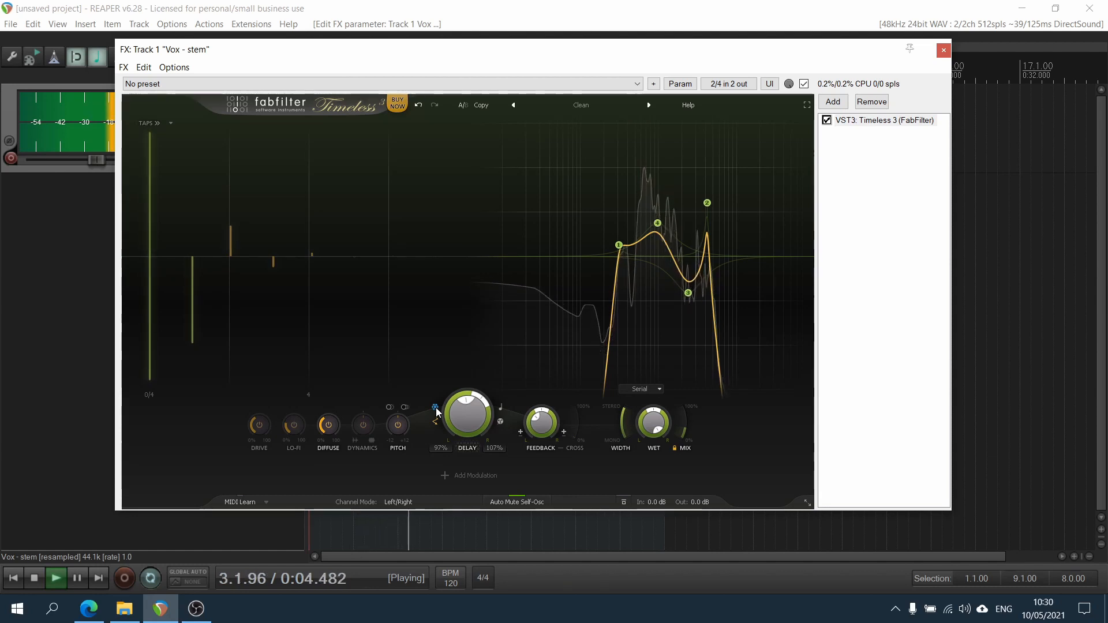
left_click(436, 408)
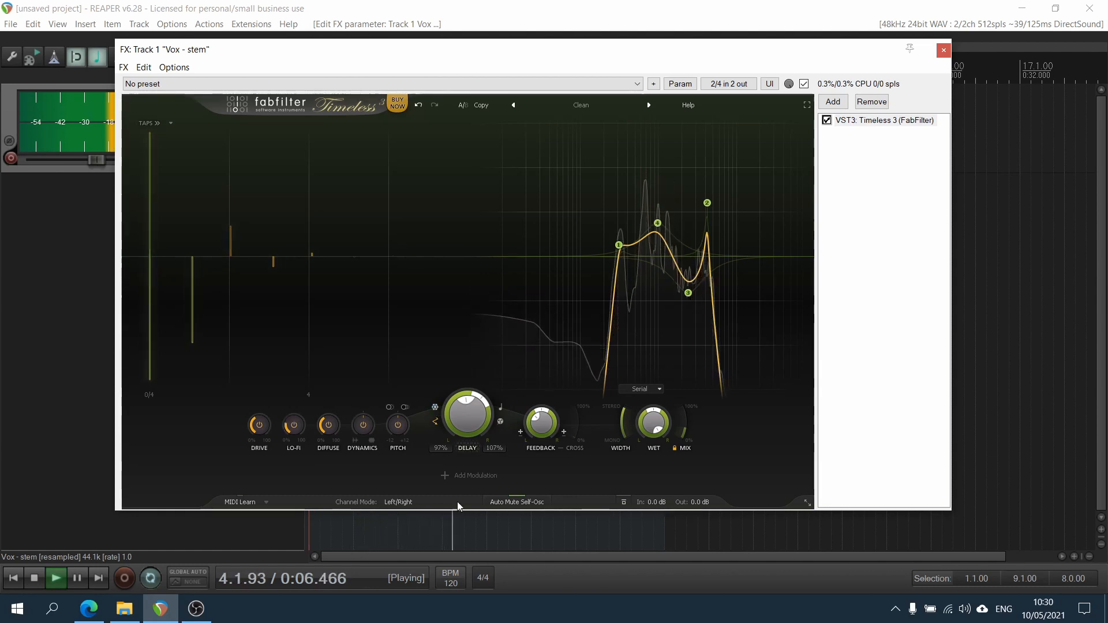
key("space")
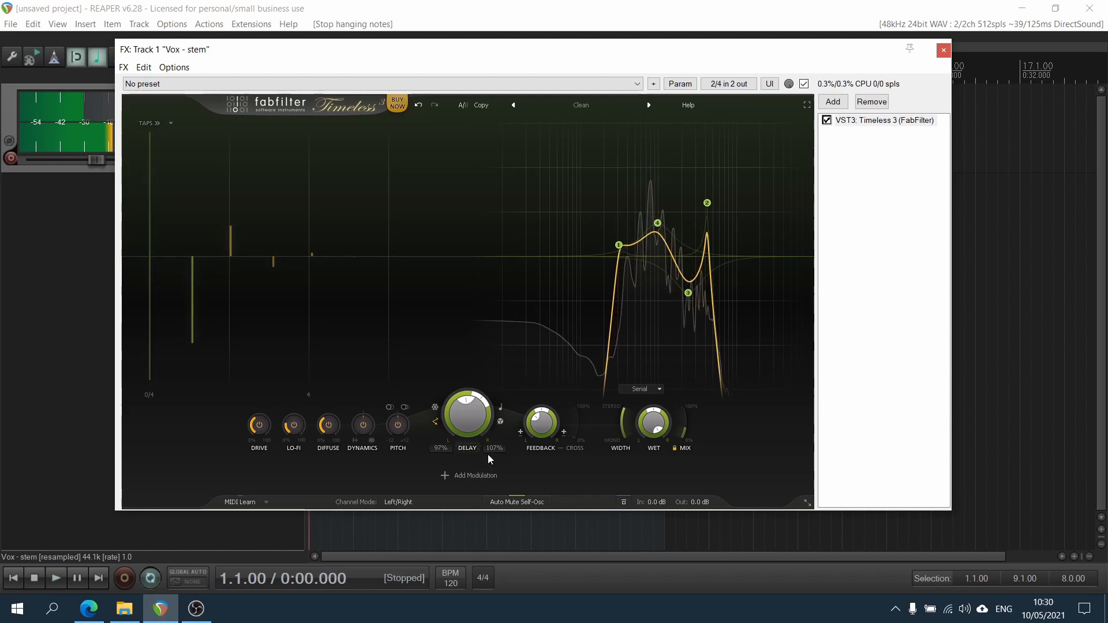
left_click(501, 421)
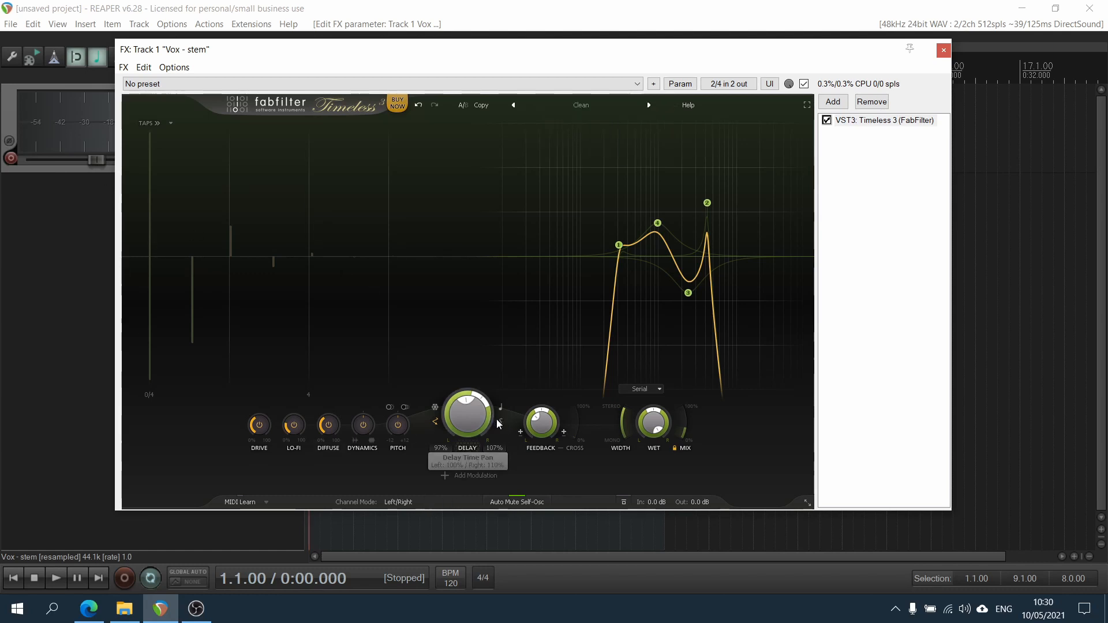
left_click(500, 421)
Step: Raise Feedback far up for long repeats, play the vocal, and bring Feedback back down to a short decay
mouse_move(547, 434)
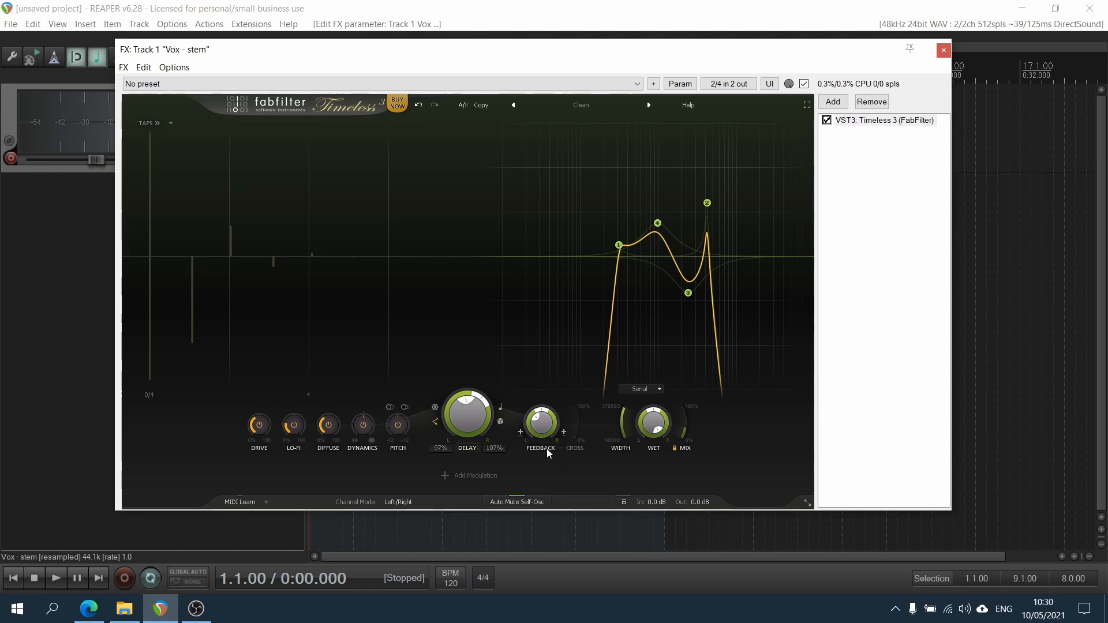
left_click_drag(543, 427, 518, 333)
mouse_move(493, 503)
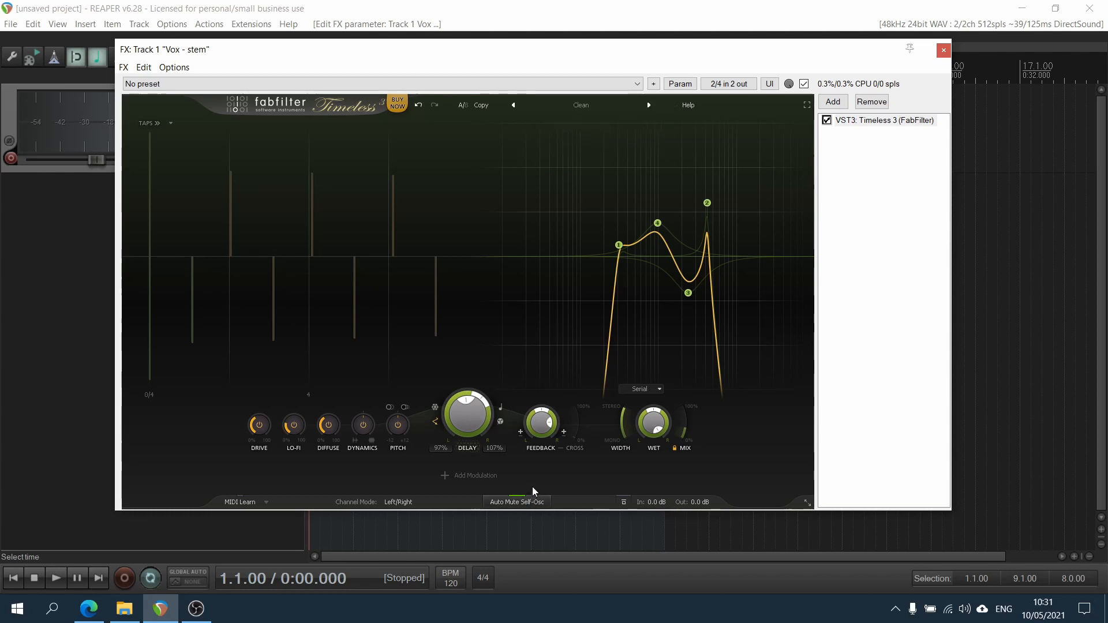
key("space")
left_click_drag(539, 437, 524, 477)
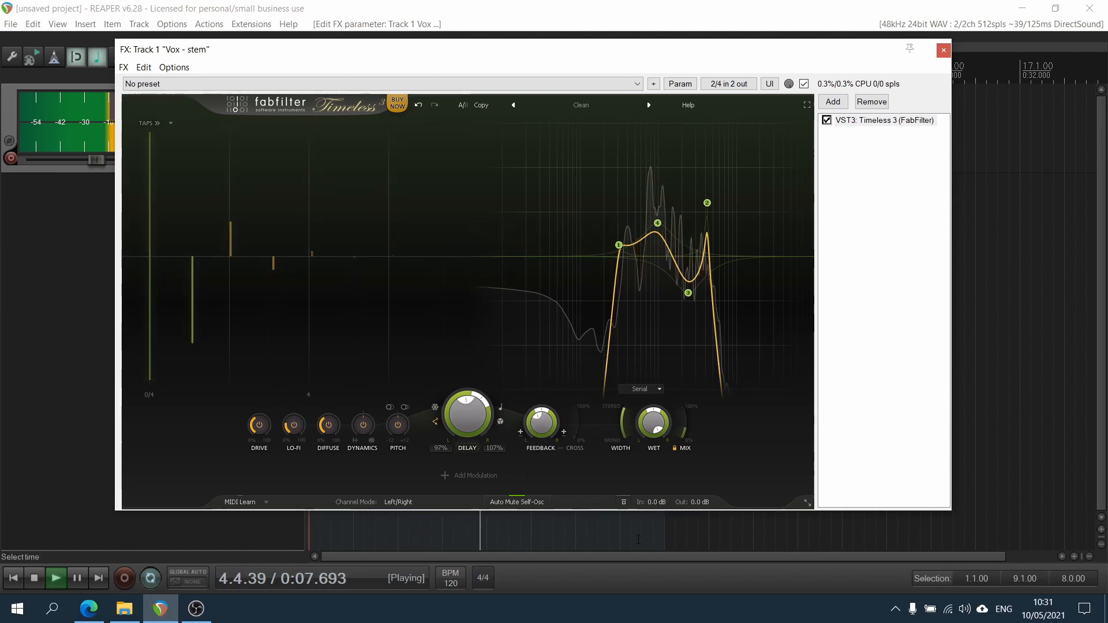
key("space")
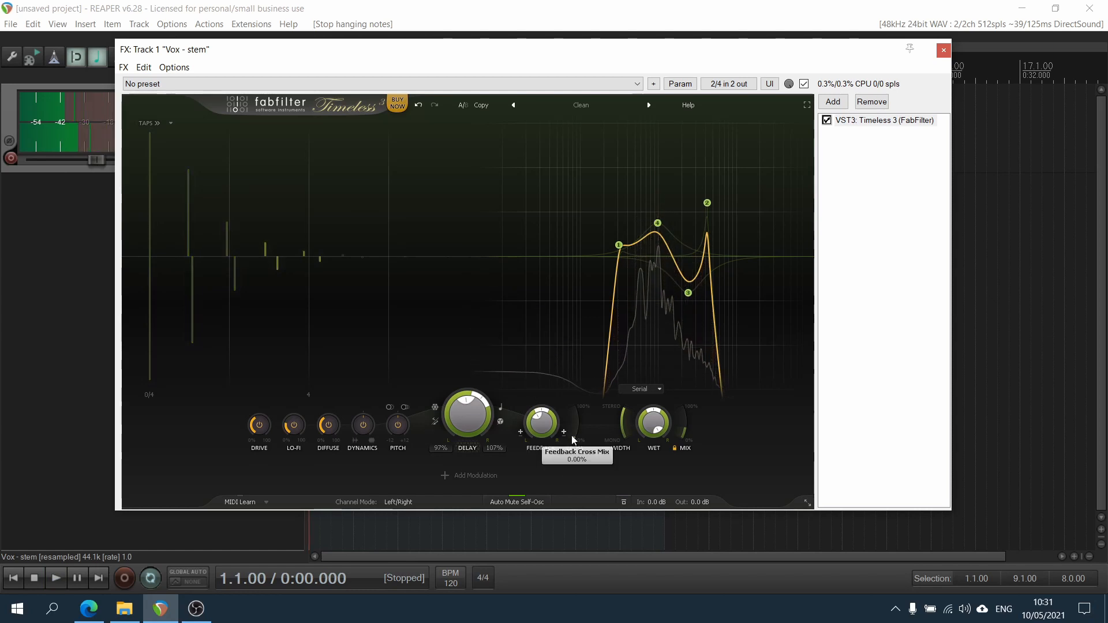
Step: With ping pong off, raise Feedback Cross Mix to 39.5%, audition the vocal, and return the cross mix to 0%
left_click_drag(572, 435, 548, 318)
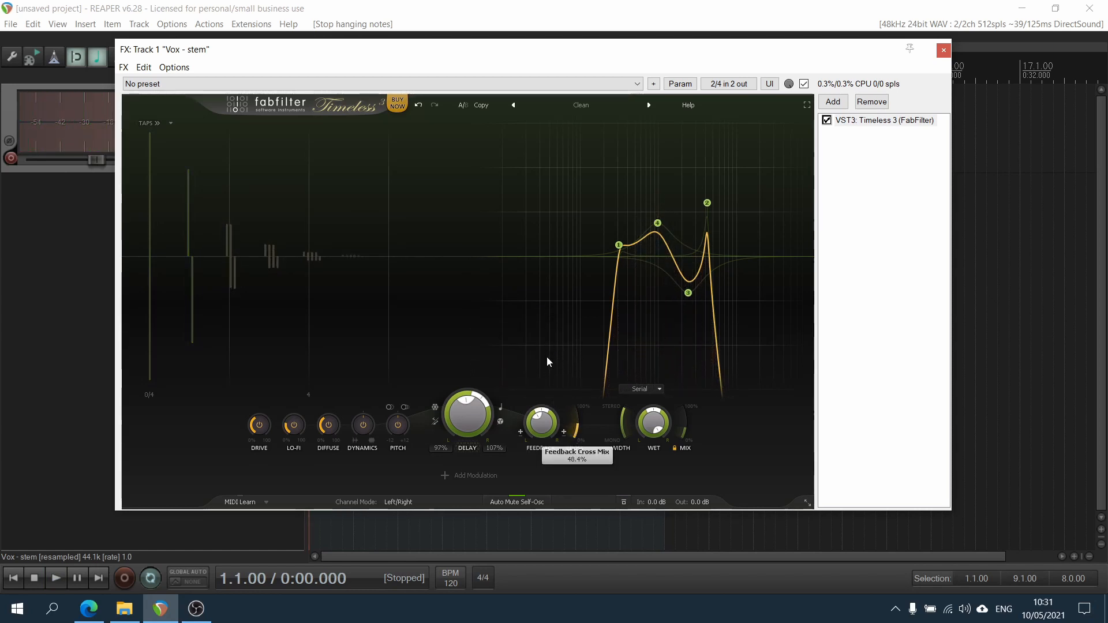
left_click_drag(547, 362, 546, 359)
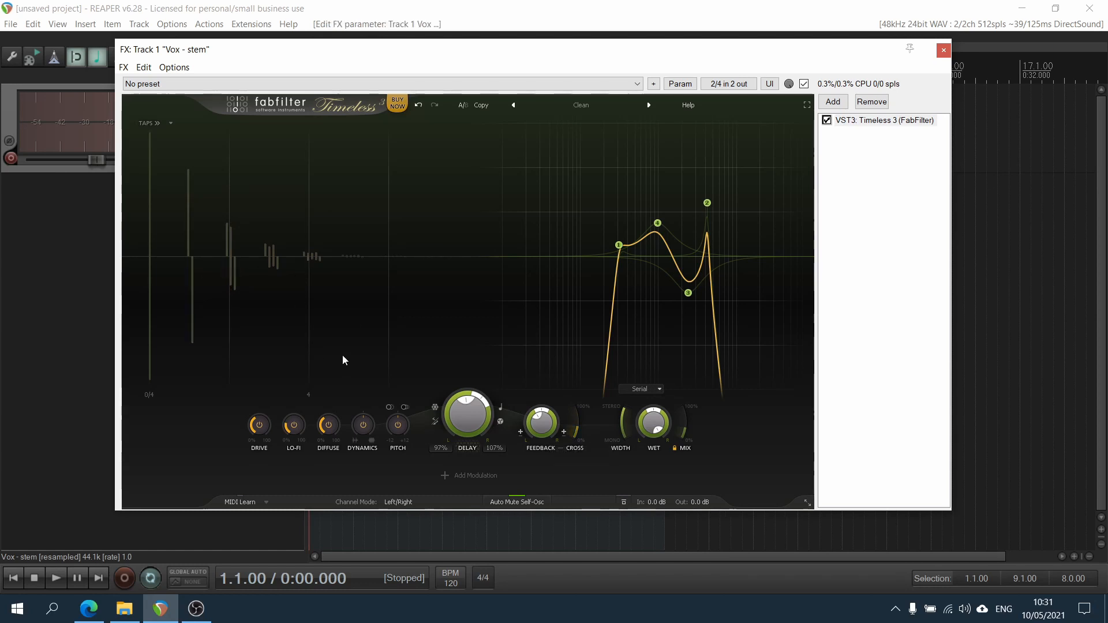
key("space")
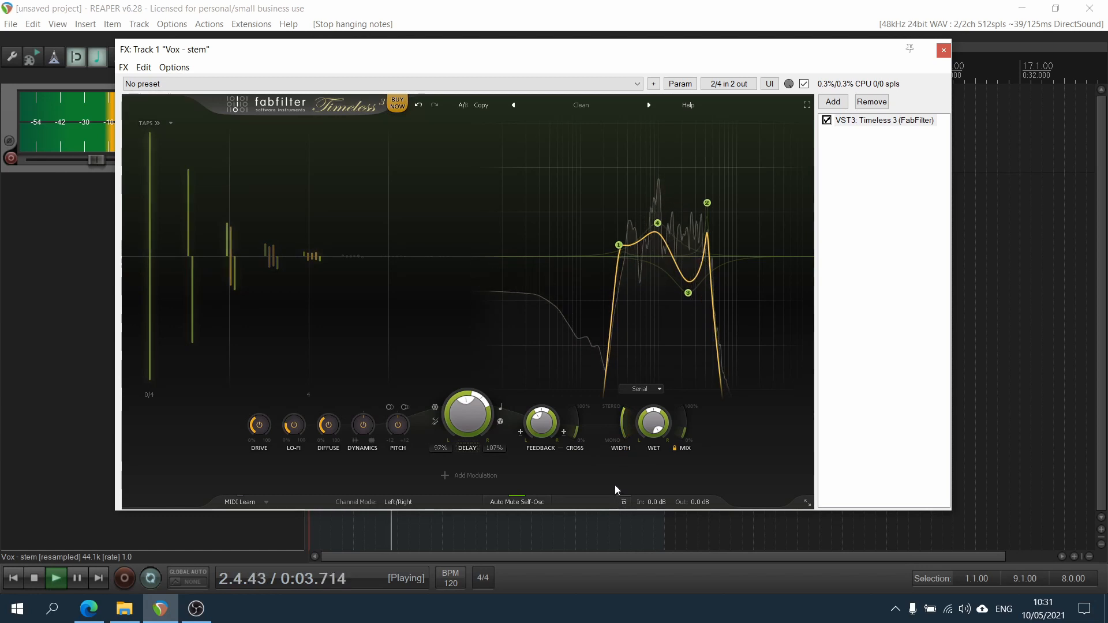
key("space")
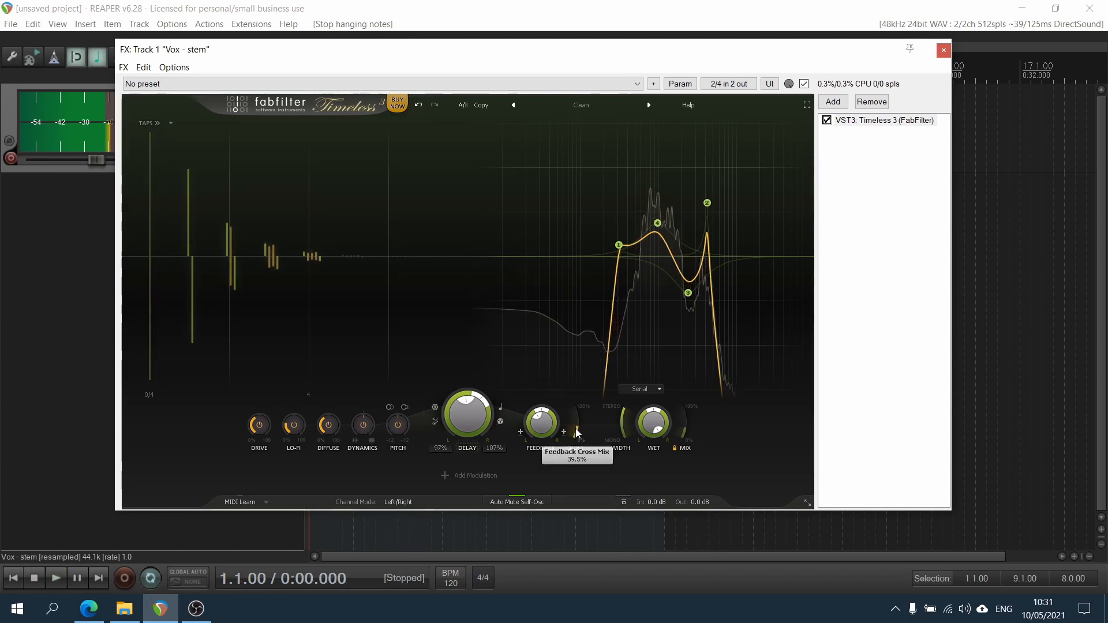
left_click_drag(576, 429, 559, 479)
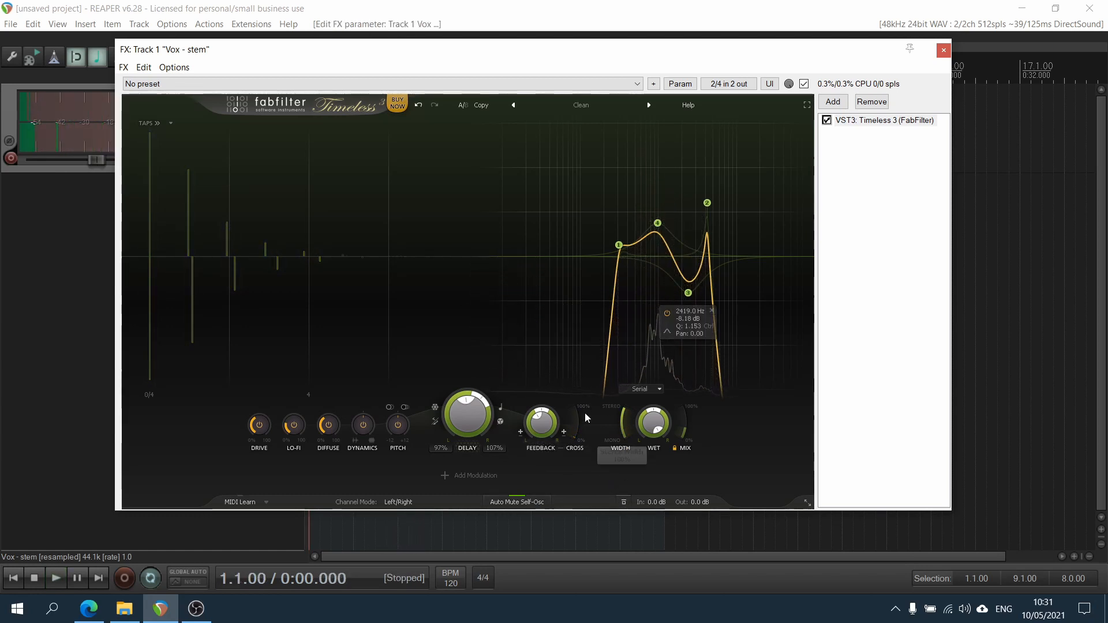
Step: Switch to Ping Pong L-R to compare its tap pattern and set it back to Ping Pong Off
left_click(435, 422)
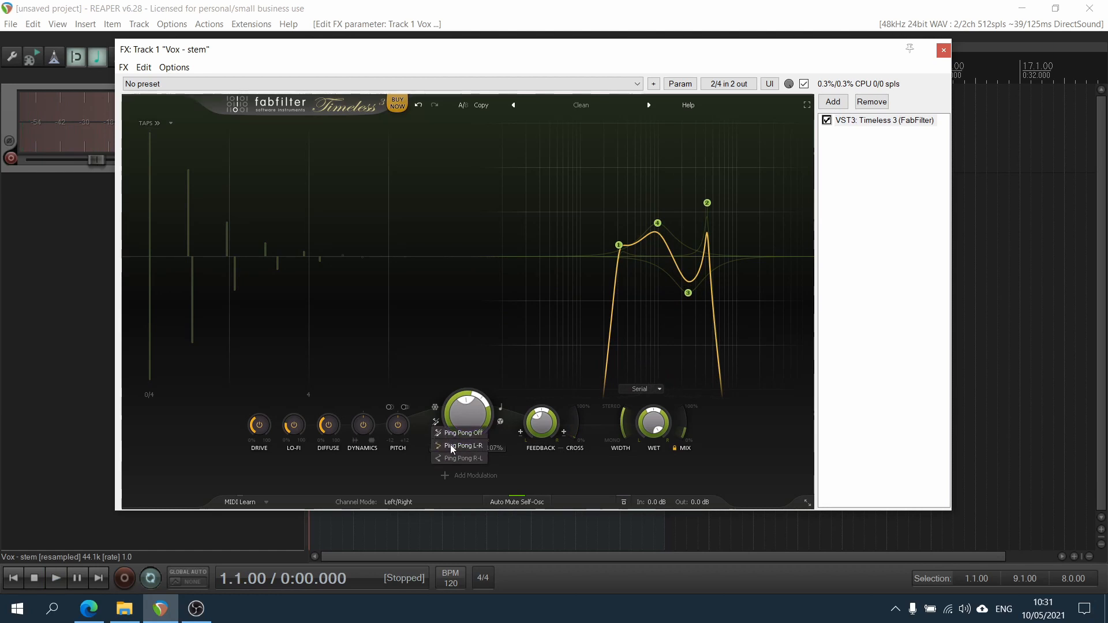
left_click(450, 444)
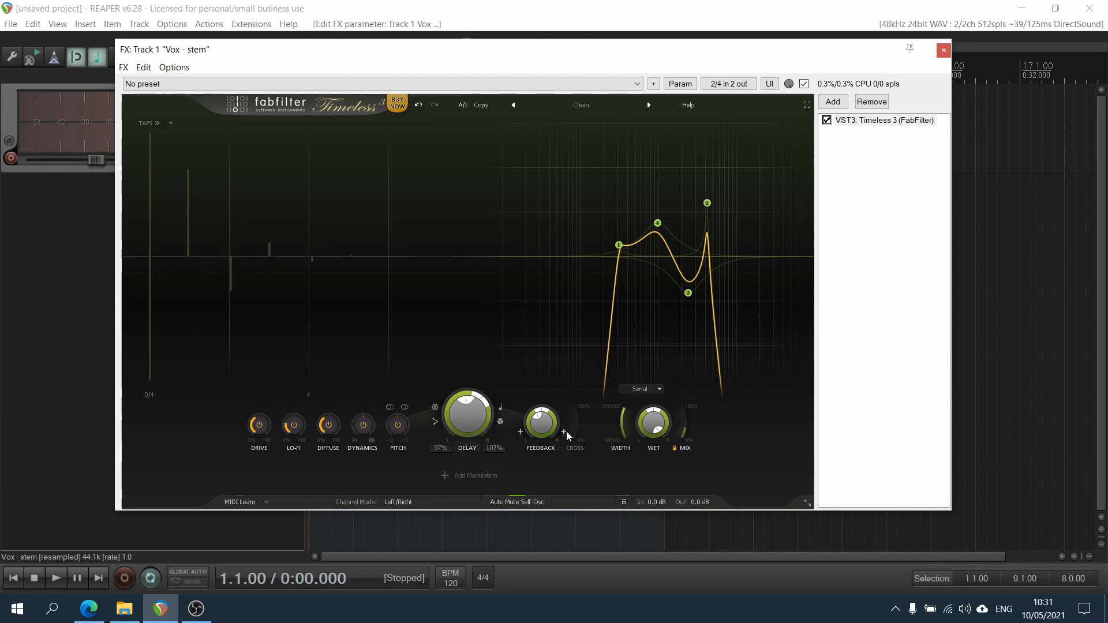
left_click(437, 423)
left_click(475, 433)
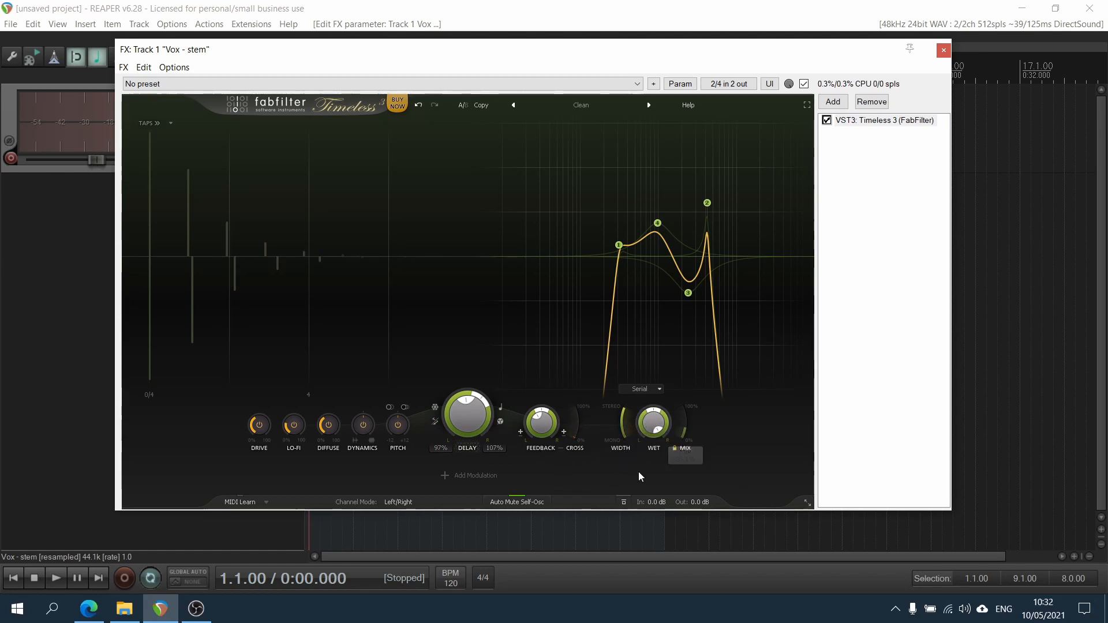
Step: Examine the filter routing options Serial, Parallel and Per Channel without changing the routing
left_click(643, 390)
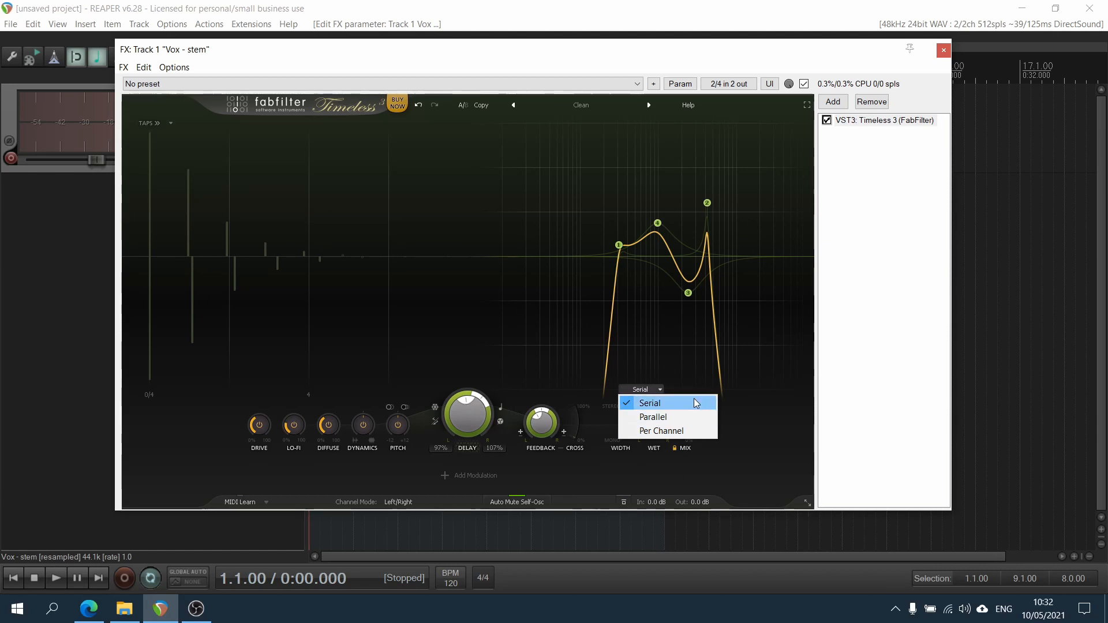
left_click(764, 465)
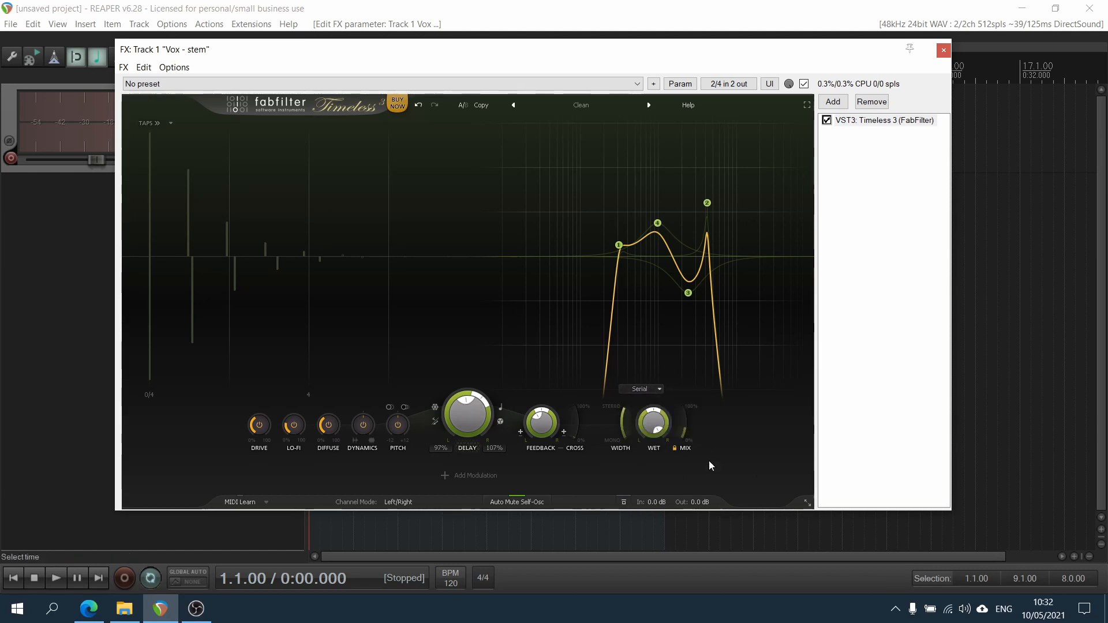
Step: Try the stereo width and wet controls, including Wet Pan, and return Wet Pan to 0 dB on both channels
left_click_drag(623, 424, 594, 282)
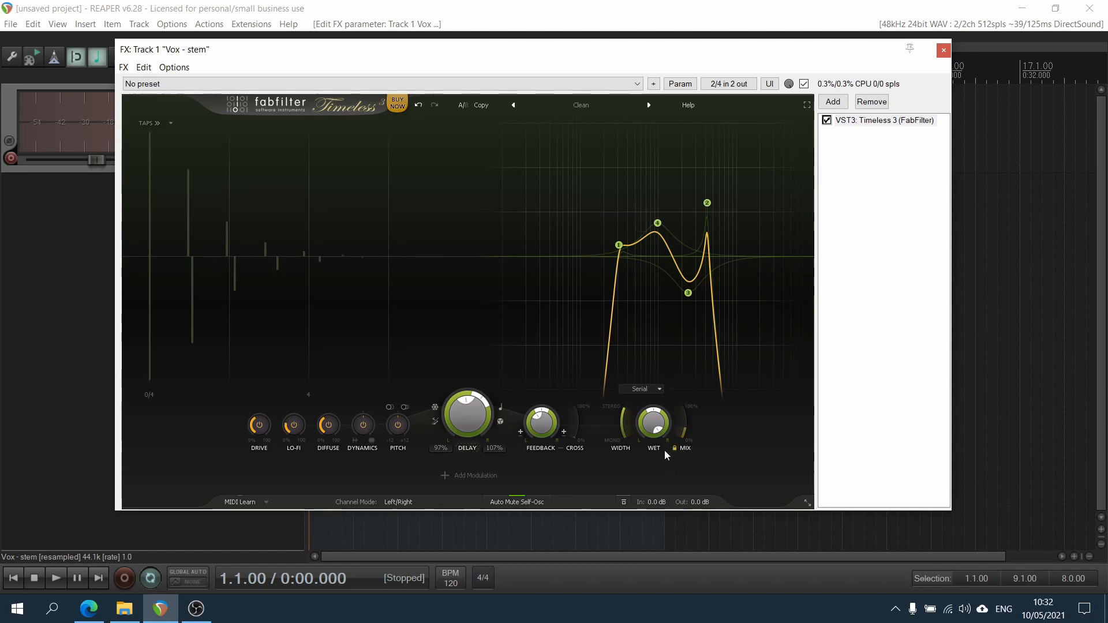
left_click_drag(662, 450, 636, 317)
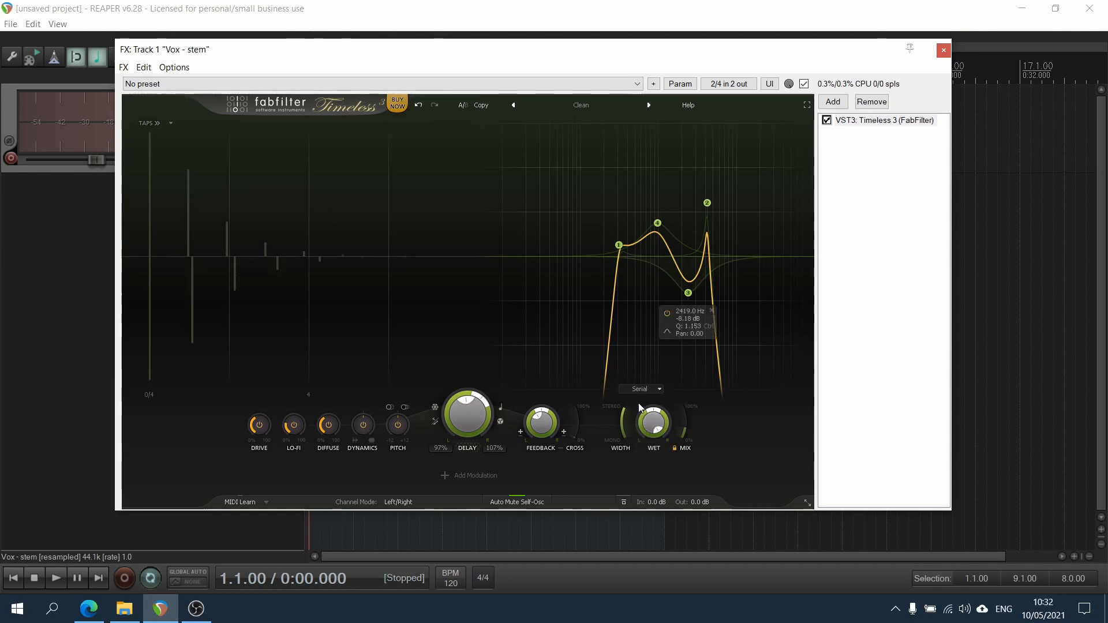
left_click_drag(644, 420, 638, 463)
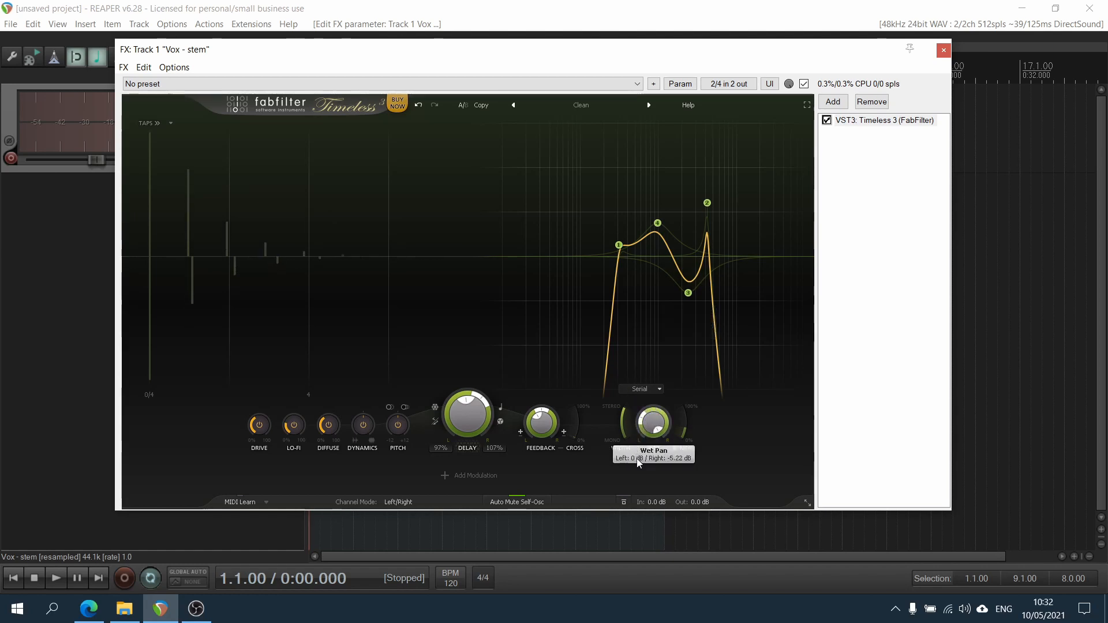
mouse_move(644, 414)
left_mouse_down()
mouse_move(639, 376)
mouse_move(646, 417)
left_mouse_up()
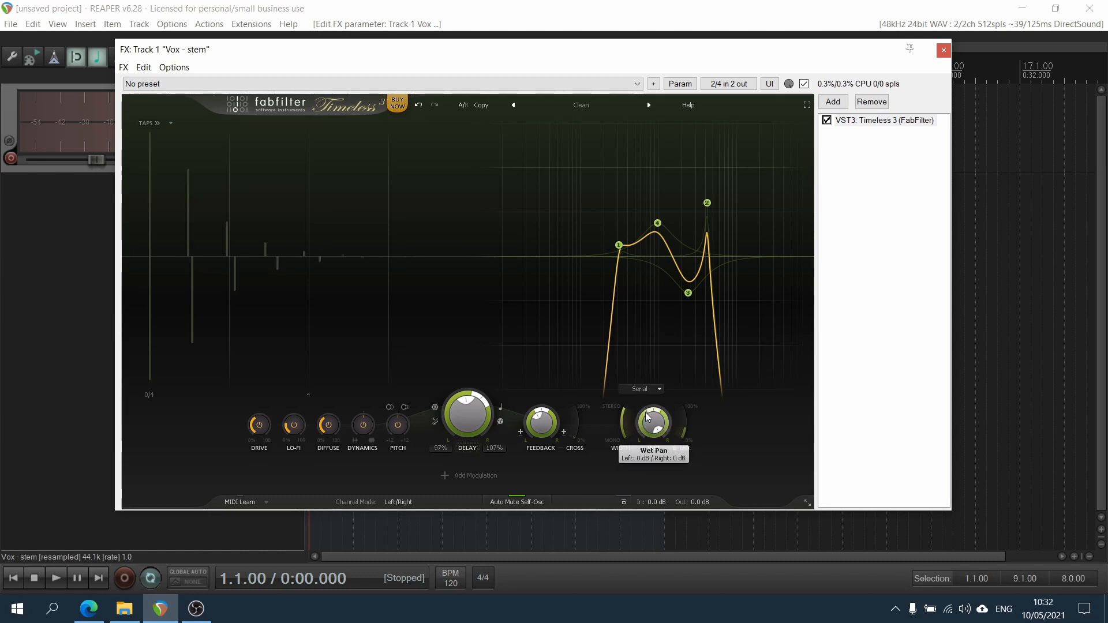
double_click(645, 412)
Step: Lower the Mix amount slightly and move the effect window clear of the track meter
mouse_move(689, 434)
left_mouse_down()
mouse_move(687, 403)
mouse_move(683, 439)
left_mouse_up()
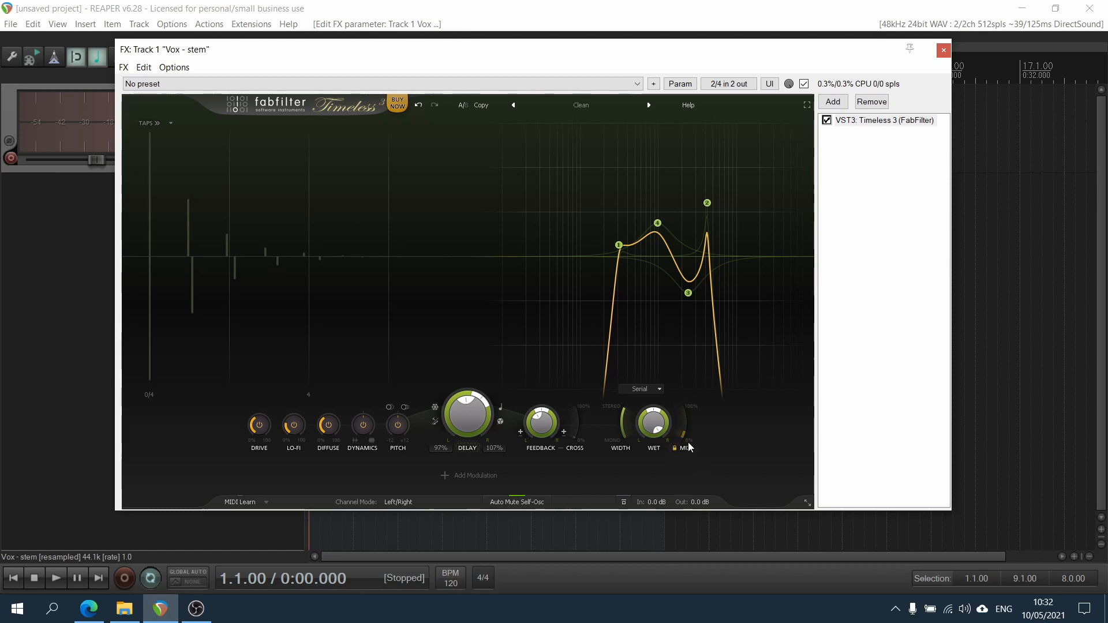
mouse_move(687, 440)
left_click_drag(299, 51, 363, 48)
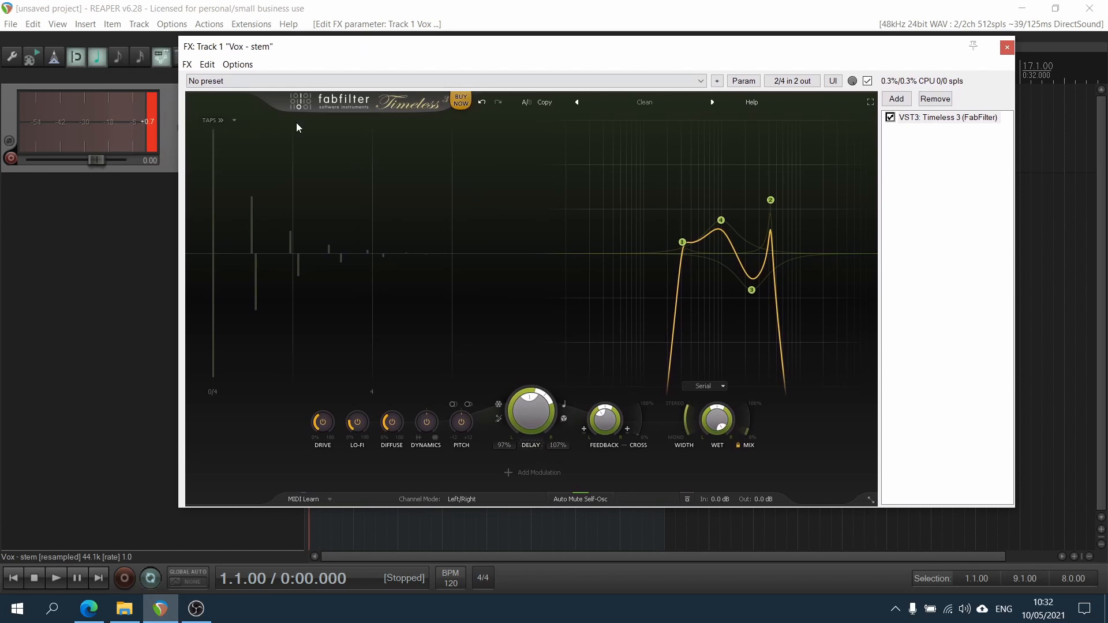
Step: Open the delay tap editor and add a tap at 50% with a level of -0.97 dB
left_click(221, 120)
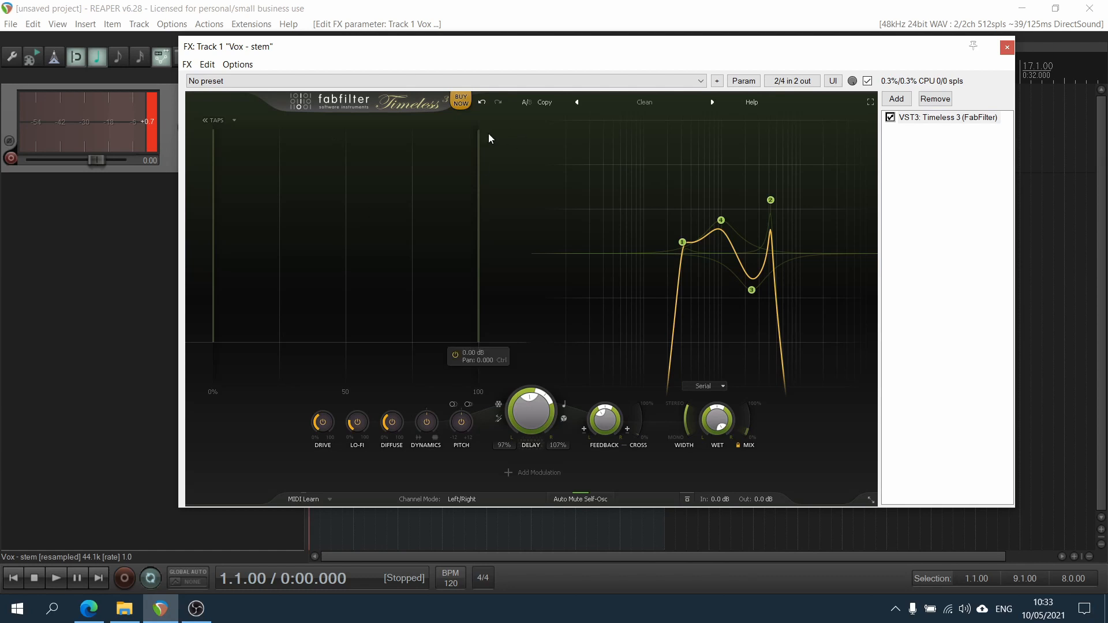
left_click(343, 138)
left_click_drag(350, 150, 301, 211)
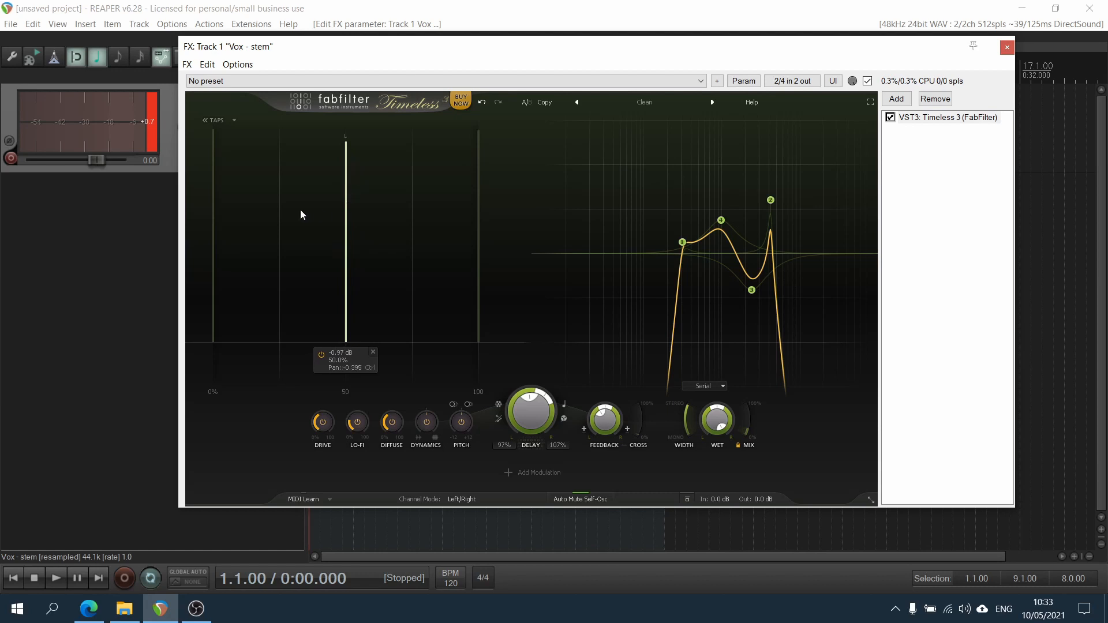
Step: Sweep the pan of the 50% tap between left and right and leave it at 0.165
left_click_drag(225, 217, 374, 219)
left_click_drag(696, 225, 645, 222)
left_click_drag(661, 224, 358, 220)
Step: Play the vocal and lower the 100% tap almost to silence
key("space")
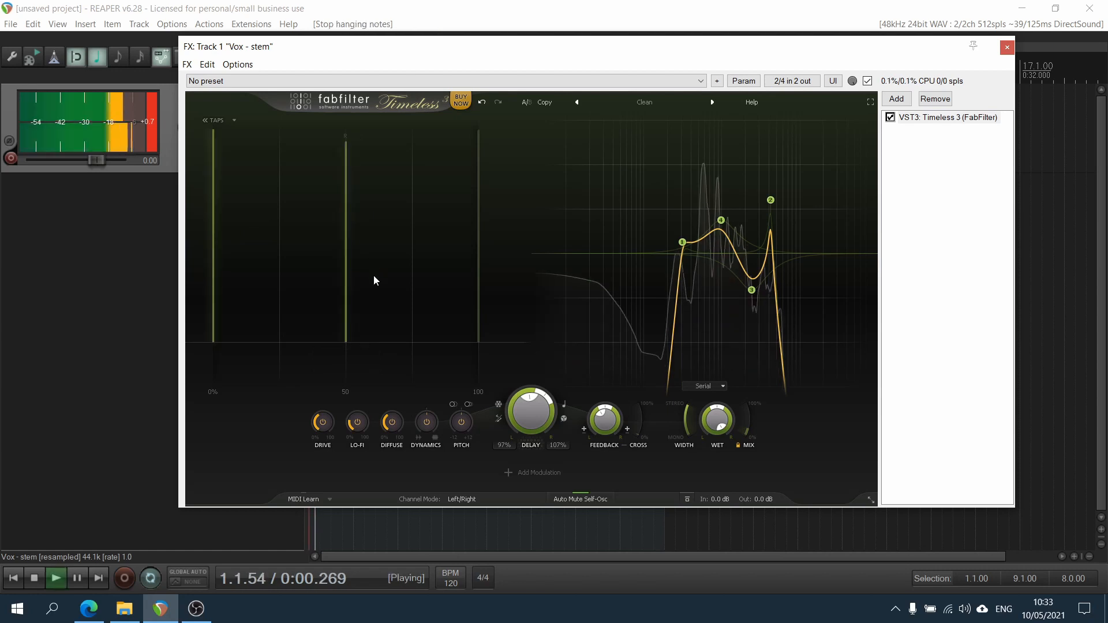
left_click_drag(477, 151, 478, 353)
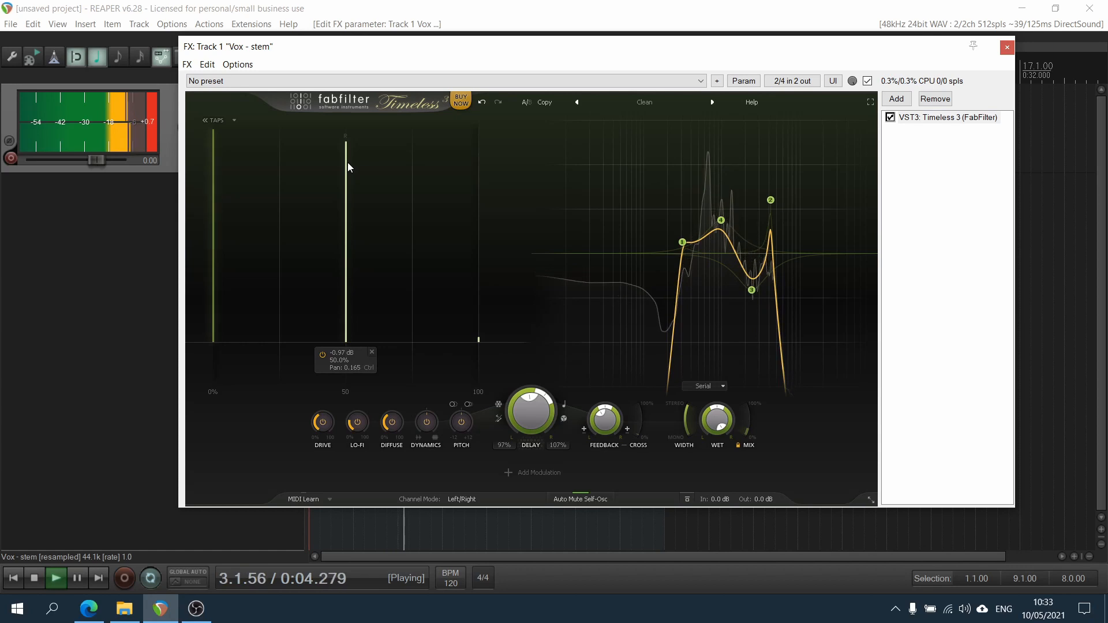
Step: Pan the 50% tap fully right, move it to 25% with a level of -1.37 dB, and stop playback
left_click_drag(347, 162, 524, 185)
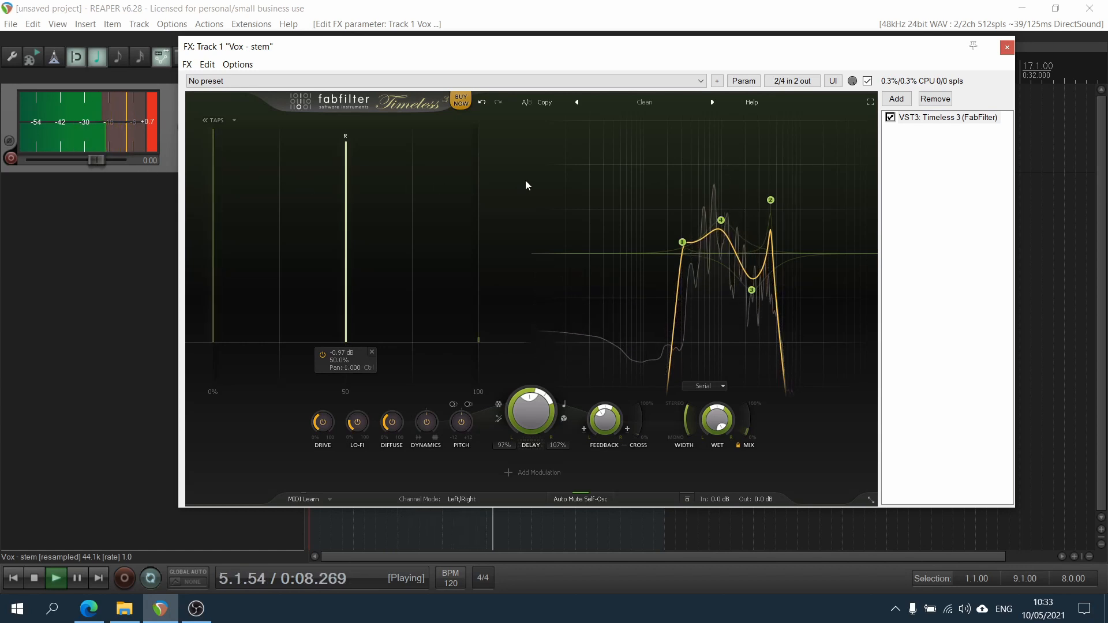
left_click_drag(439, 186, 282, 151)
key("space")
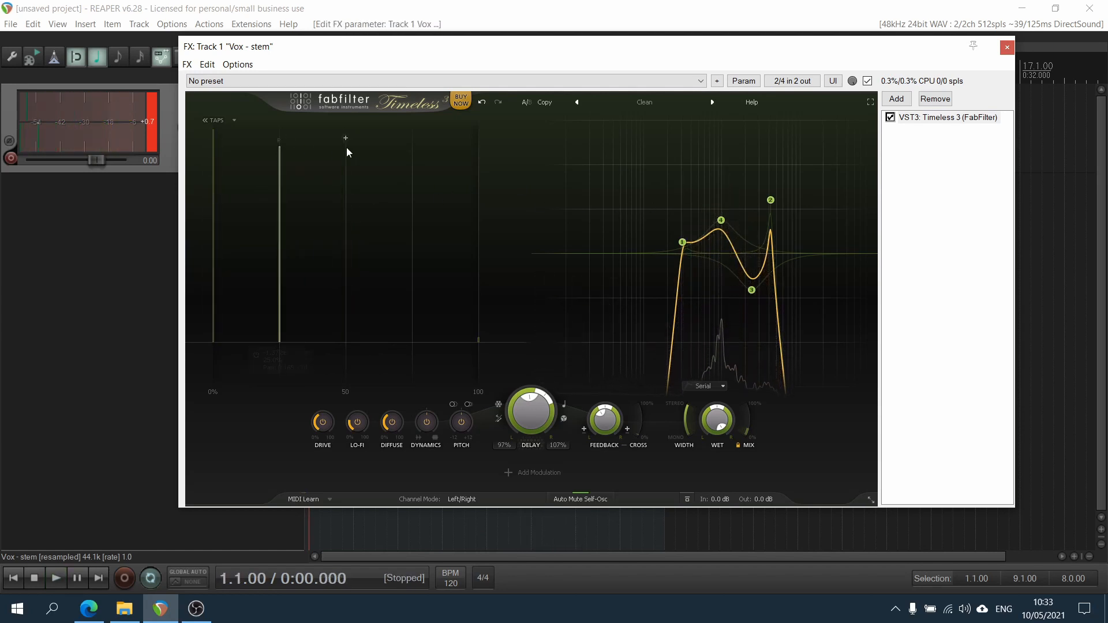
Step: Add taps at 50%, about 73.5% and about 89%, raise the 100% tap to almost full level, and play the vocal
left_click(346, 147)
left_click(407, 144)
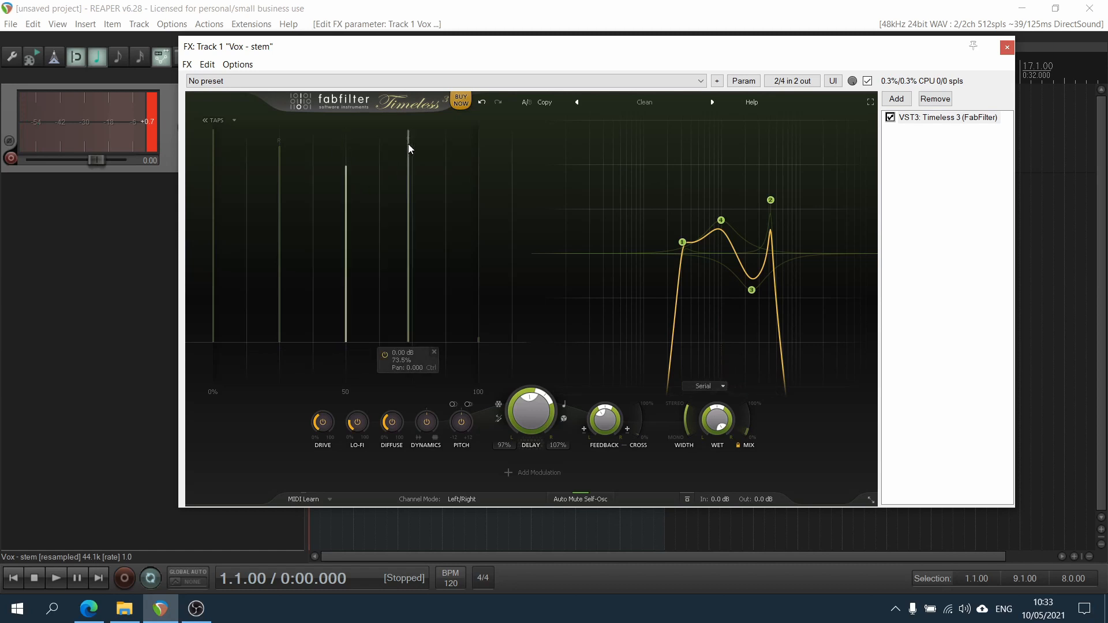
left_click(453, 140)
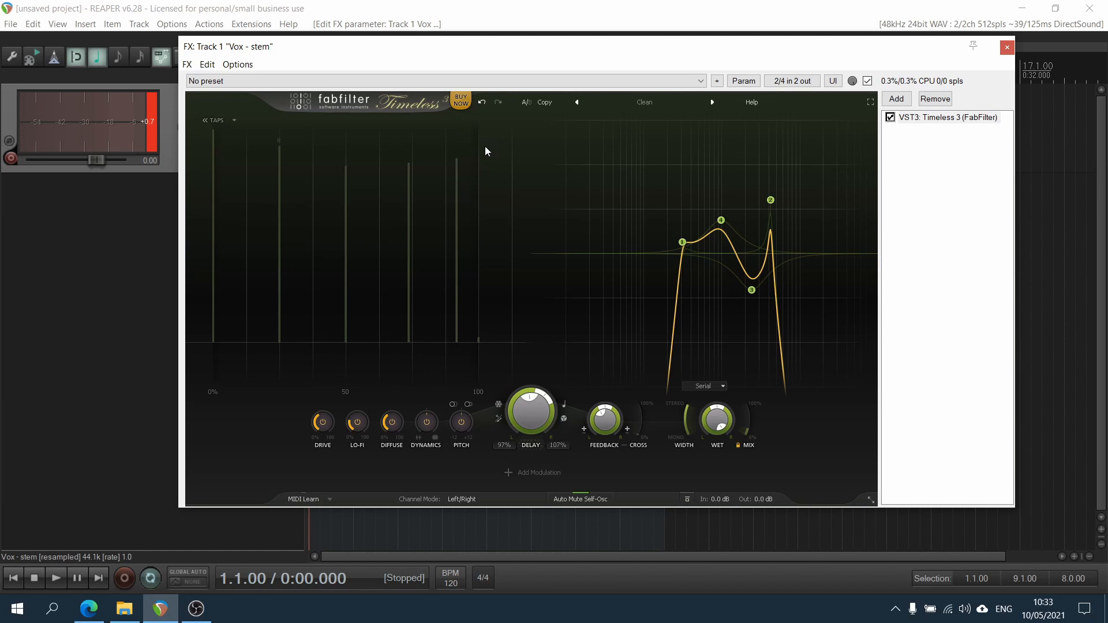
left_click_drag(466, 141, 449, 170)
key("space")
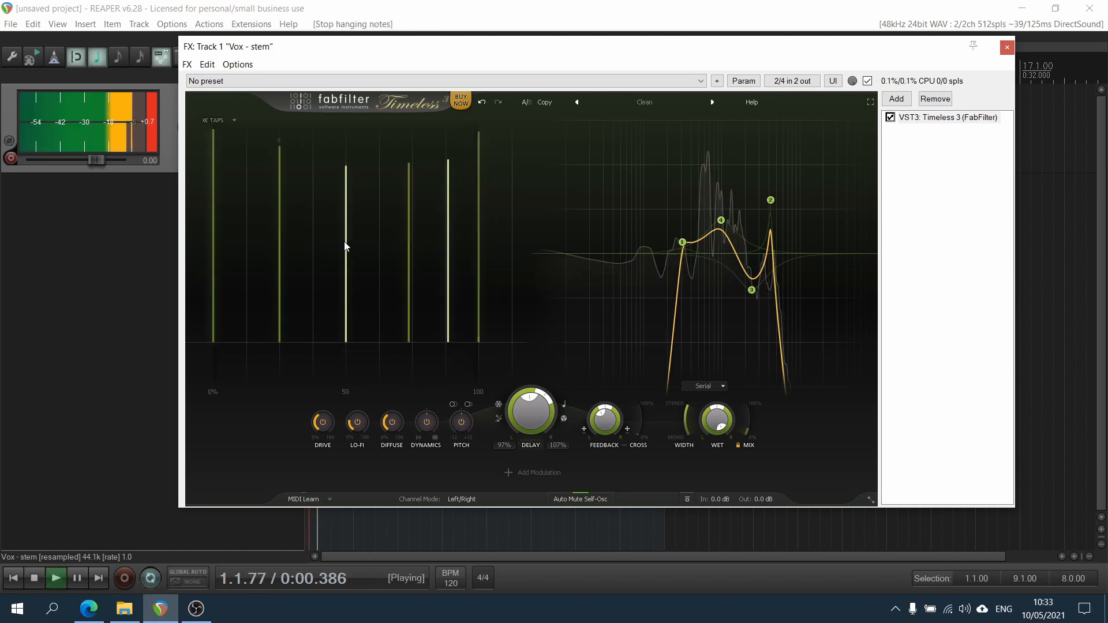
Step: Spread the taps in stereo, panning the 50% tap to 0.210 and the 25% tap to the left, and stop playback
mouse_move(345, 247)
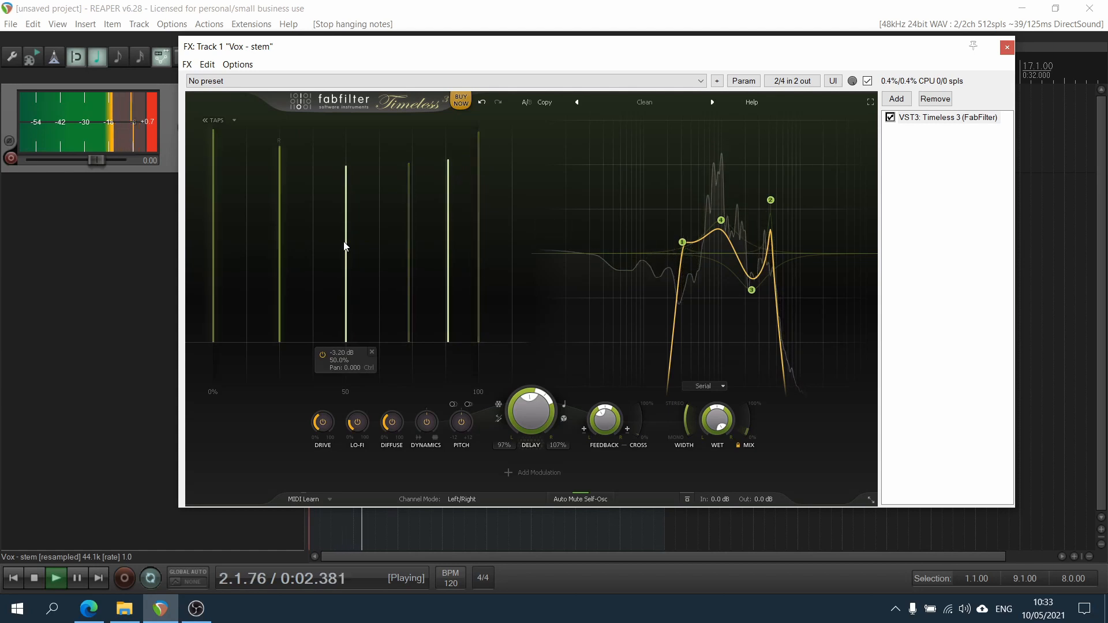
left_click_drag(347, 207, 383, 199)
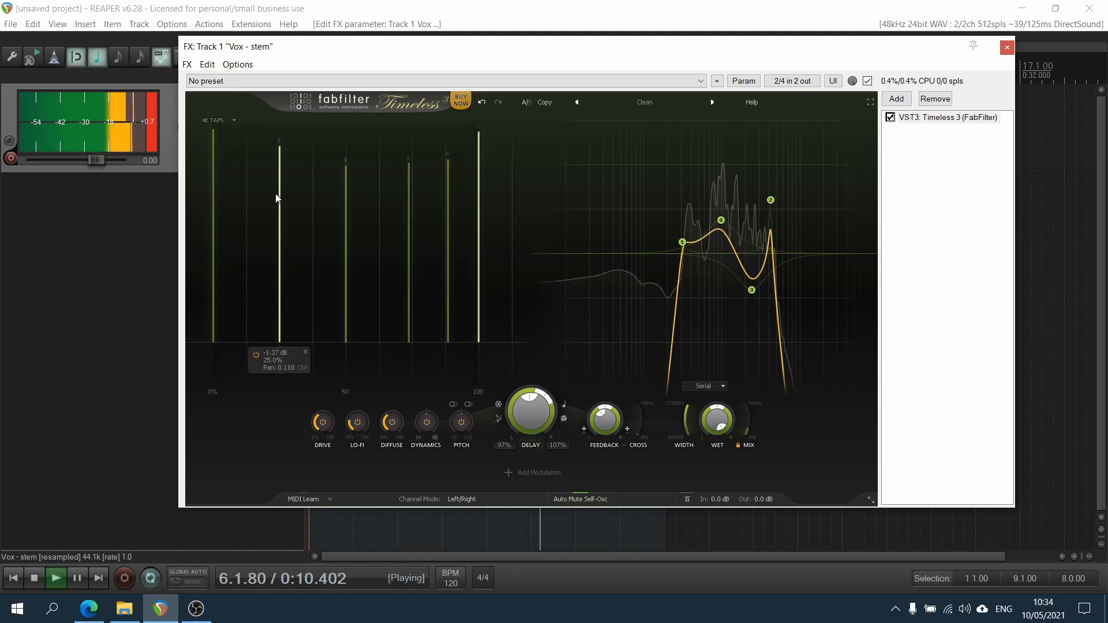
left_click_drag(291, 225, 281, 225)
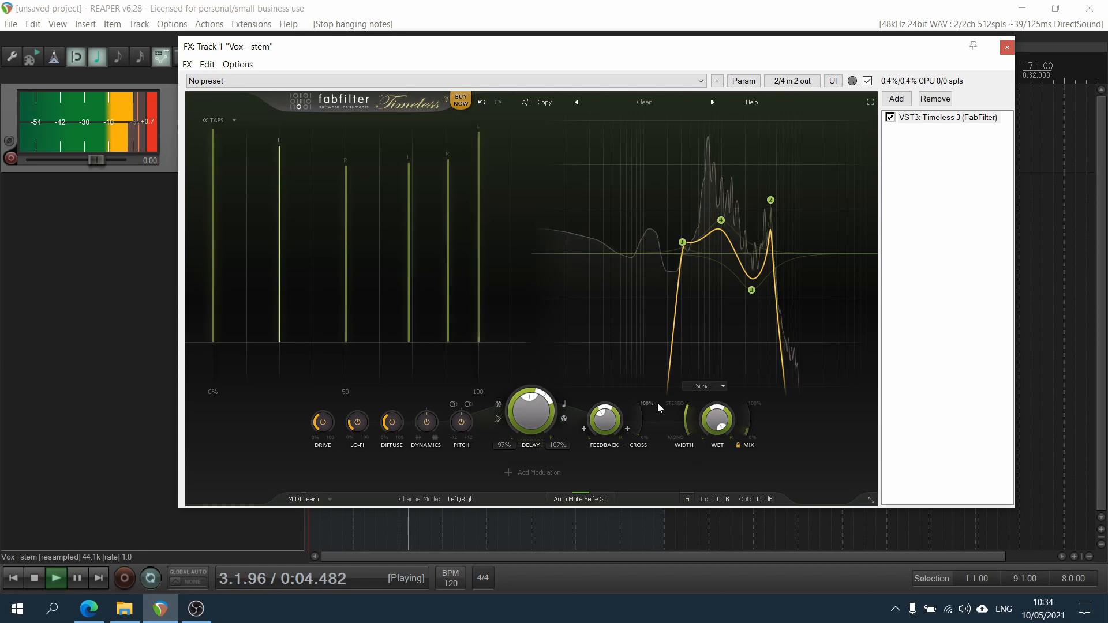
key("space")
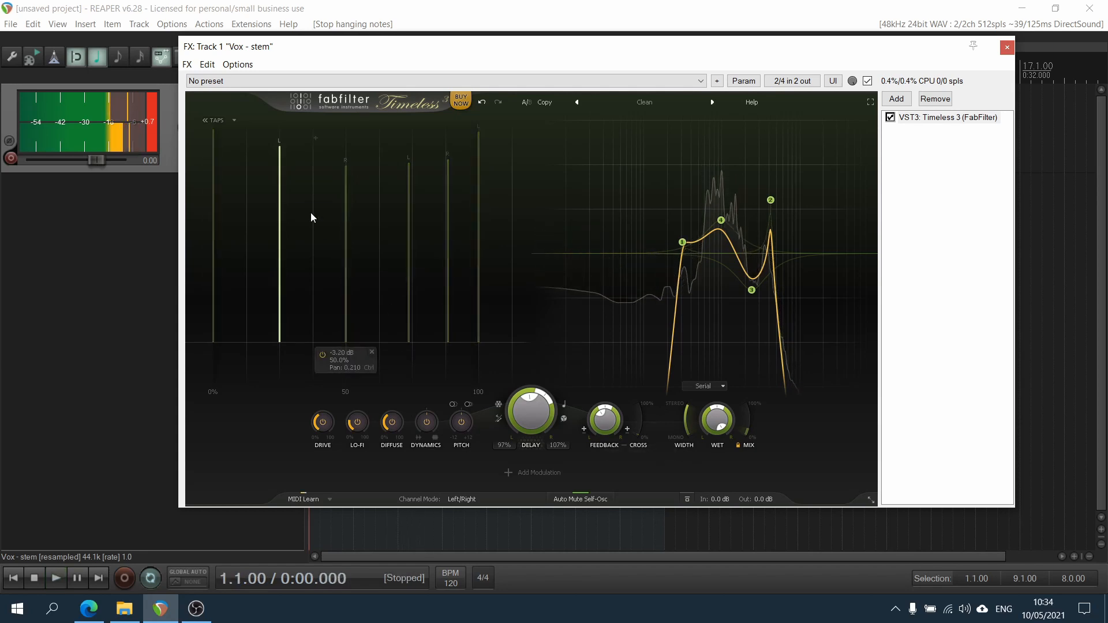
Step: Close the tap editor and play the vocal through the full multi-tap delay pattern
left_click(235, 120)
left_click(220, 120)
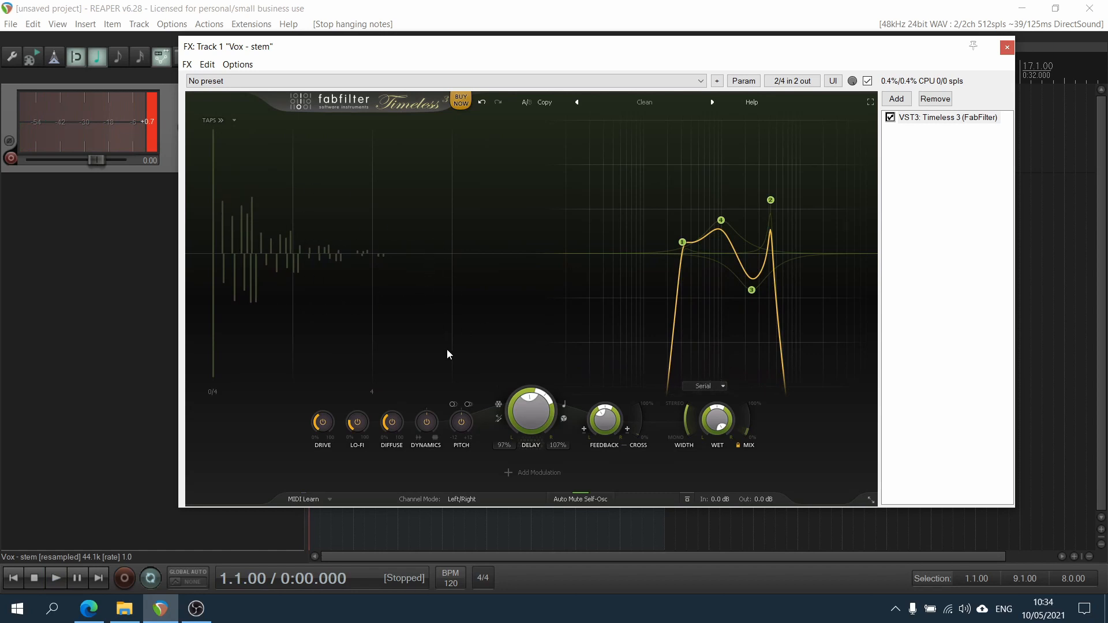
key("space")
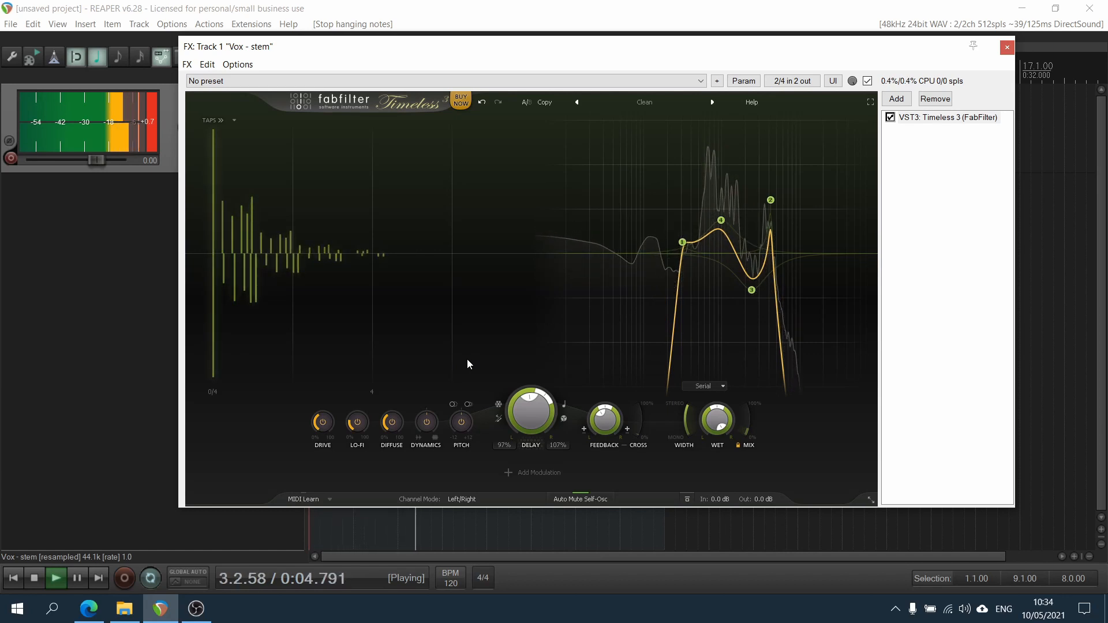
key("space")
Step: Turn on ping-pong mode for the delay and play the vocal
left_click(500, 419)
left_click(510, 442)
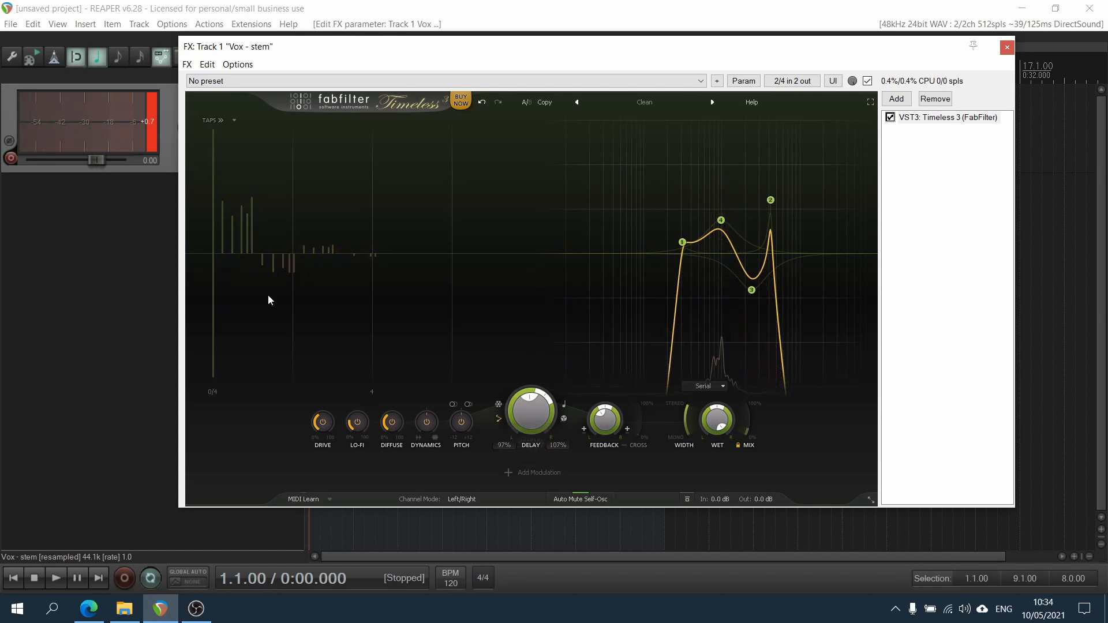
key("space")
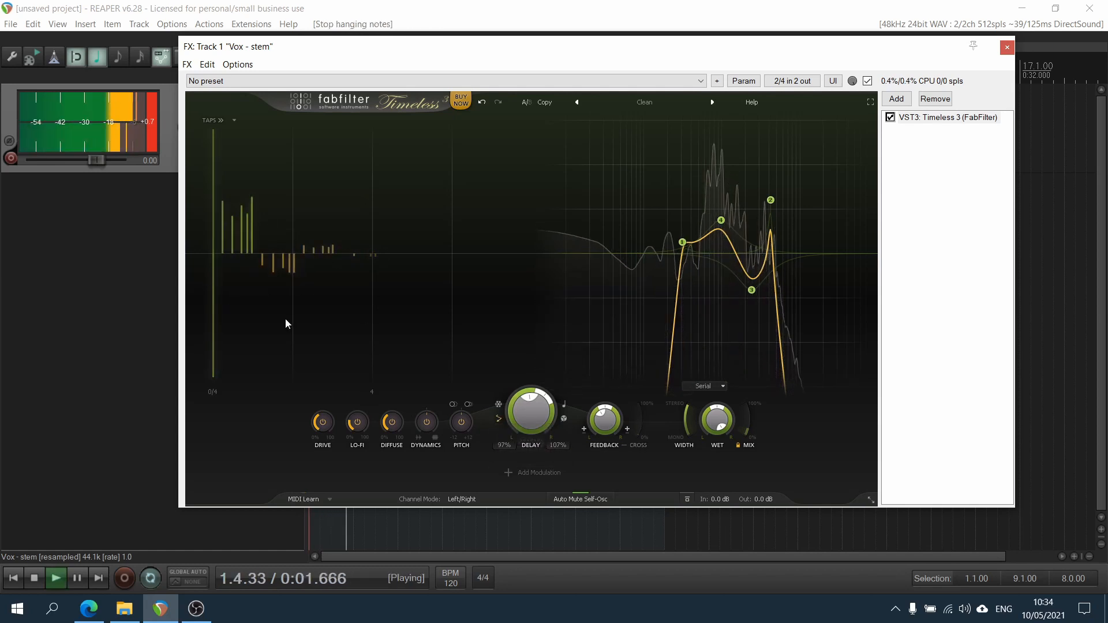
Step: Sync the delay to 1/8 notes and raise the delay time to 176% left and 194% right
left_click(565, 403)
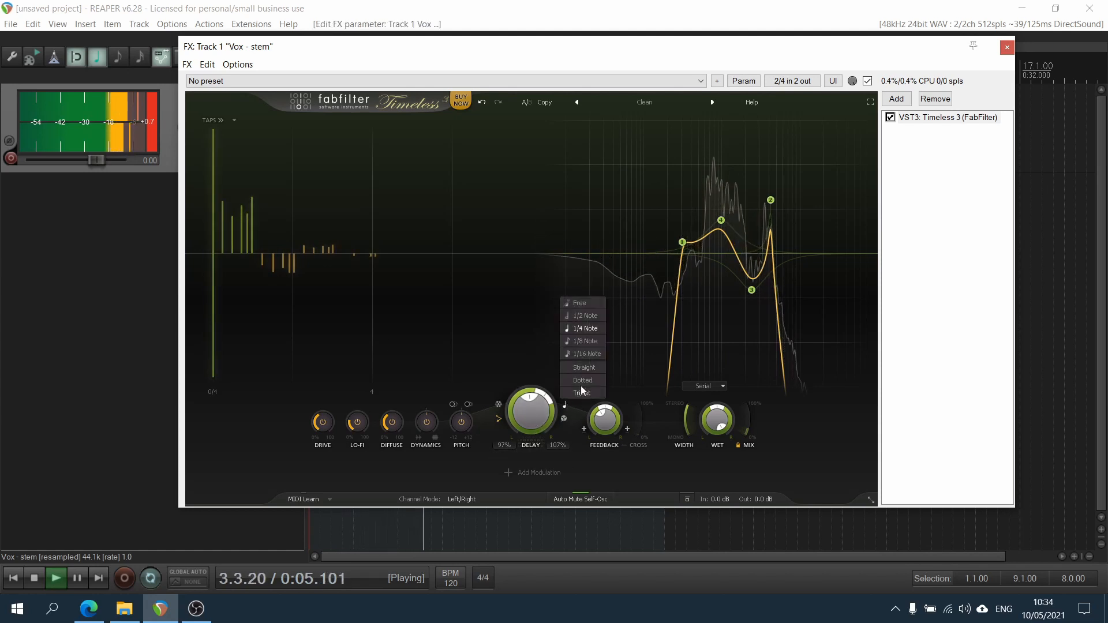
left_click(591, 338)
left_click(533, 407, "ctrl")
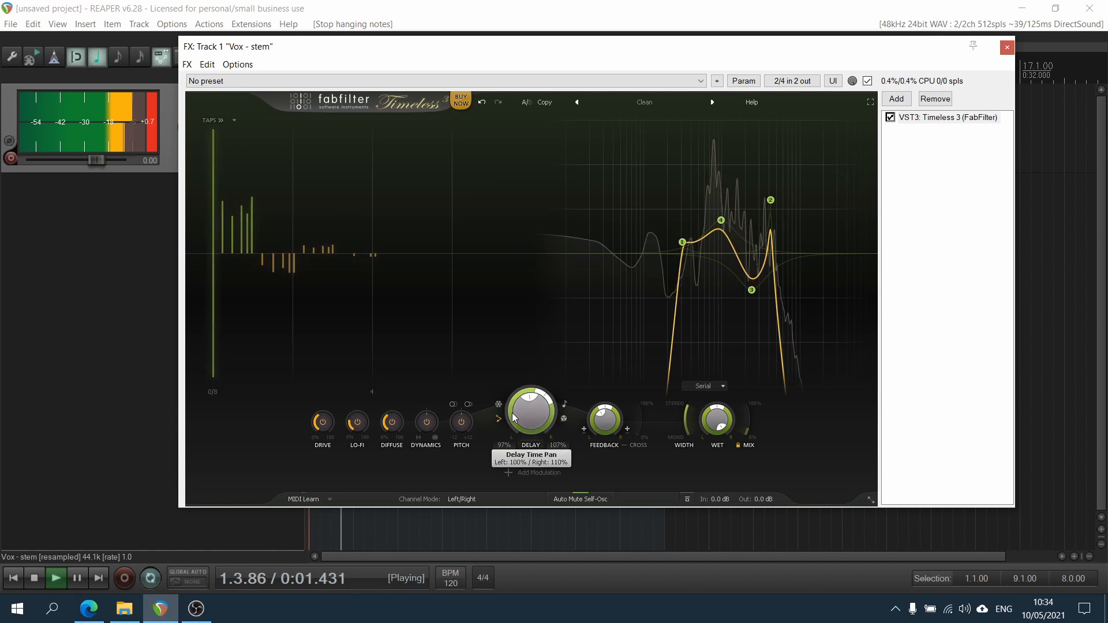
left_click_drag(524, 412, 524, 352)
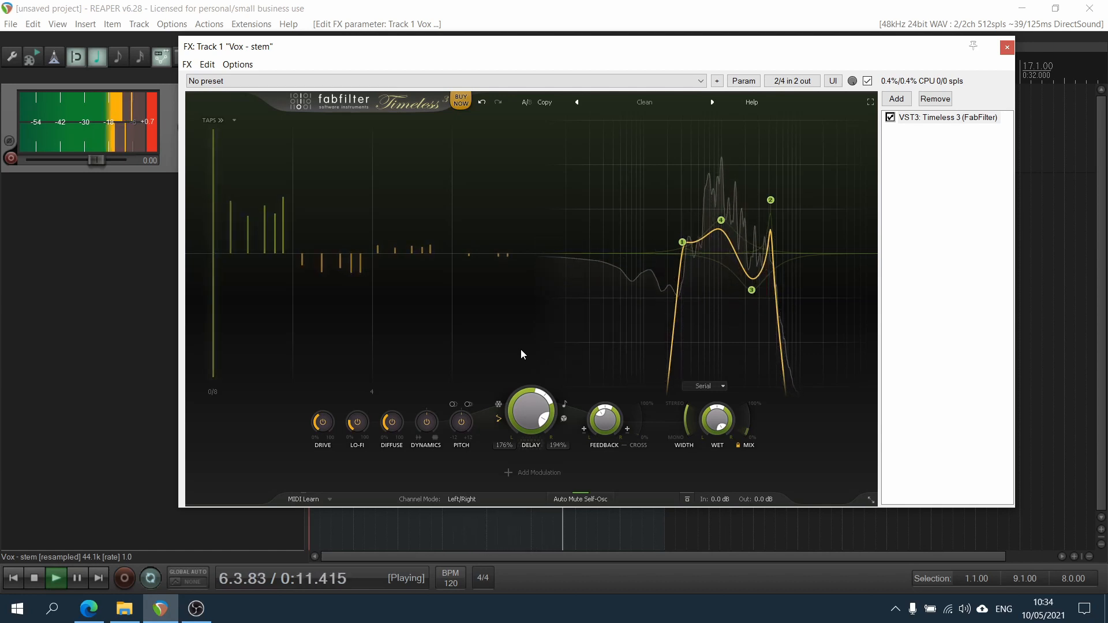
Step: Show the modulation section, stop playback, and add an XLFO modulation source
left_click(527, 471)
key("space")
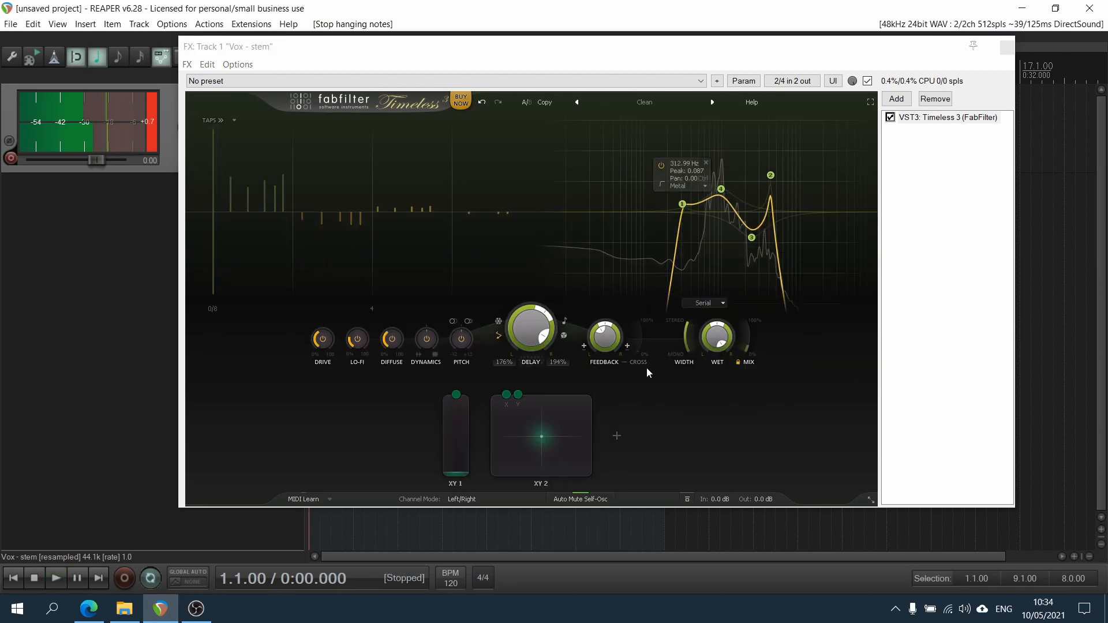
left_click(619, 433)
left_click(647, 480)
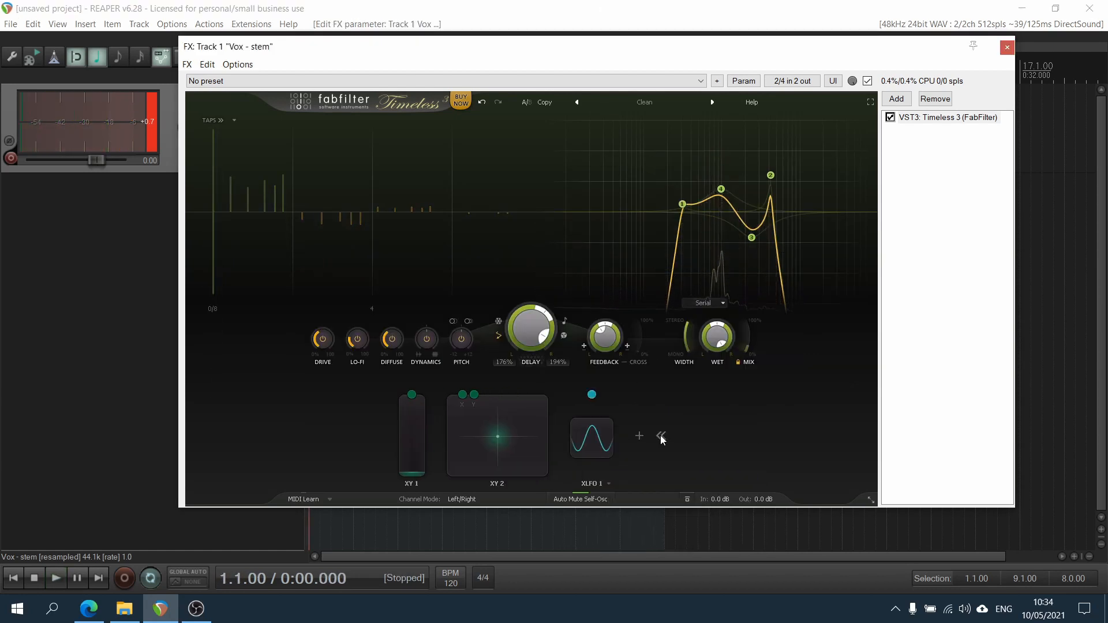
Step: Add an envelope generator, two envelope followers and a Mod Wheel source to the modulation section
left_click(617, 435)
left_click(642, 436)
left_click(678, 495)
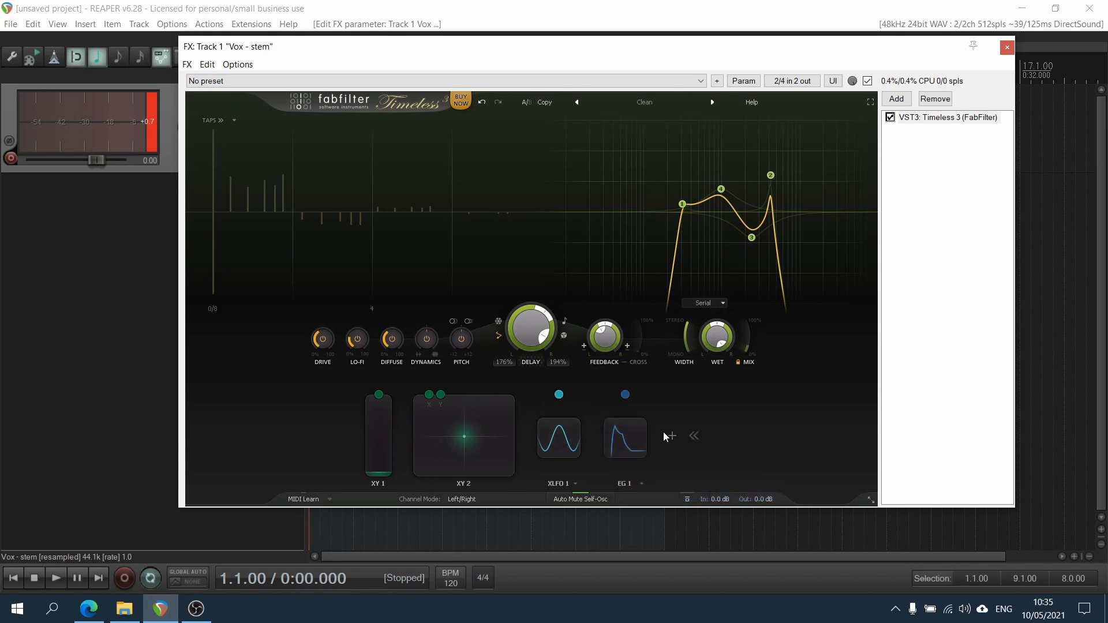
left_click(663, 434)
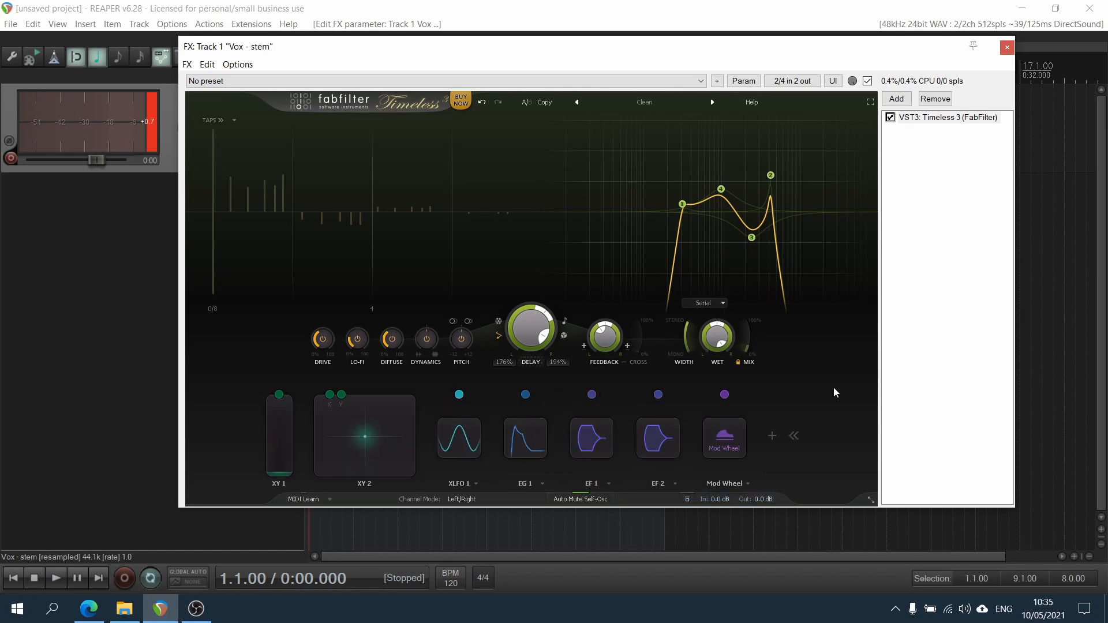